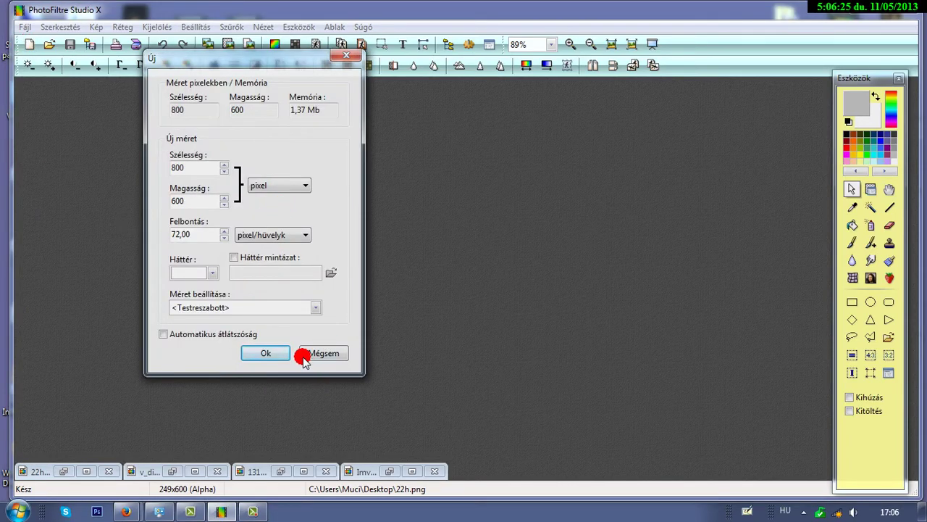
Step: Create a new 800 × 600 pixel white image and apply PhotoMaszk with the Mask1_www.kepfeltoltes.hu mask in dark red at 100 opacity
{"action": "left_click", "coordinate": [266, 354]}
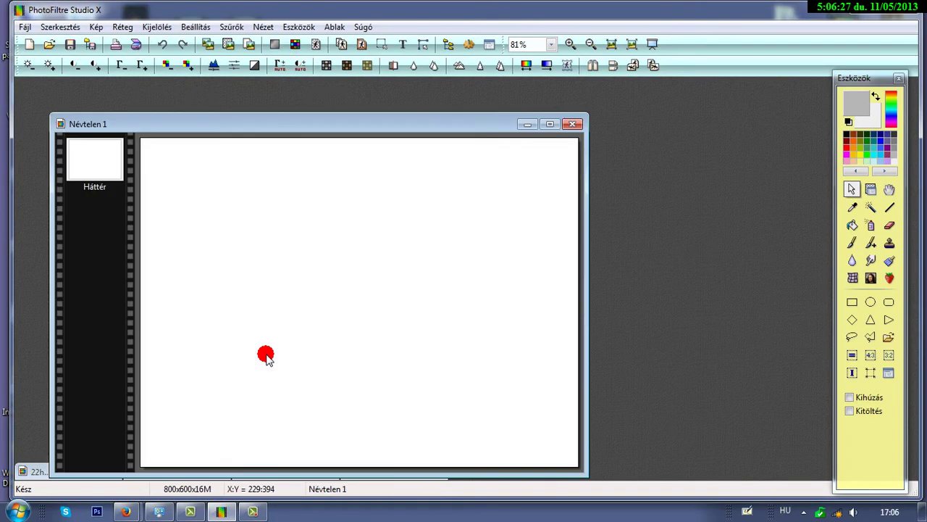
{"action": "left_click_drag", "start_coordinate": [306, 124], "coordinate": [350, 94]}
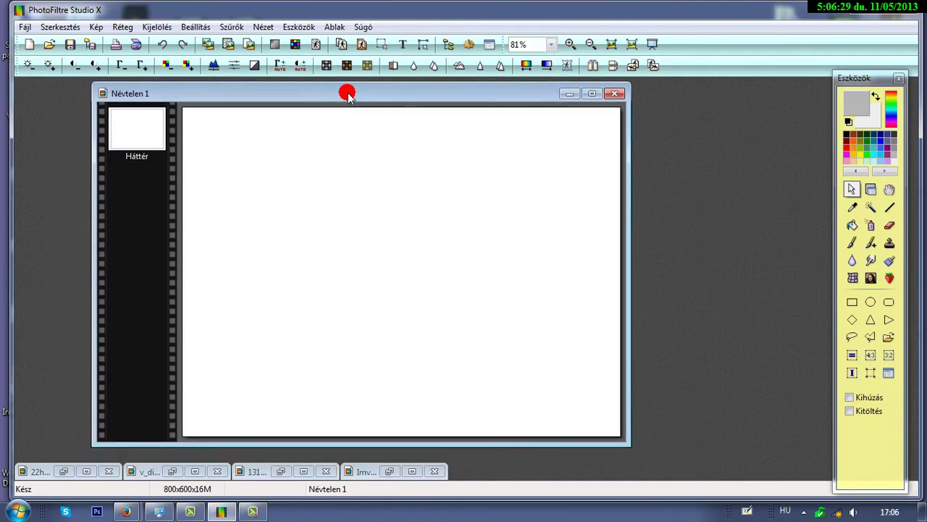
{"action": "left_click", "coordinate": [226, 27]}
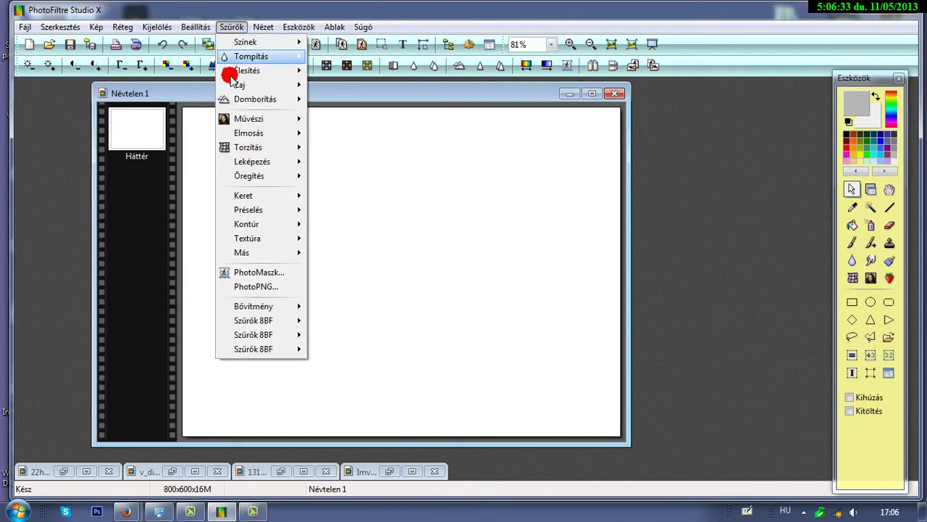
{"action": "left_click", "coordinate": [257, 272]}
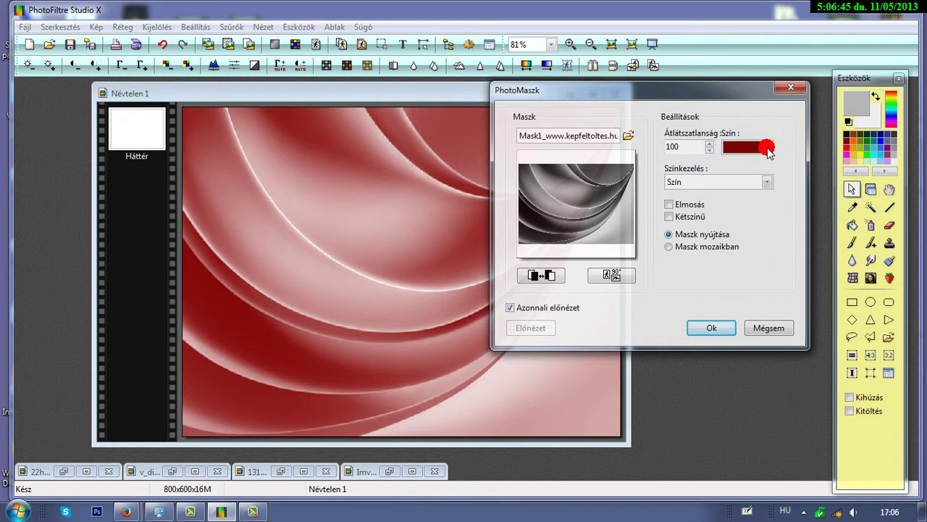
{"action": "left_click", "coordinate": [768, 150]}
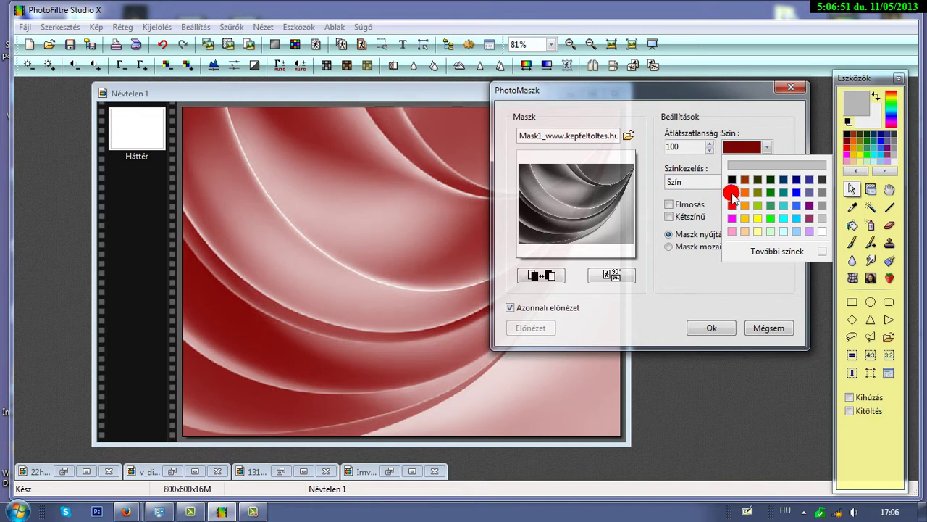
{"action": "left_click", "coordinate": [713, 326]}
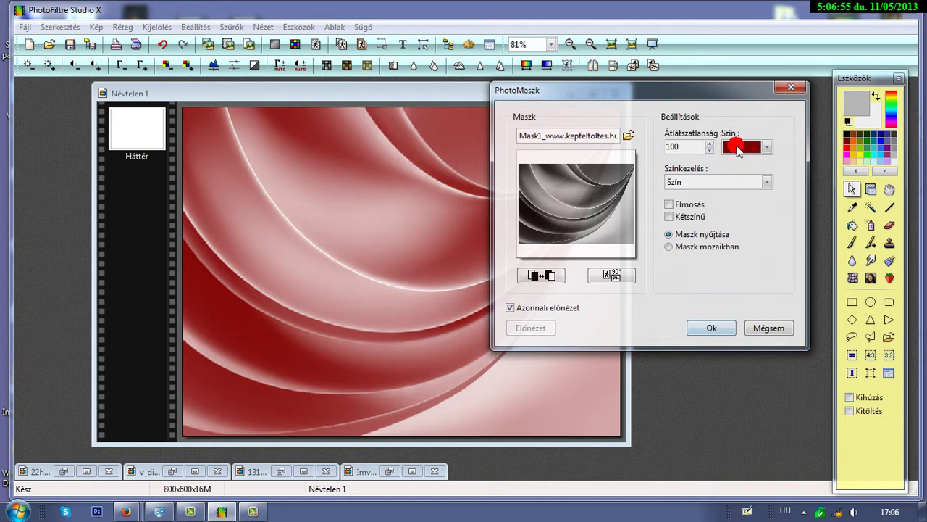
{"action": "left_click", "coordinate": [708, 328]}
{"action": "left_click_drag", "start_coordinate": [367, 93], "coordinate": [380, 89]}
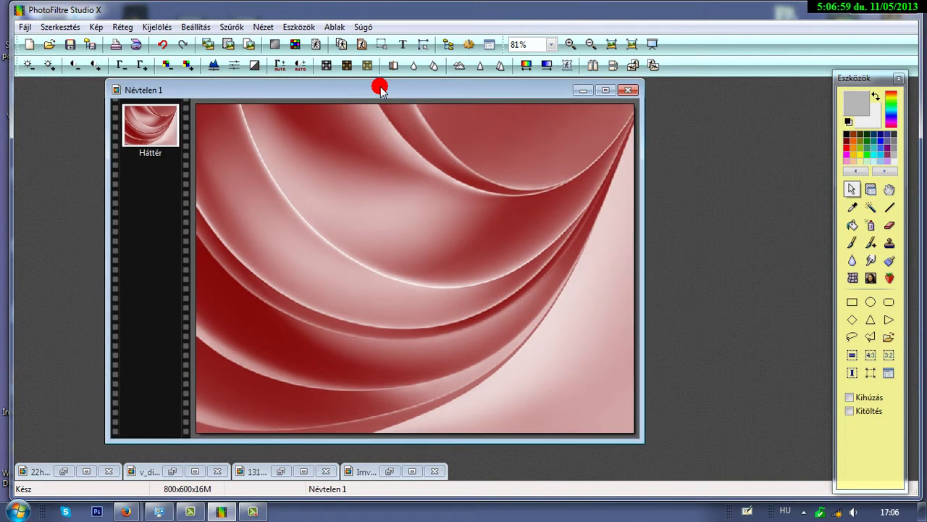
Step: Bend the image with the Görbe distortion on the horizontal axis, raising the curve's middle point to the grid's upper edge
{"action": "left_click", "coordinate": [231, 28]}
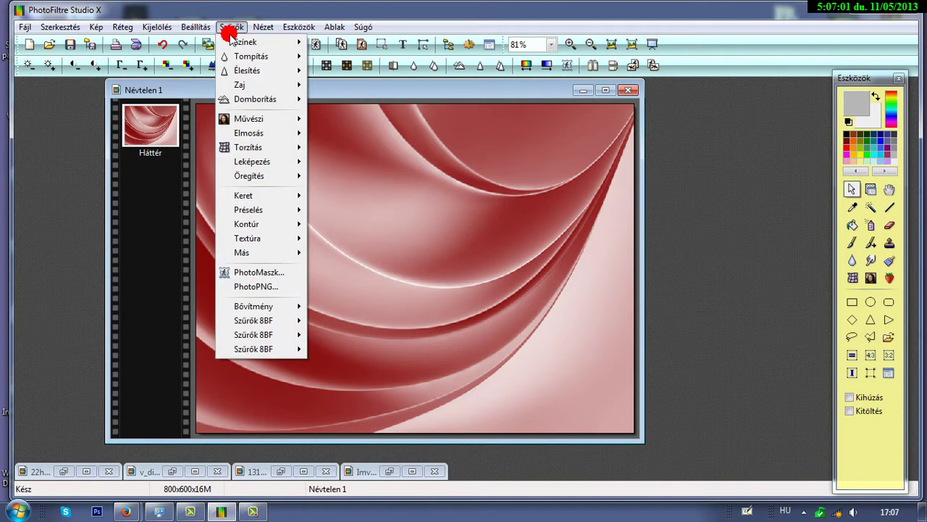
{"action": "mouse_move", "coordinate": [261, 163]}
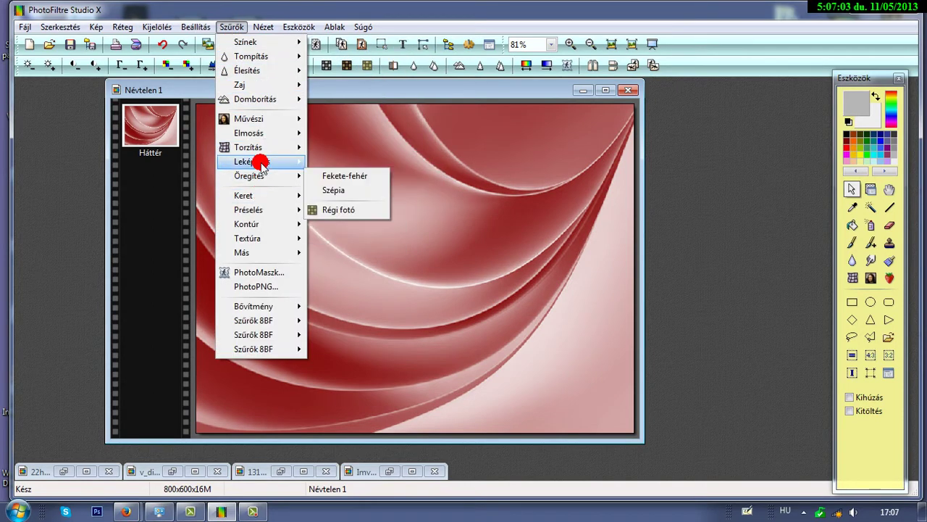
{"action": "mouse_move", "coordinate": [248, 149]}
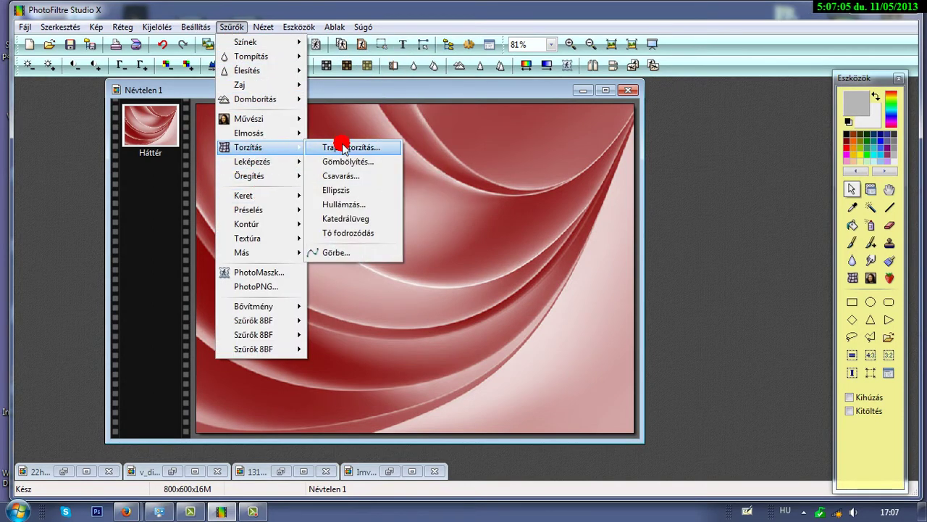
{"action": "left_click", "coordinate": [346, 253]}
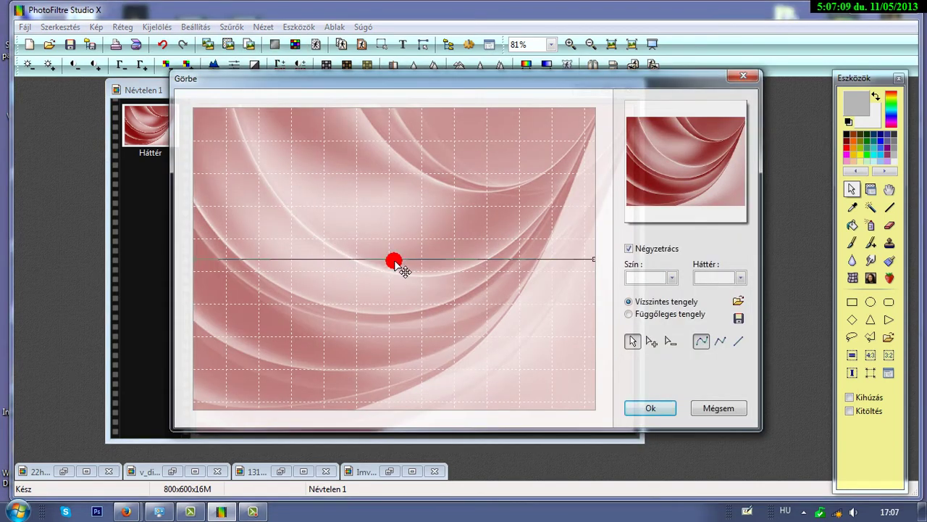
{"action": "left_click_drag", "start_coordinate": [393, 262], "coordinate": [398, 120]}
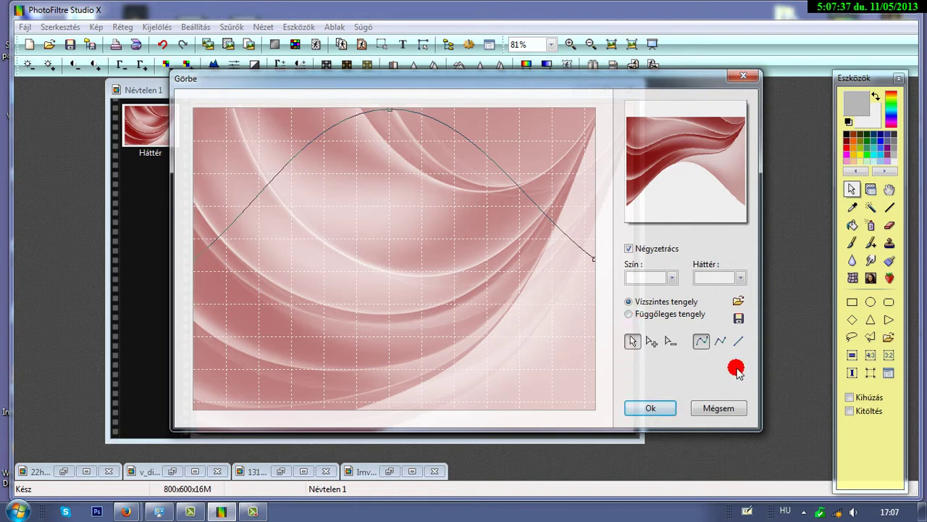
{"action": "left_click", "coordinate": [649, 410]}
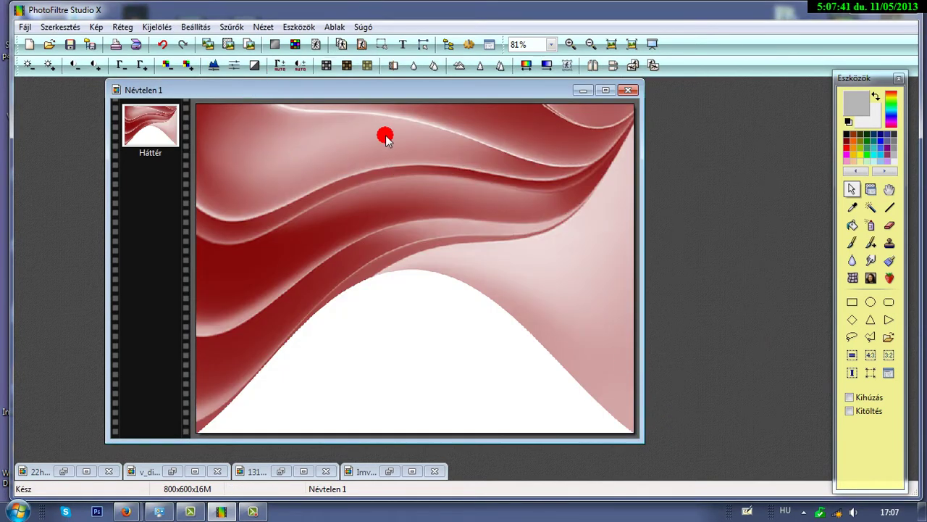
{"action": "left_click_drag", "start_coordinate": [346, 89], "coordinate": [327, 92]}
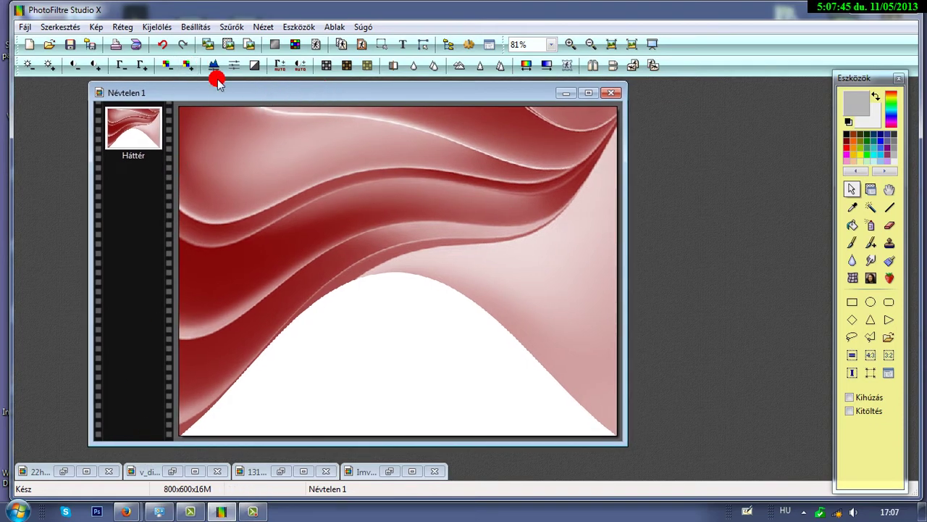
Step: Apply the Deformation plug-in's curved Waves effect with Vertical Value 15 and Vertical Intensity 10
{"action": "left_click", "coordinate": [230, 27]}
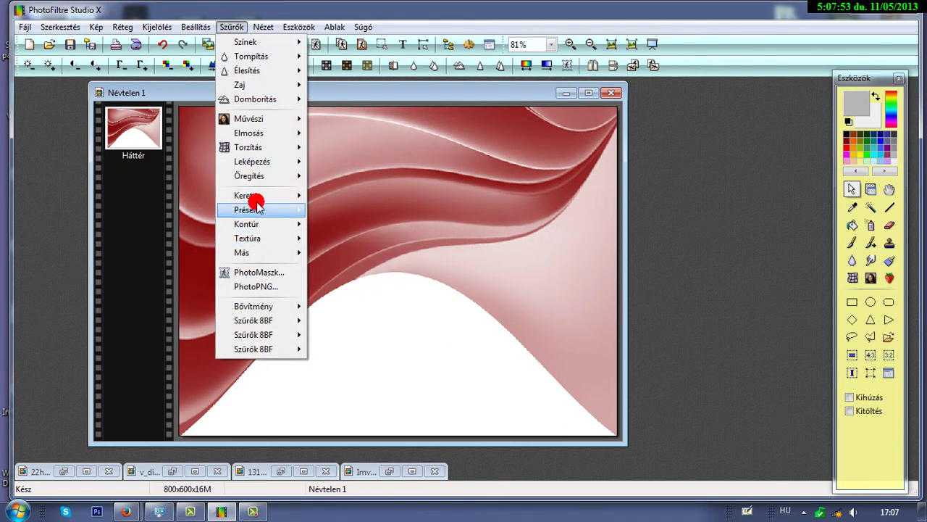
{"action": "mouse_move", "coordinate": [259, 306]}
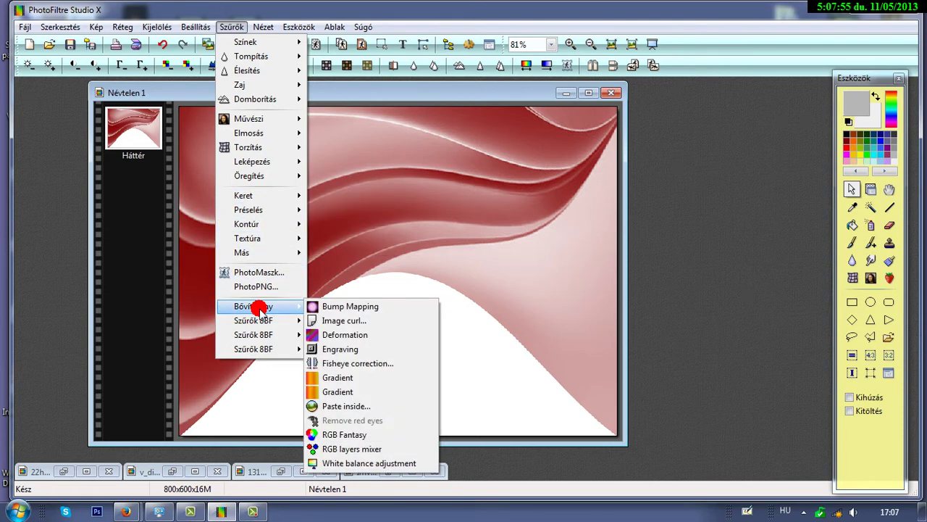
{"action": "left_click", "coordinate": [357, 335]}
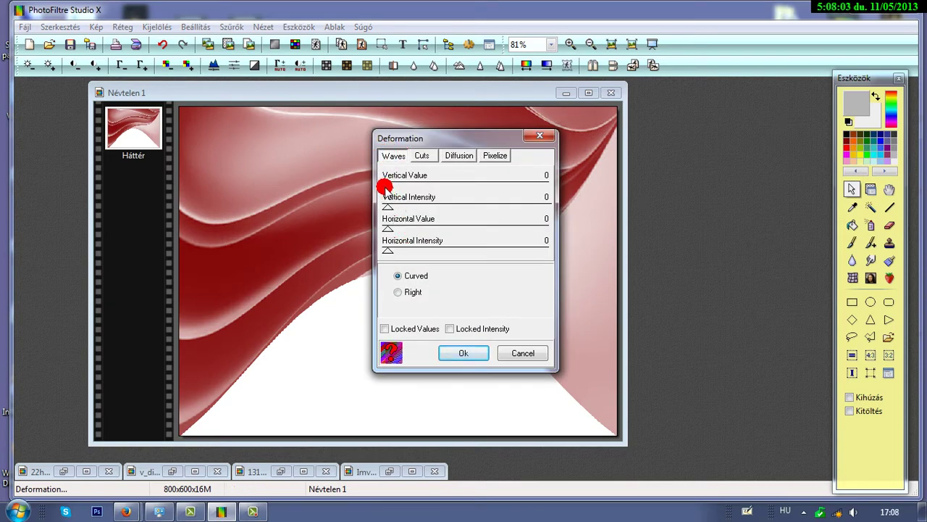
{"action": "left_click_drag", "start_coordinate": [389, 182], "coordinate": [410, 187]}
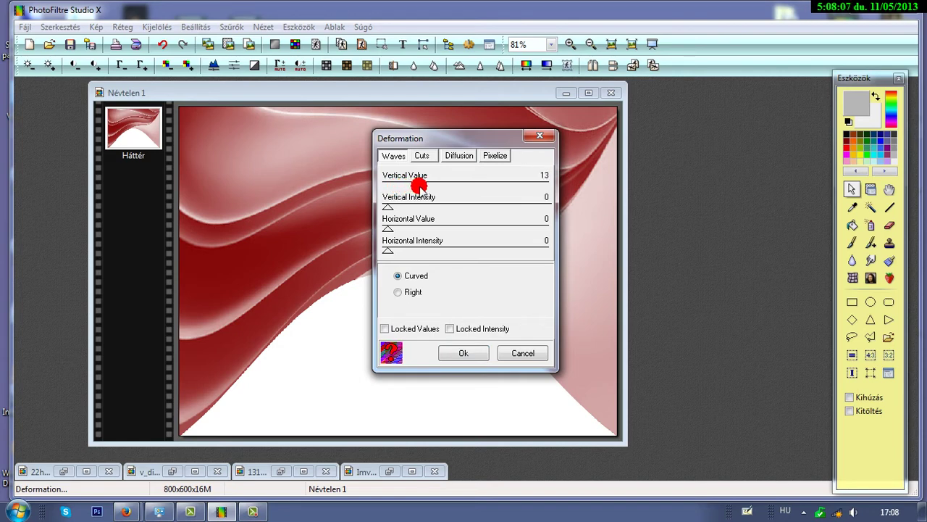
{"action": "mouse_move", "coordinate": [387, 207]}
{"action": "left_mouse_down"}
{"action": "mouse_move", "coordinate": [411, 208]}
{"action": "mouse_move", "coordinate": [402, 208]}
{"action": "left_mouse_up"}
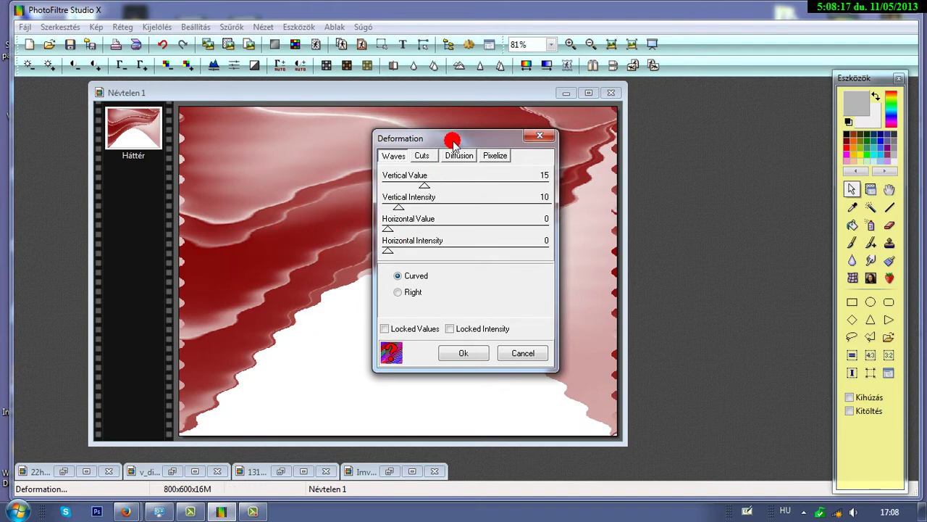
{"action": "left_click_drag", "start_coordinate": [452, 141], "coordinate": [528, 127]}
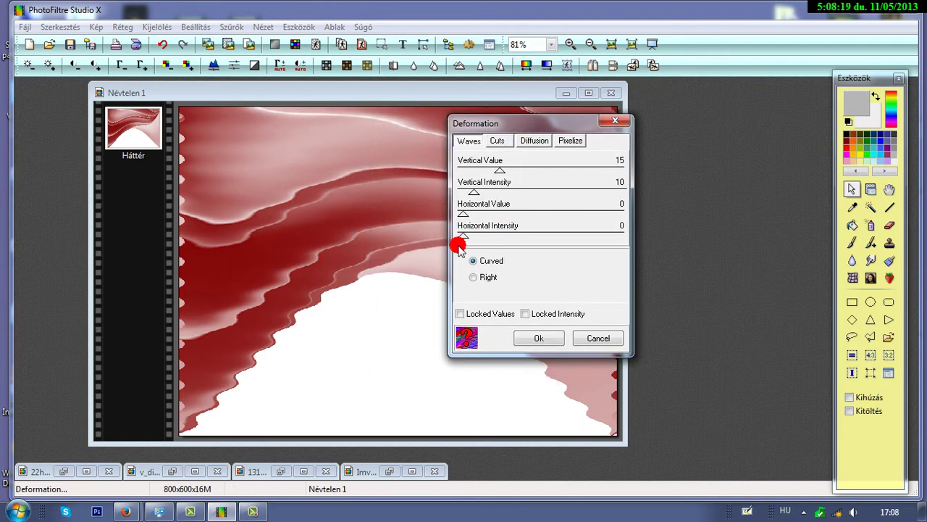
{"action": "left_click", "coordinate": [544, 339]}
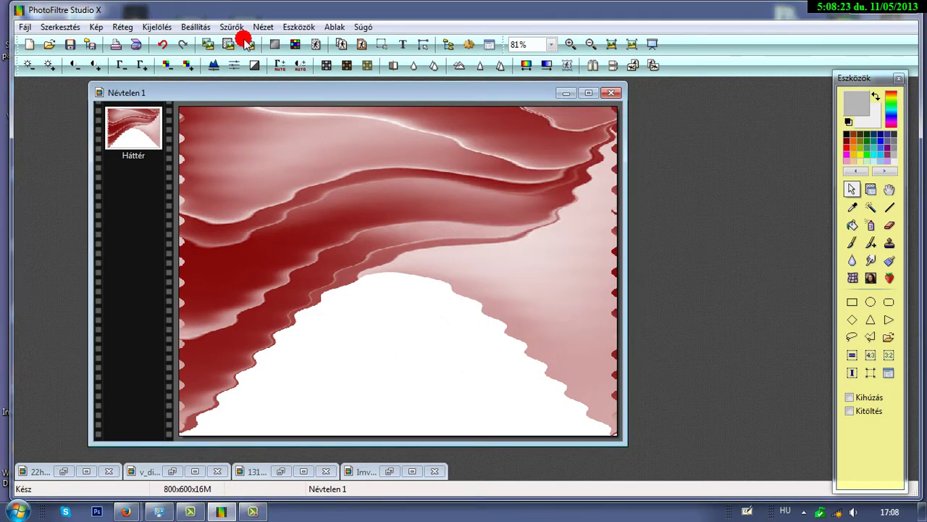
Step: Make the dark red colour and the white area under the arch transparent, each with tolerance 30
{"action": "left_click", "coordinate": [315, 44]}
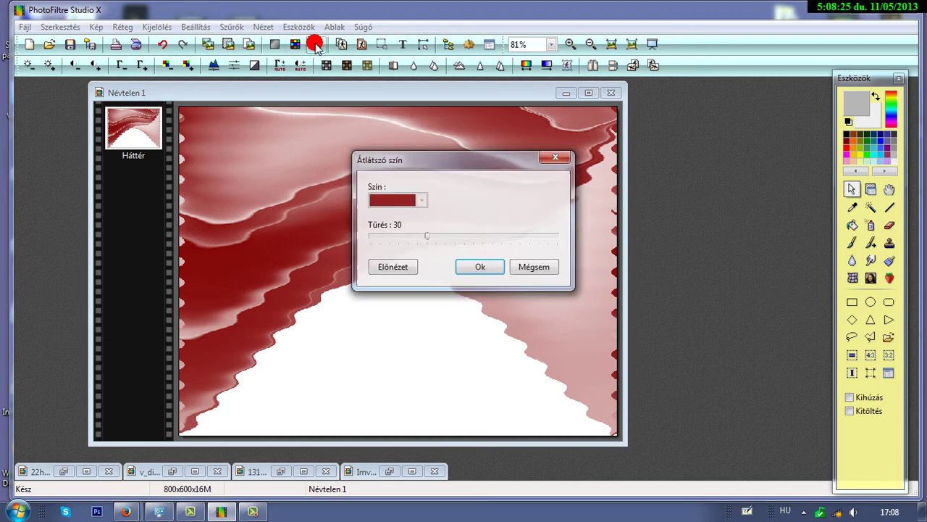
{"action": "left_click", "coordinate": [477, 267]}
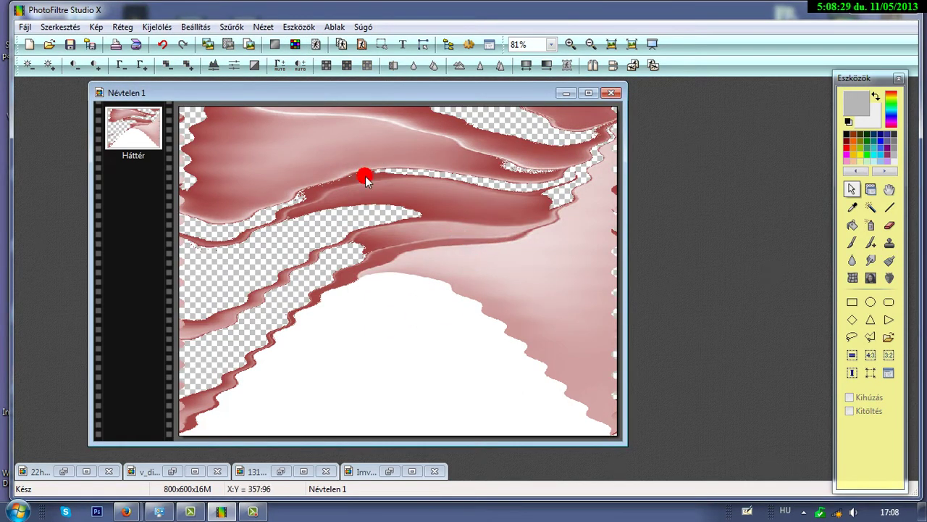
{"action": "left_click", "coordinate": [317, 43]}
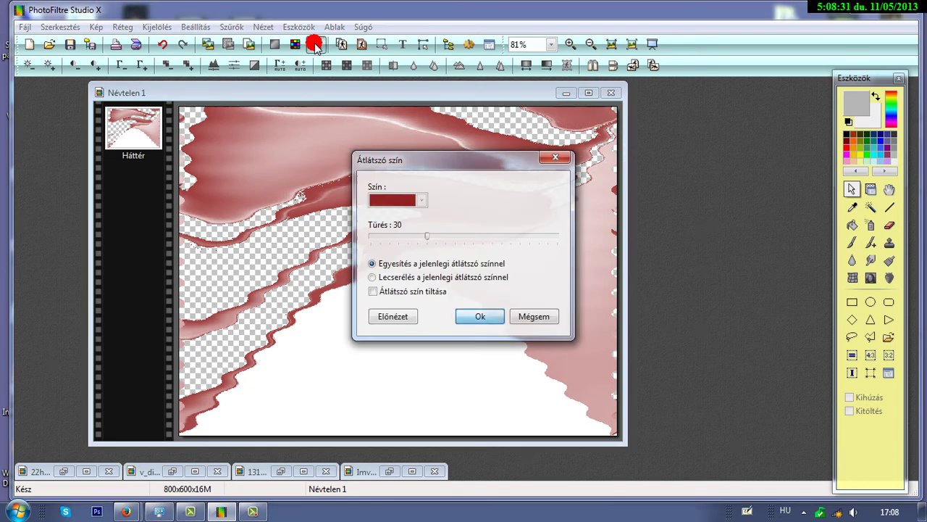
{"action": "left_click", "coordinate": [389, 394]}
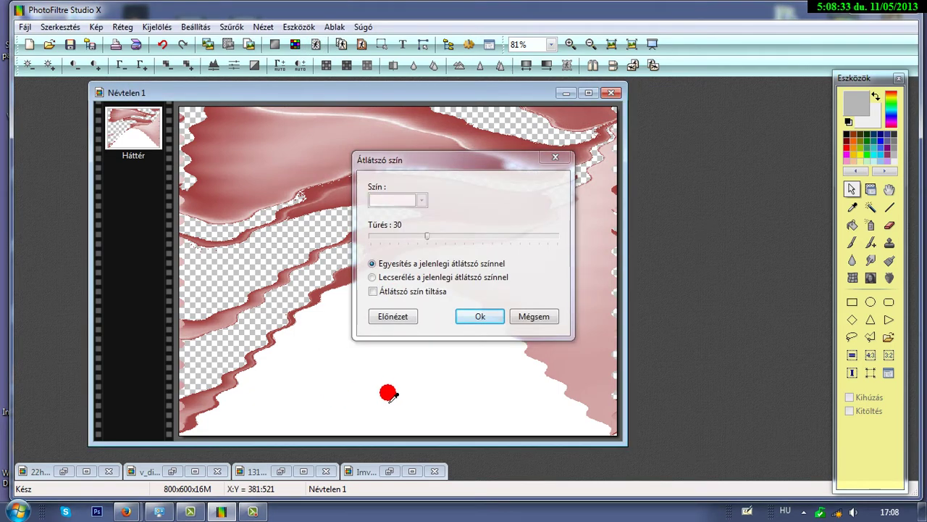
{"action": "left_click", "coordinate": [478, 316]}
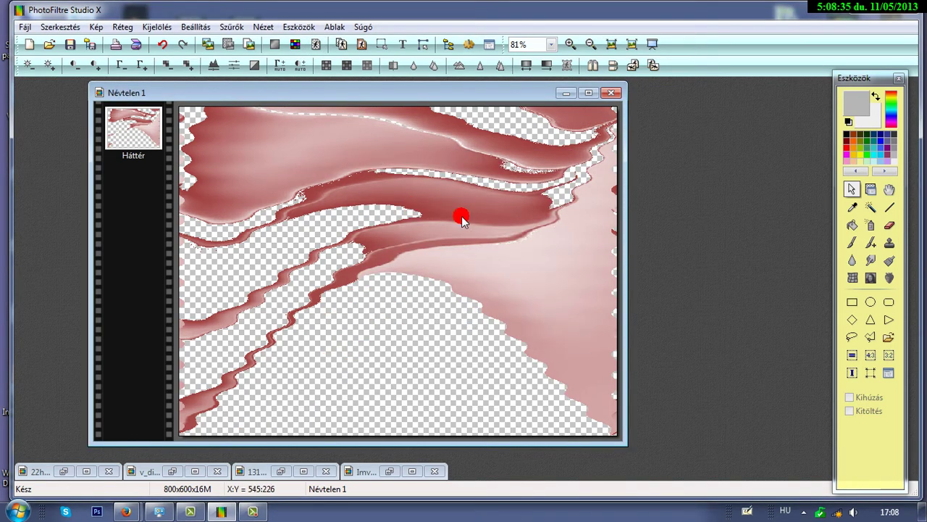
{"action": "left_click_drag", "start_coordinate": [361, 93], "coordinate": [288, 94]}
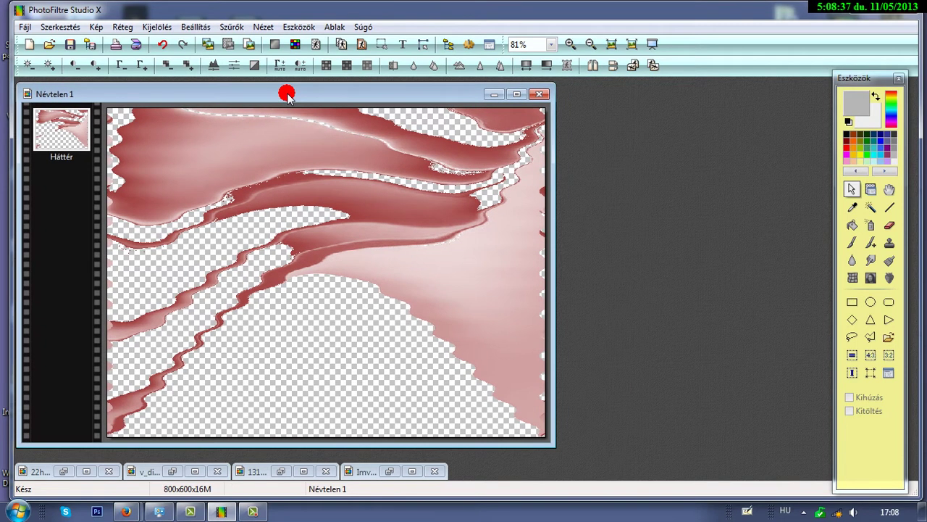
Step: Resize the image to 400 × 300 pixels, keeping the proportions
{"action": "left_click", "coordinate": [97, 27]}
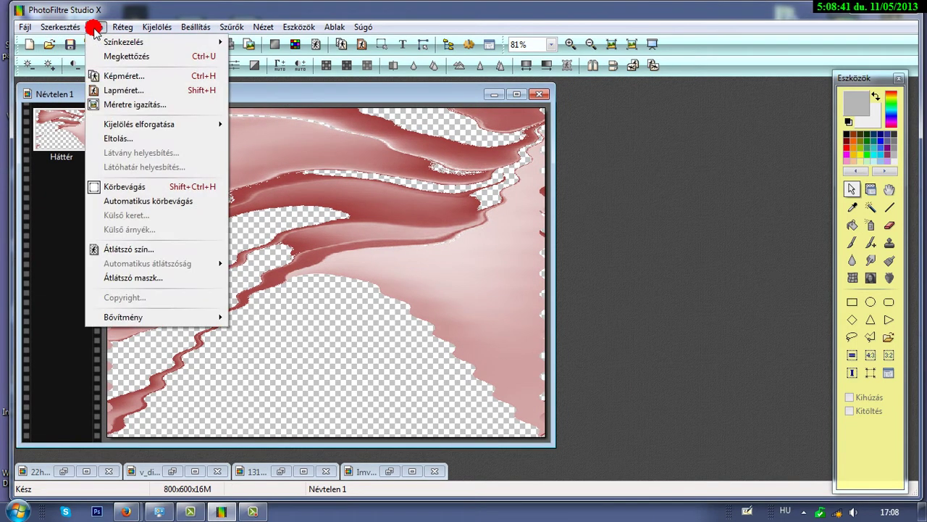
{"action": "left_click", "coordinate": [102, 74]}
{"action": "left_click", "coordinate": [334, 218]}
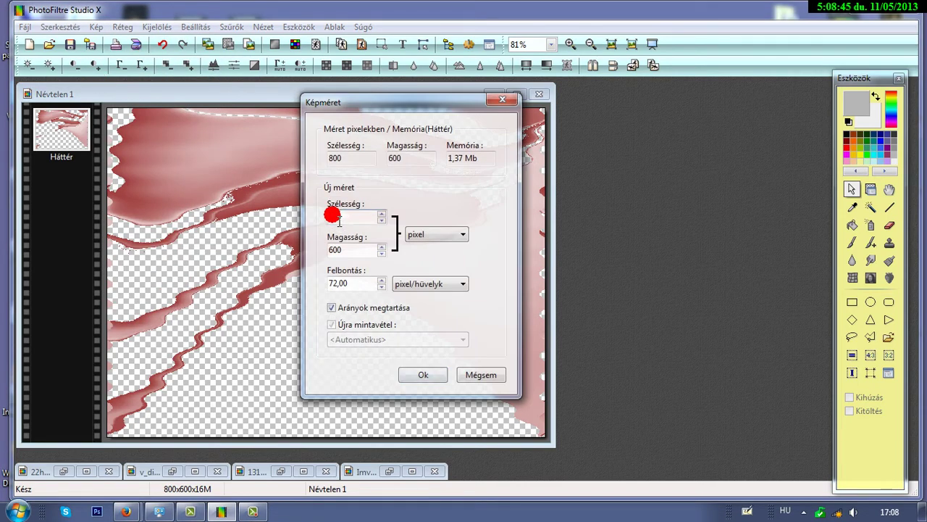
{"action": "type", "text": "400"}
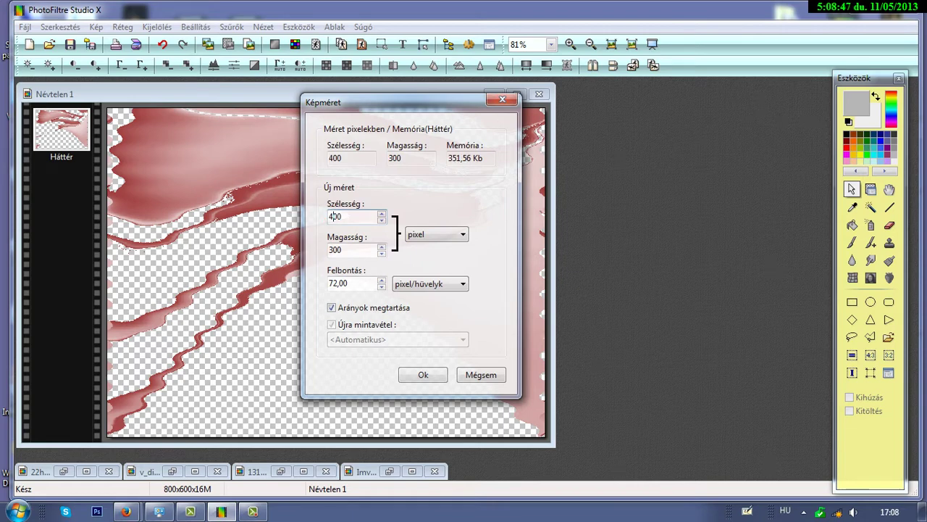
{"action": "left_click", "coordinate": [418, 375]}
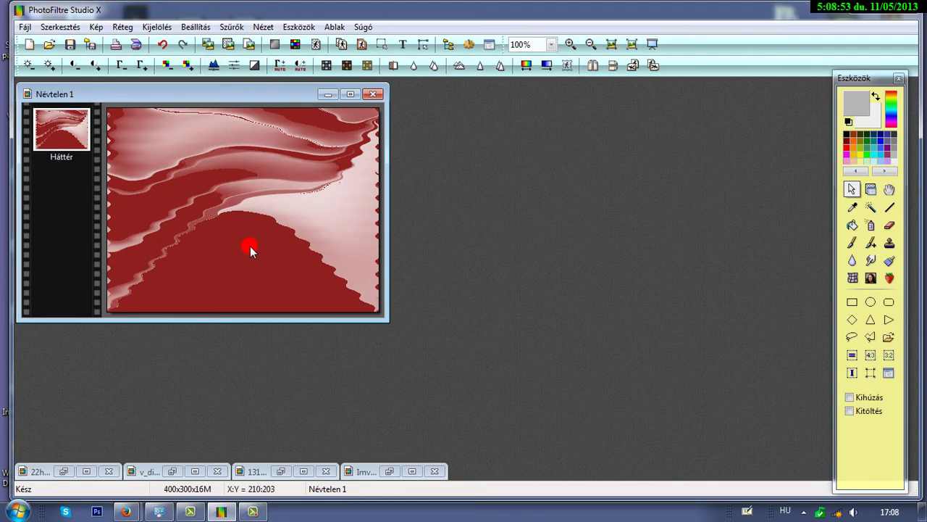
Step: Make the dark red colour of the resized image transparent with tolerance 30
{"action": "left_click", "coordinate": [316, 44]}
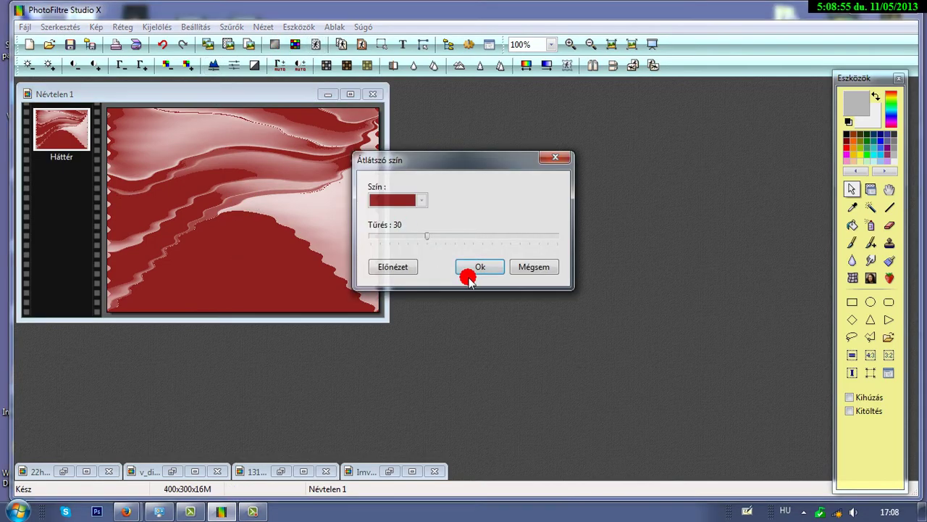
{"action": "left_click", "coordinate": [478, 267]}
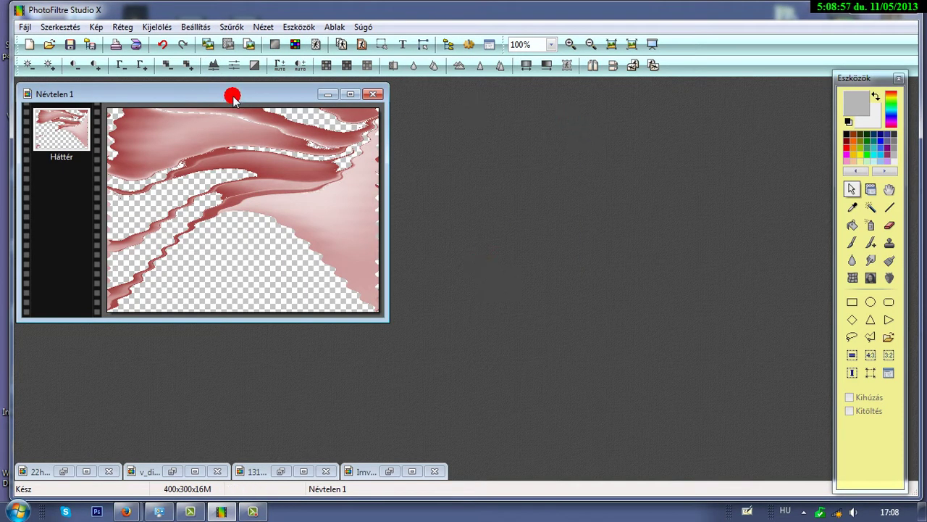
{"action": "left_click_drag", "start_coordinate": [229, 93], "coordinate": [222, 87]}
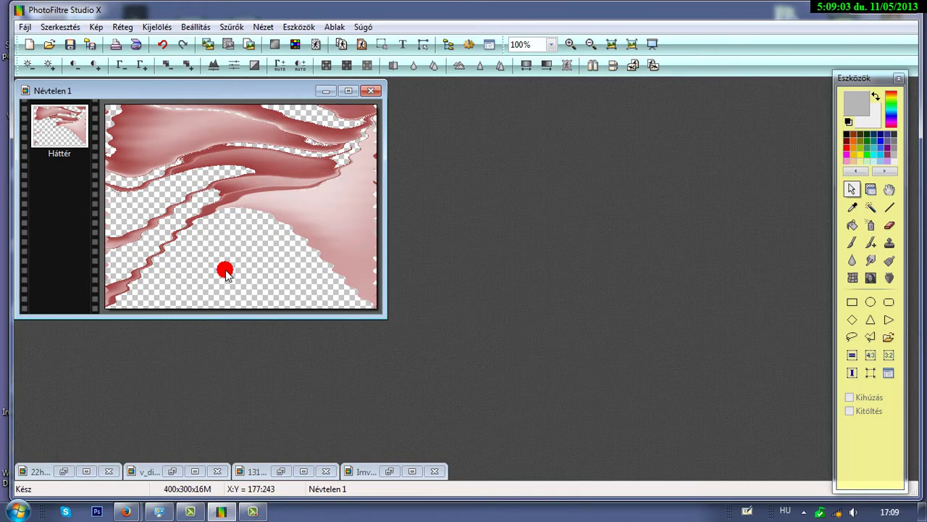
Step: Create a new image of 800 × 600 pixels with a white background
{"action": "left_click", "coordinate": [27, 44]}
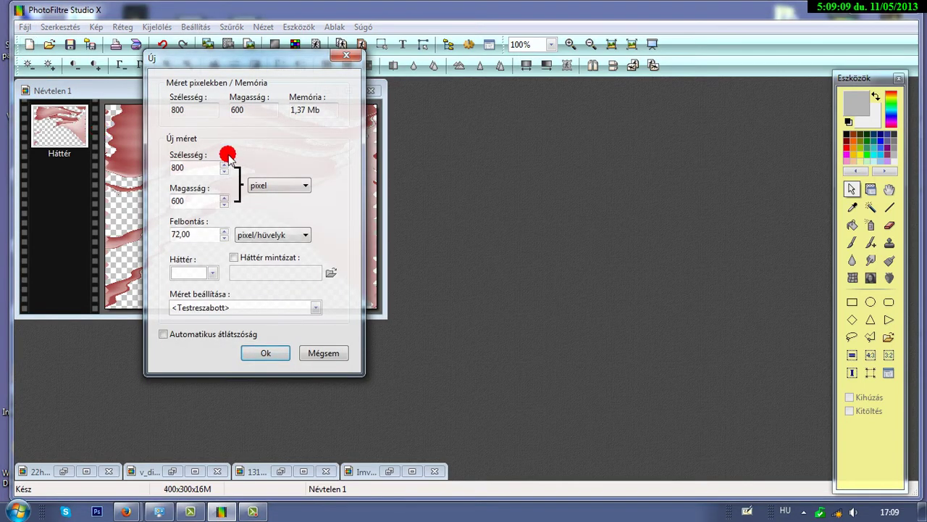
{"action": "left_click", "coordinate": [265, 353]}
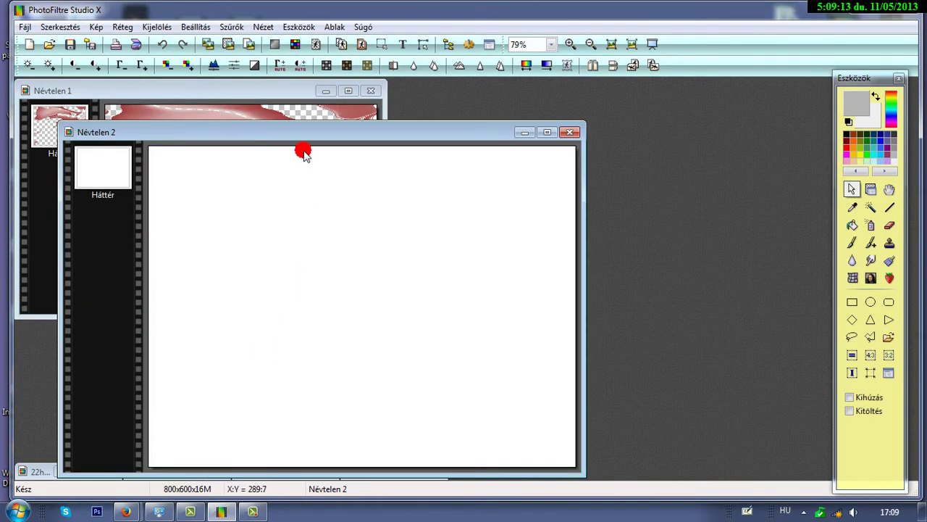
{"action": "left_click_drag", "start_coordinate": [295, 132], "coordinate": [374, 109]}
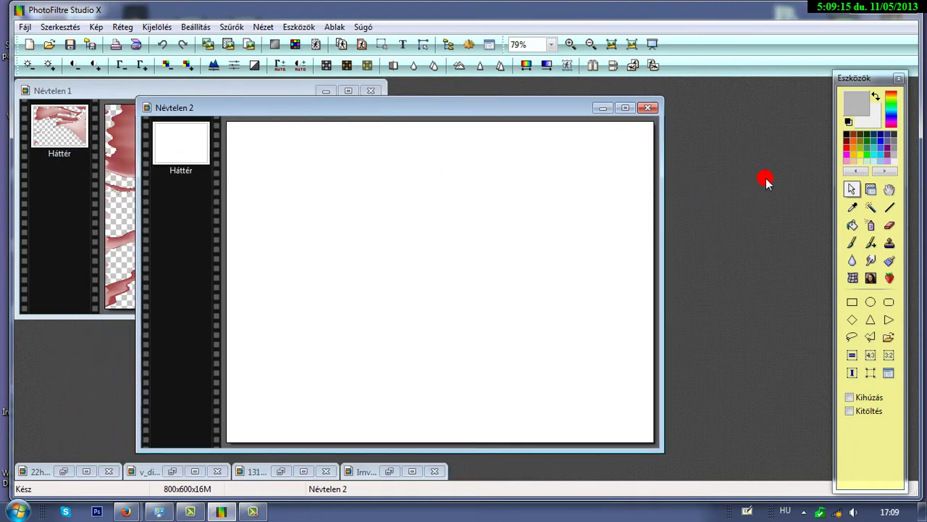
Step: Fill the new image's background with the light grey foreground colour, RGB 192, 192, 192
{"action": "left_click", "coordinate": [862, 98]}
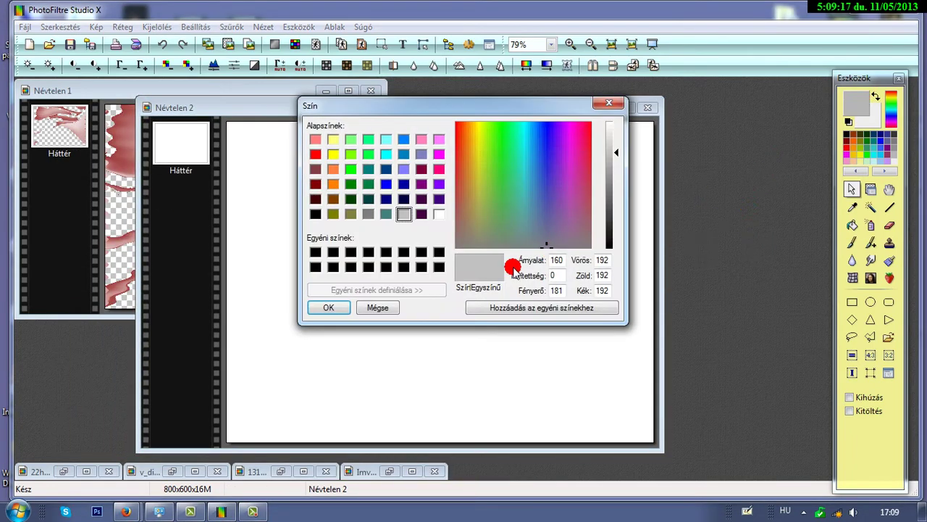
{"action": "left_click", "coordinate": [326, 309]}
{"action": "left_click", "coordinate": [852, 225]}
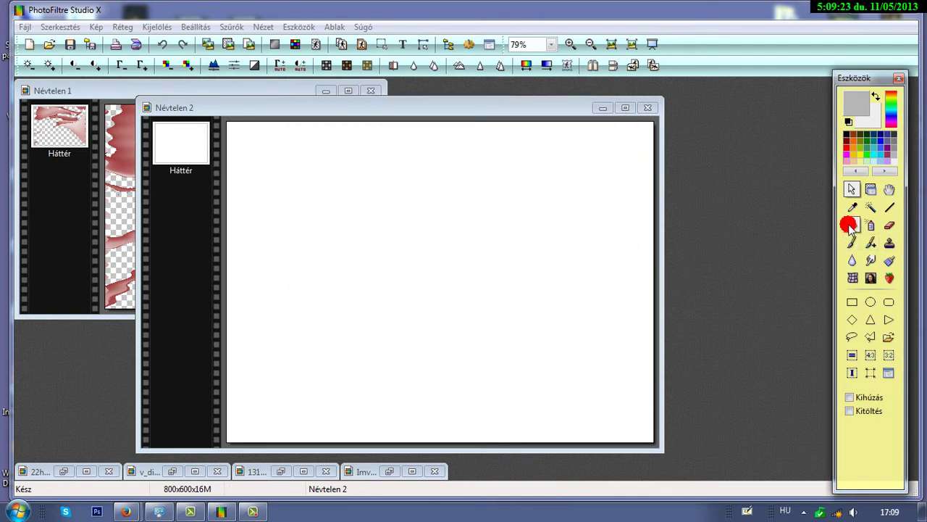
{"action": "left_click", "coordinate": [467, 240]}
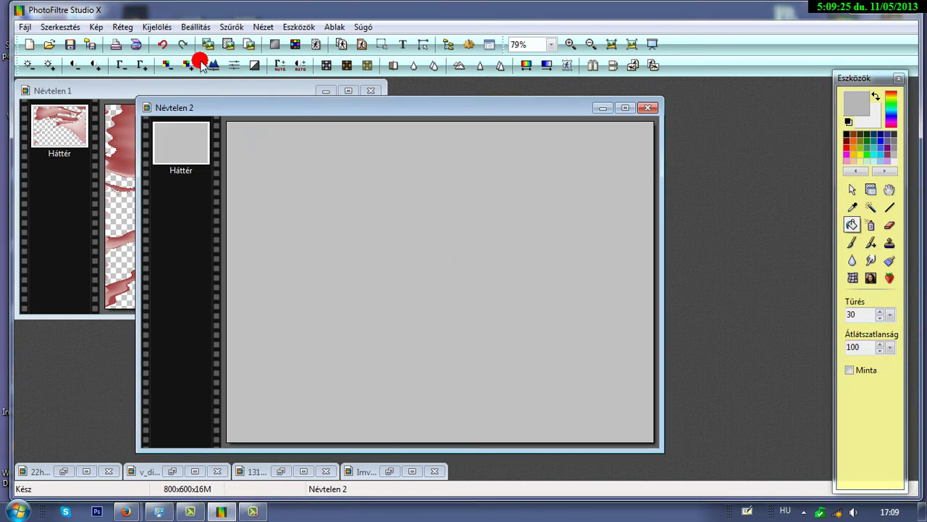
{"action": "left_click", "coordinate": [853, 191]}
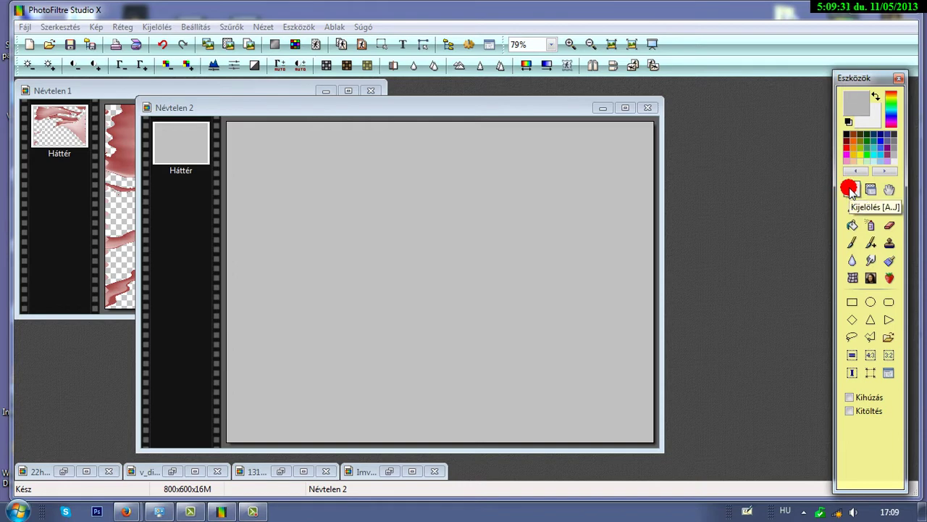
Step: Copy the 400 × 300 wavy graphic into the grey image as a layer and place it in the canvas's lower left corner
{"action": "left_click", "coordinate": [471, 106]}
{"action": "left_click_drag", "start_coordinate": [464, 110], "coordinate": [609, 103]}
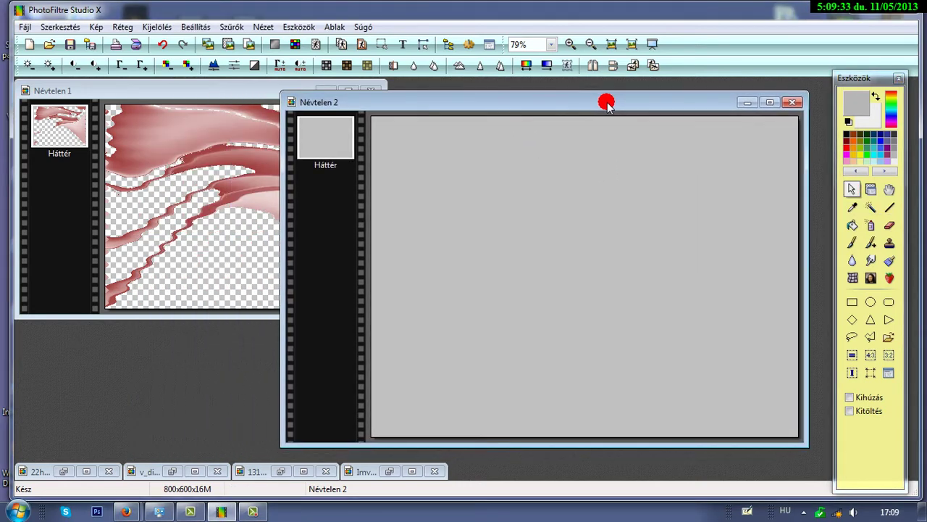
{"action": "left_click", "coordinate": [166, 94]}
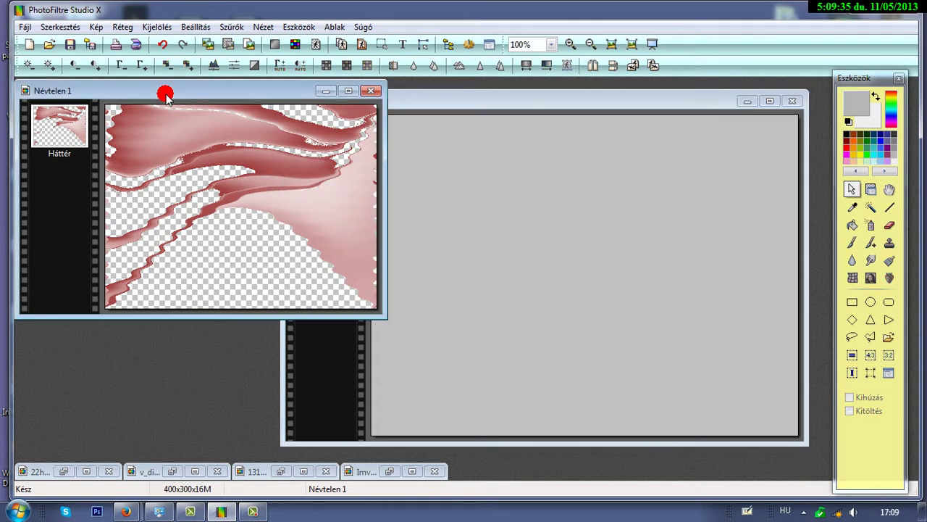
{"action": "left_click", "coordinate": [207, 45]}
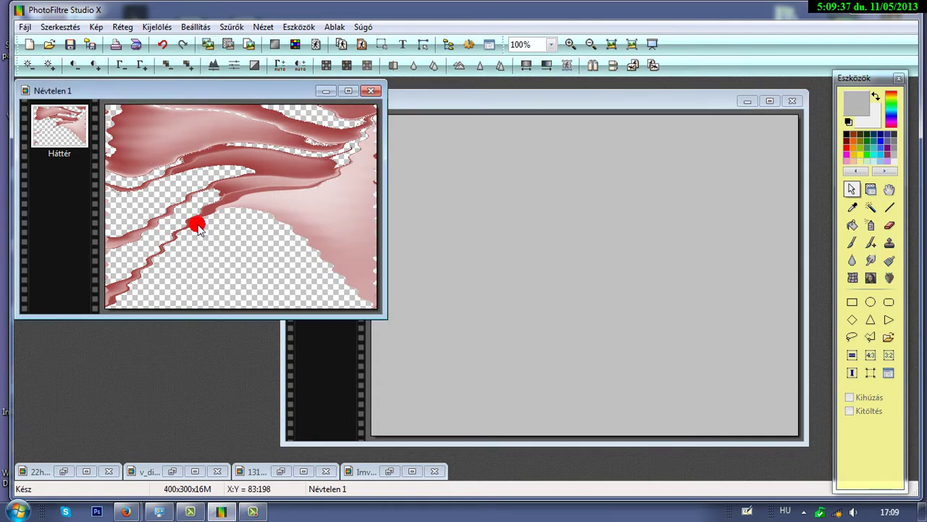
{"action": "left_click", "coordinate": [491, 99]}
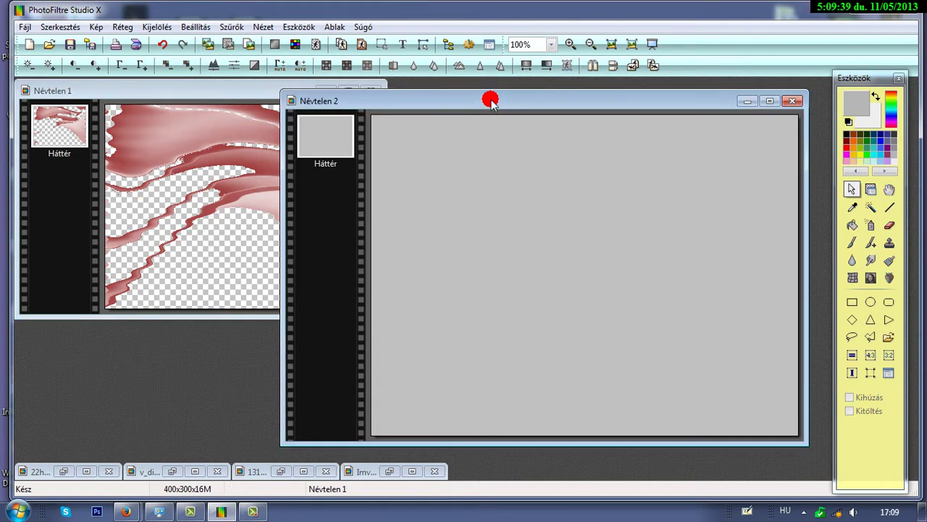
{"action": "left_click_drag", "start_coordinate": [490, 99], "coordinate": [432, 102]}
{"action": "left_click", "coordinate": [228, 45]}
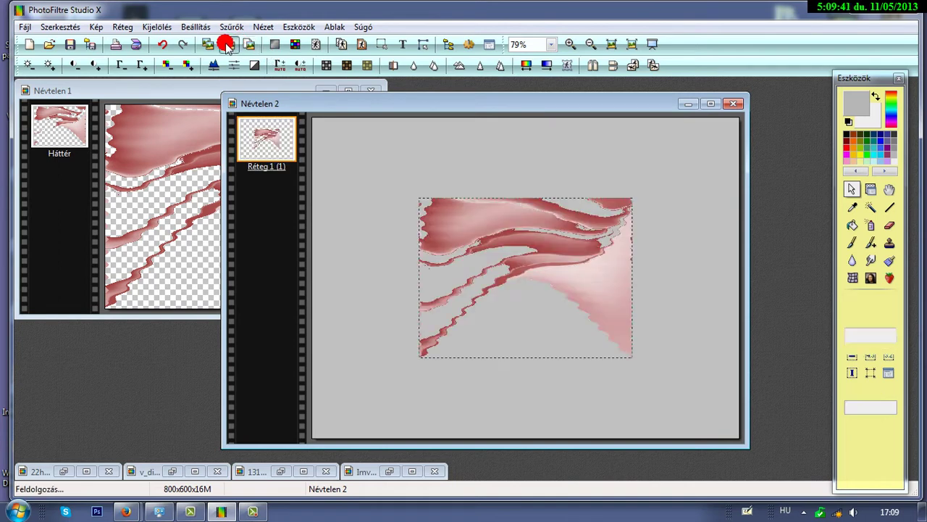
{"action": "left_click_drag", "start_coordinate": [487, 211], "coordinate": [467, 201]}
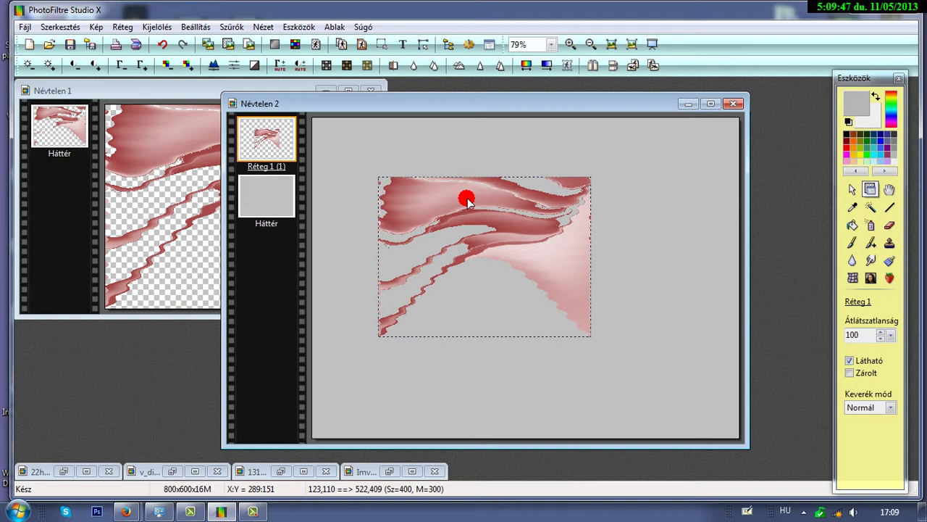
{"action": "left_click_drag", "start_coordinate": [467, 202], "coordinate": [398, 308]}
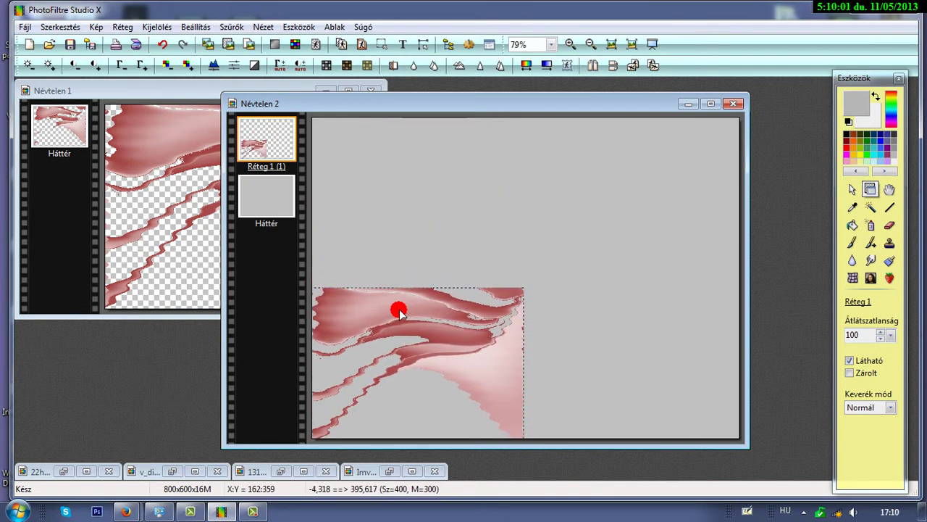
Step: Paste a second copy of the wavy graphic, flipped vertically, in the upper left corner of the canvas
{"action": "left_click", "coordinate": [226, 44]}
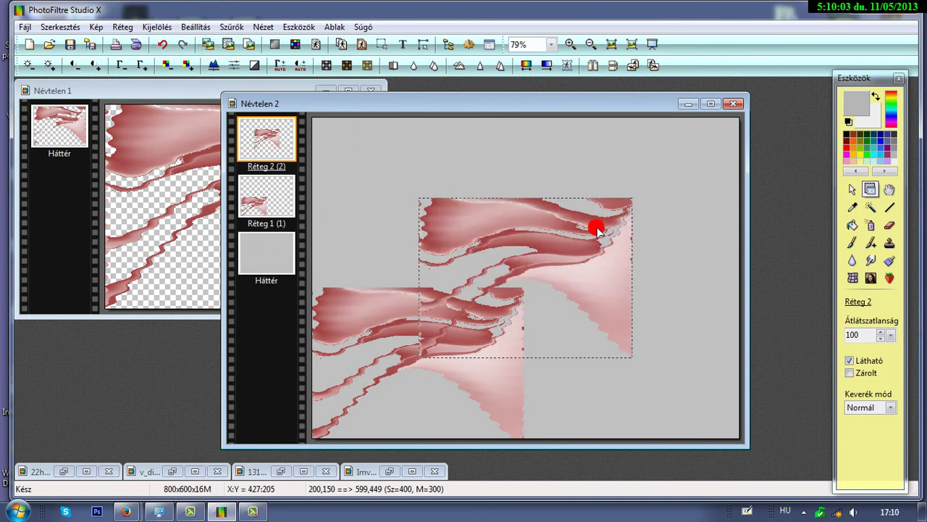
{"action": "left_click_drag", "start_coordinate": [597, 224], "coordinate": [508, 165]}
{"action": "left_click", "coordinate": [614, 65]}
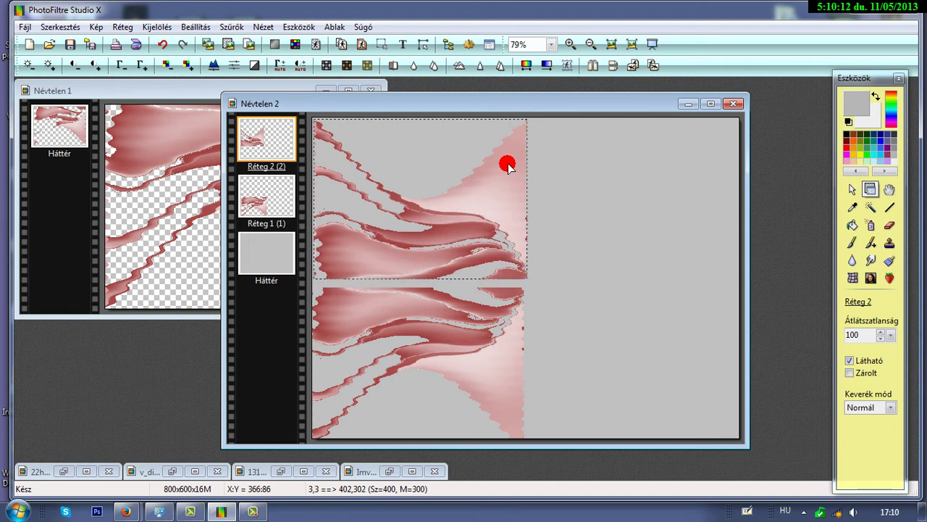
Step: Move the lower copy up against the flipped copy to close the gap between them
{"action": "left_click", "coordinate": [497, 325]}
{"action": "left_click", "coordinate": [379, 314]}
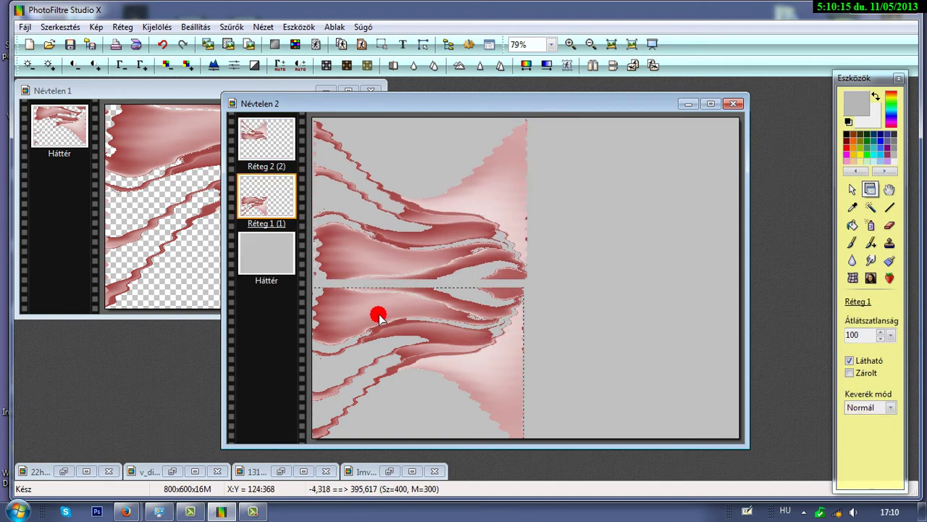
{"action": "left_click_drag", "start_coordinate": [379, 314], "coordinate": [380, 307]}
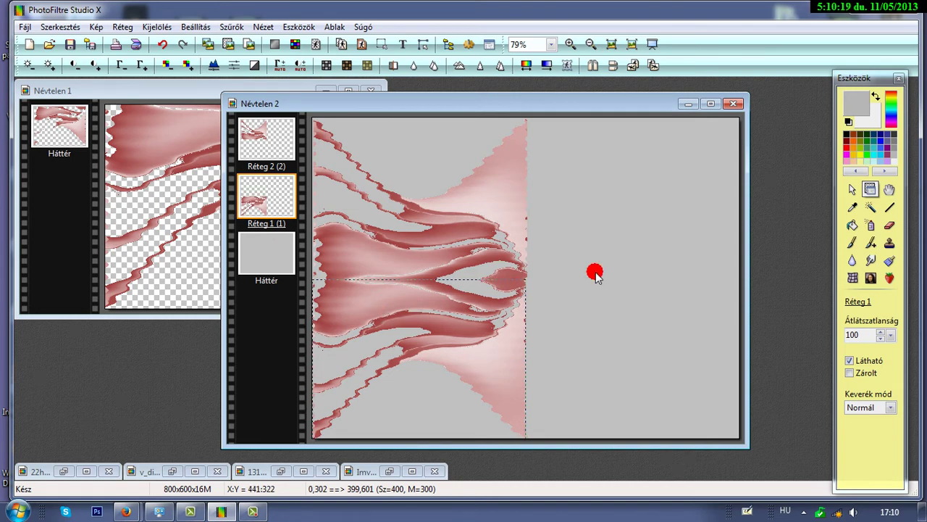
{"action": "left_click", "coordinate": [635, 220]}
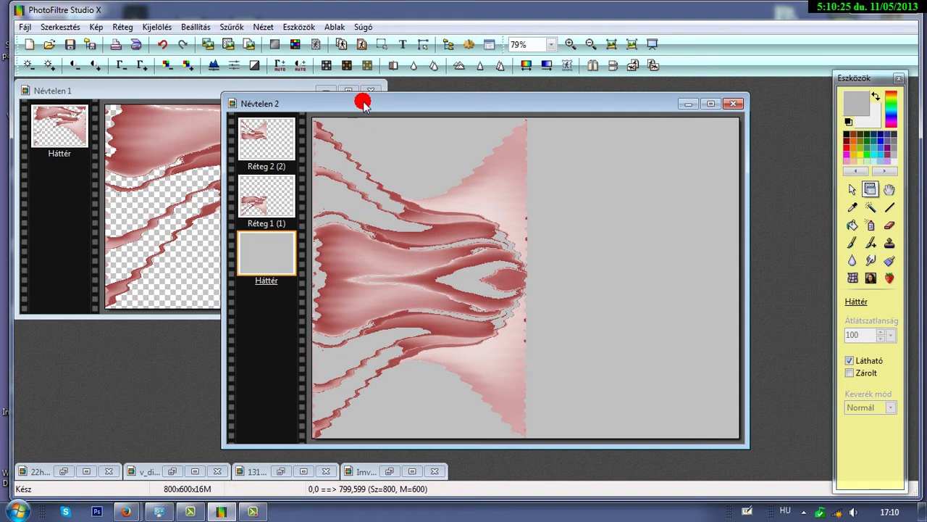
{"action": "left_click_drag", "start_coordinate": [362, 102], "coordinate": [383, 102]}
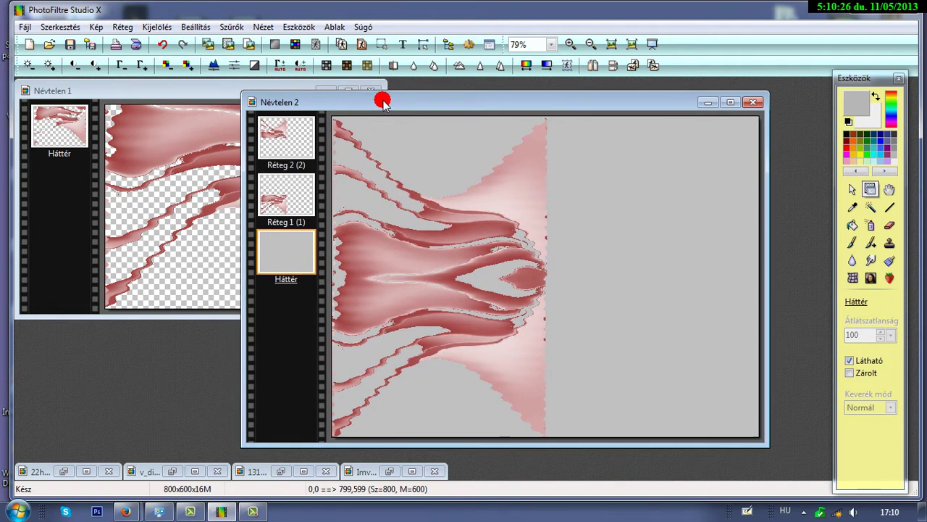
Step: Merge the flipped upper copy with the layer below it
{"action": "left_click", "coordinate": [369, 268]}
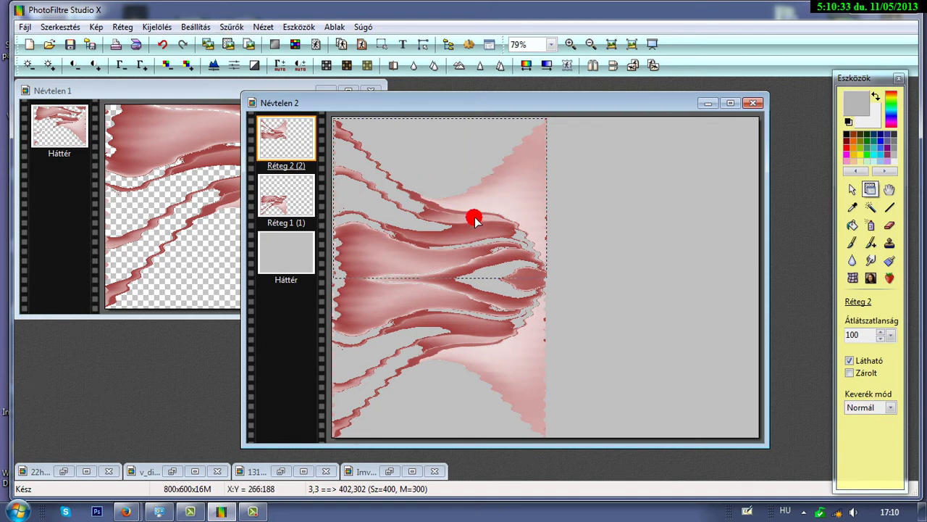
{"action": "right_click", "coordinate": [279, 131]}
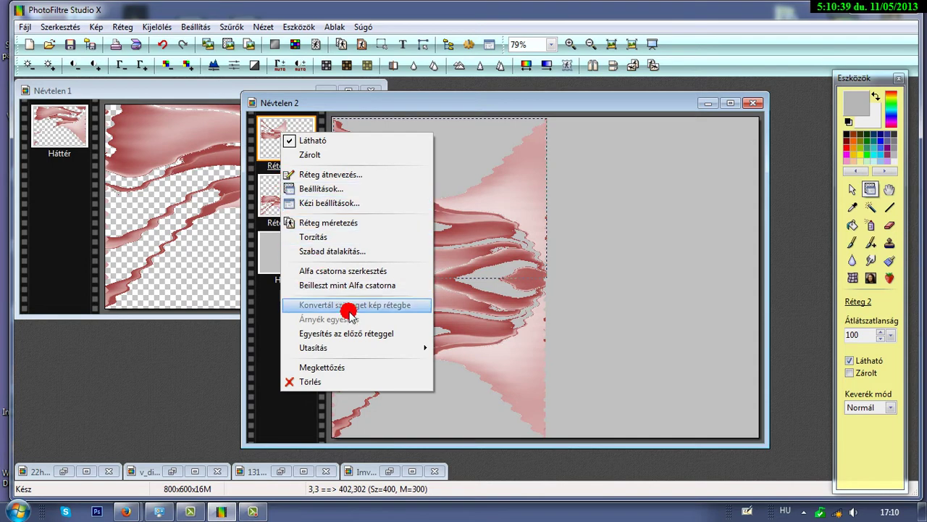
{"action": "left_click", "coordinate": [352, 334]}
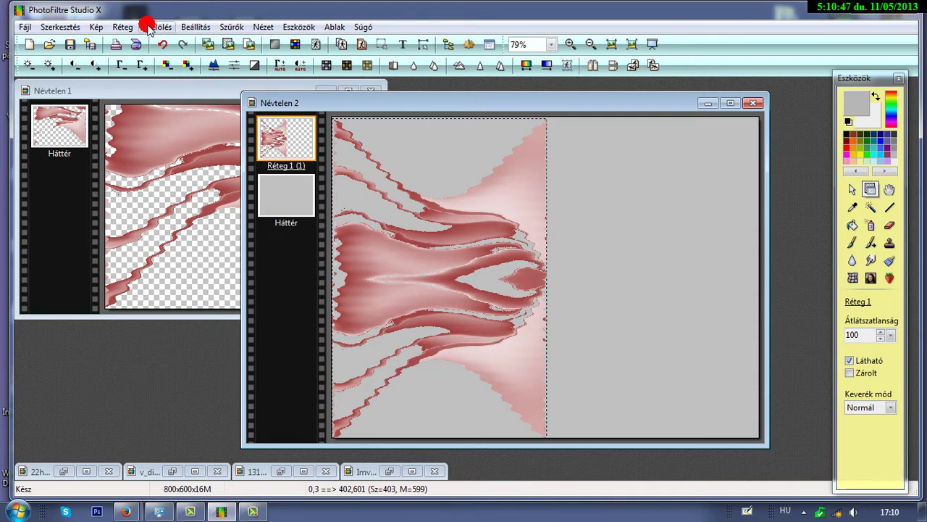
Step: Duplicate the merged layer, flip the duplicate horizontally and align it on the right half of the canvas
{"action": "left_click", "coordinate": [122, 27]}
{"action": "left_click", "coordinate": [138, 55]}
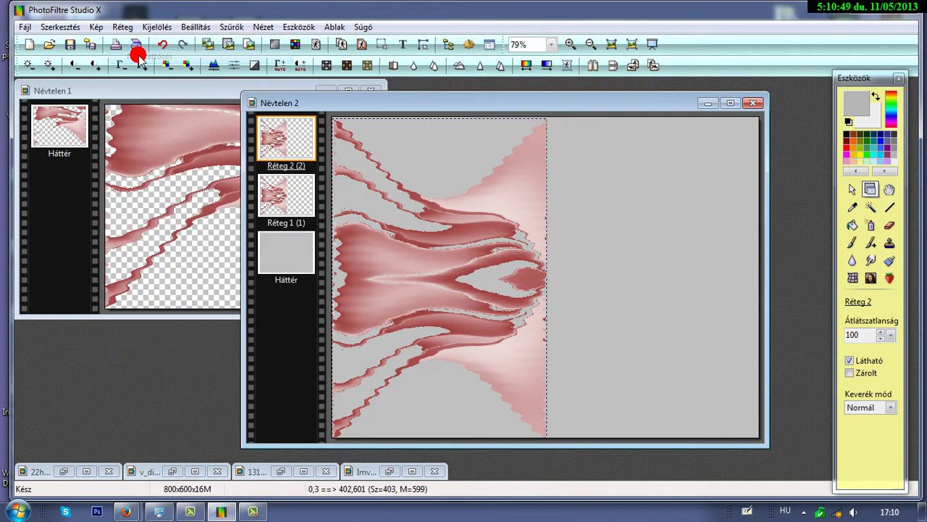
{"action": "left_click_drag", "start_coordinate": [364, 274], "coordinate": [449, 263]}
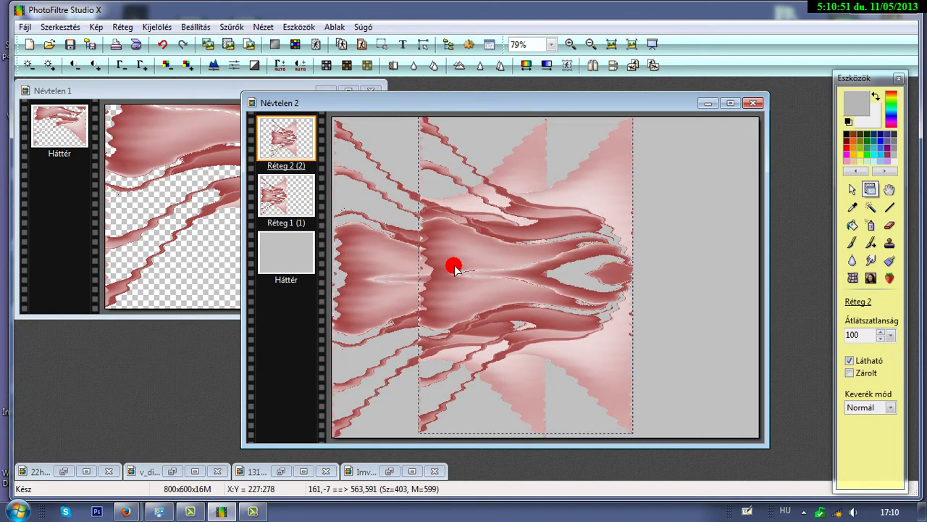
{"action": "left_click", "coordinate": [594, 65]}
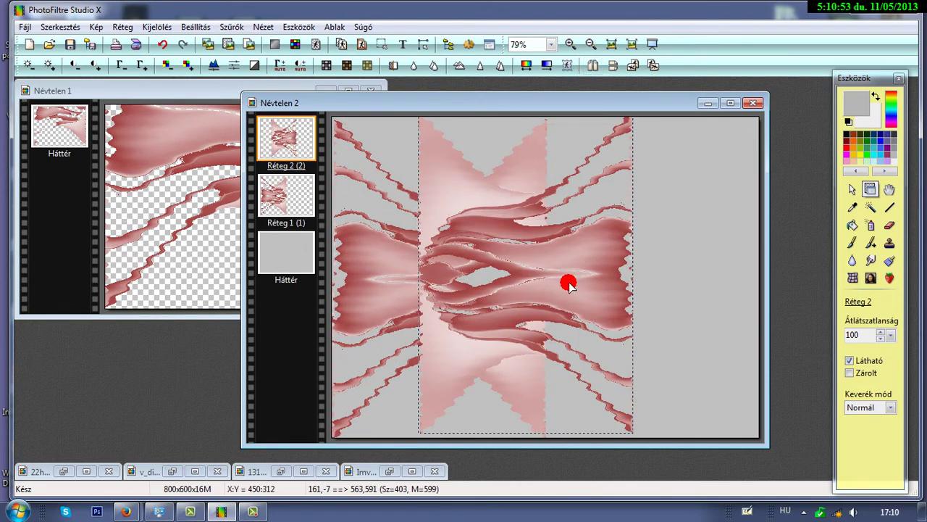
{"action": "left_click_drag", "start_coordinate": [563, 280], "coordinate": [693, 289]}
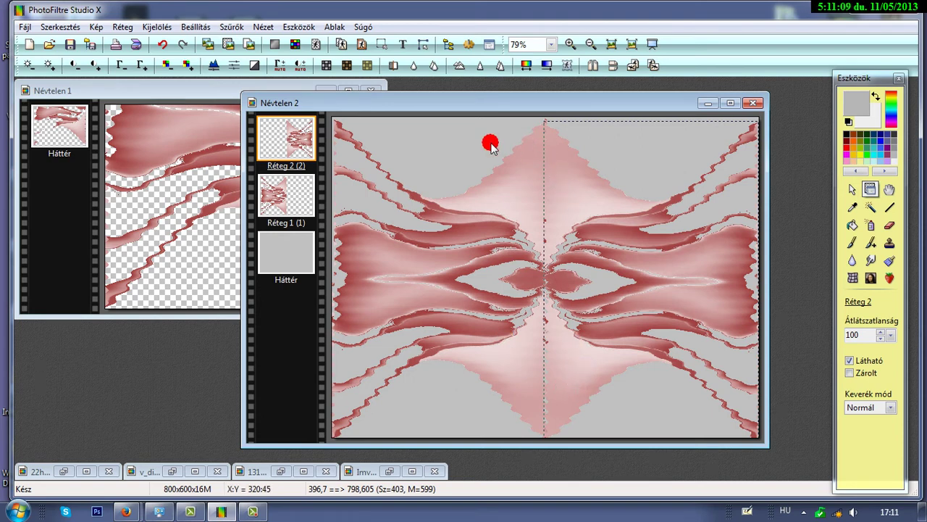
Step: Merge all layers of the mirrored image into the background
{"action": "key", "text": "End"}
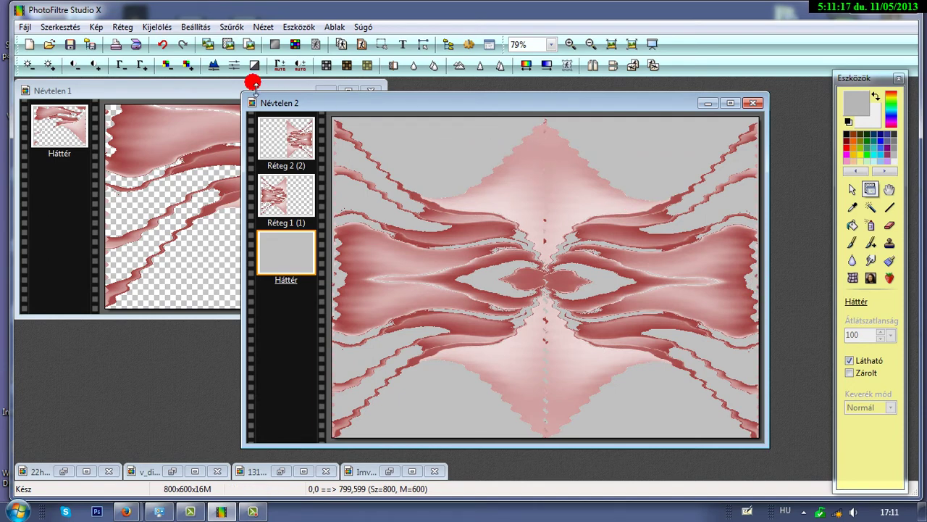
{"action": "left_click", "coordinate": [121, 26]}
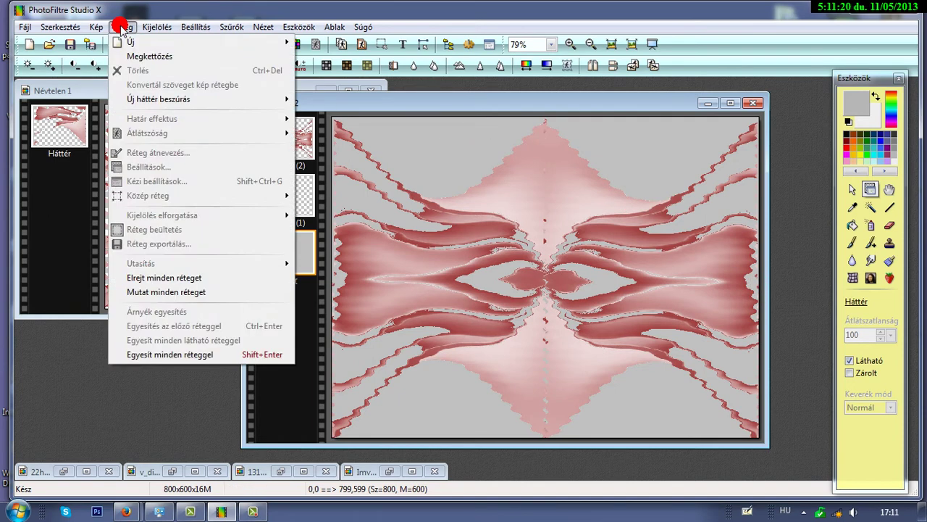
{"action": "left_click", "coordinate": [172, 354]}
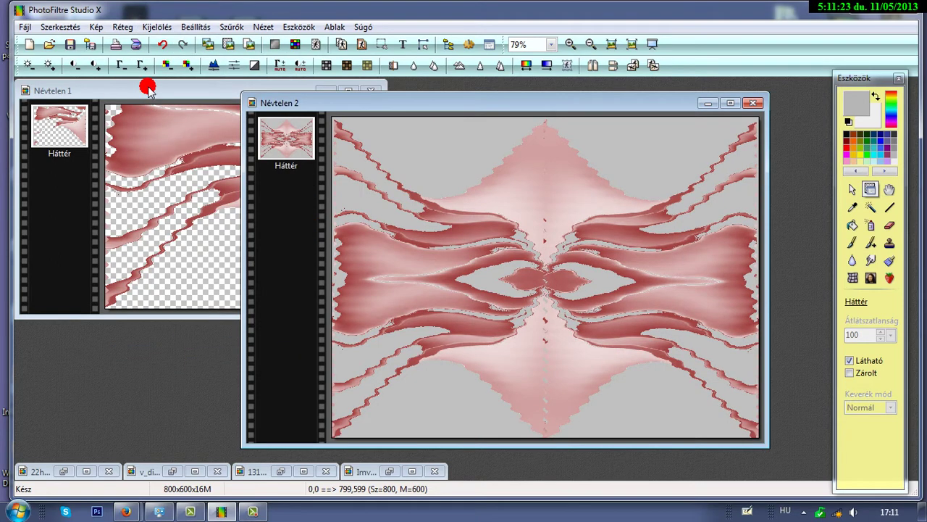
Step: Minimise the 400 × 300 source image and reposition the mirrored image in the workspace
{"action": "left_click_drag", "start_coordinate": [147, 90], "coordinate": [144, 92]}
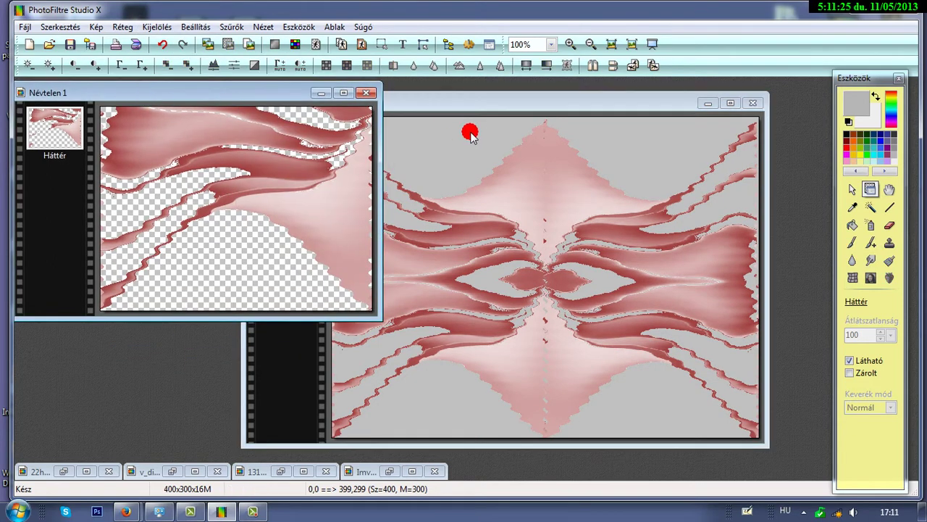
{"action": "left_click", "coordinate": [474, 99]}
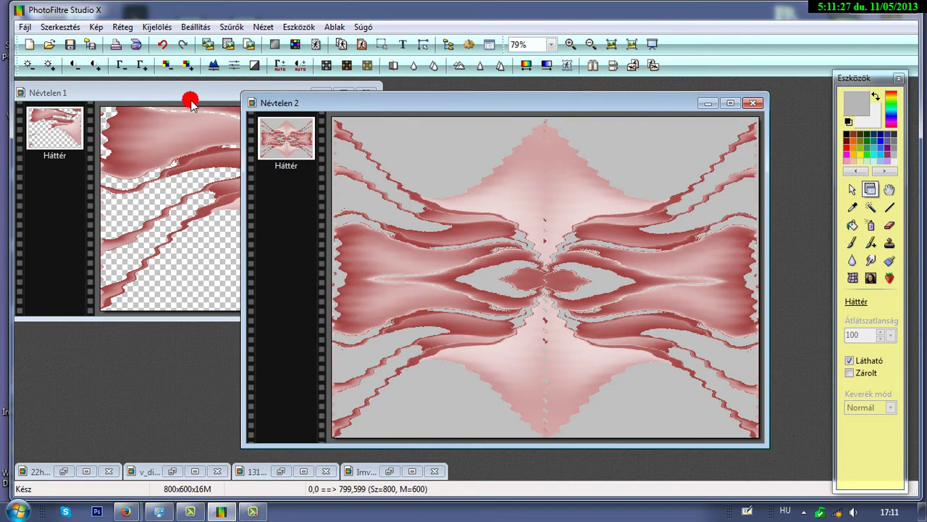
{"action": "left_click_drag", "start_coordinate": [347, 99], "coordinate": [334, 114]}
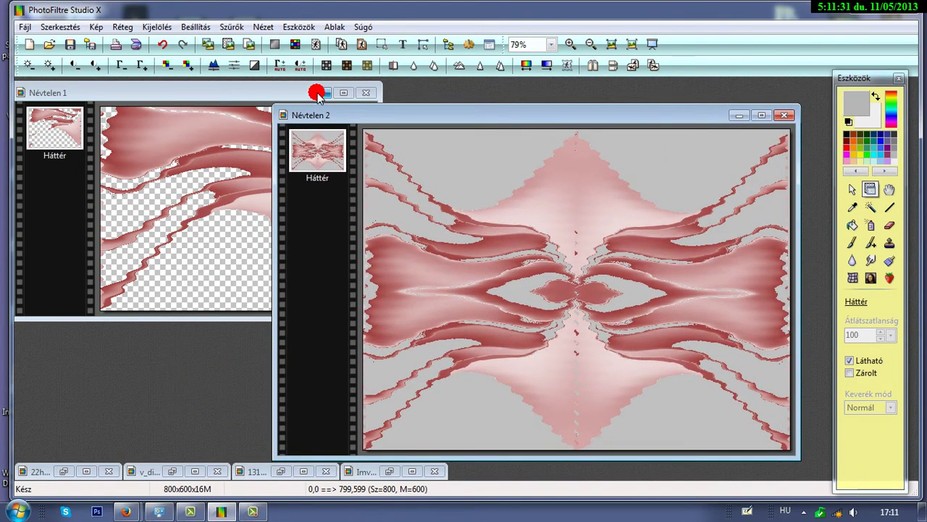
{"action": "left_click", "coordinate": [321, 92]}
{"action": "left_click_drag", "start_coordinate": [392, 118], "coordinate": [260, 92]}
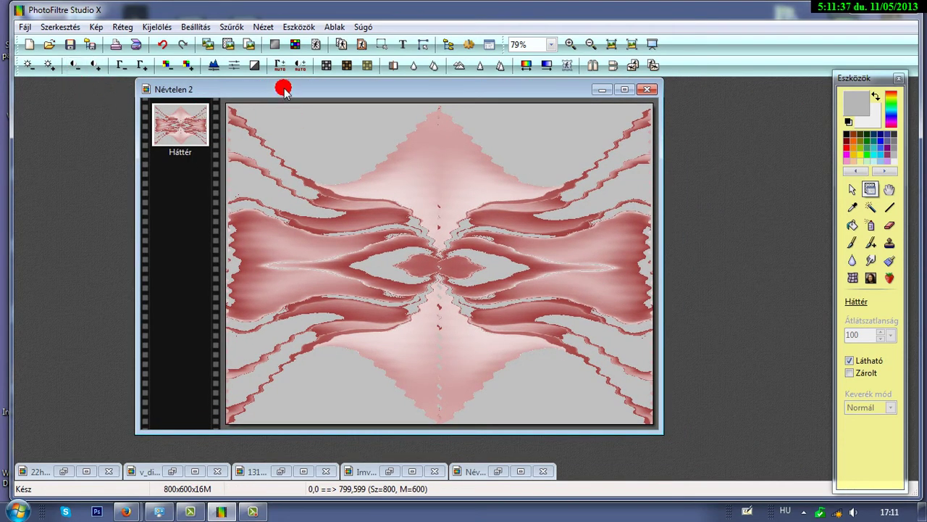
{"action": "left_click_drag", "start_coordinate": [282, 88], "coordinate": [283, 95]}
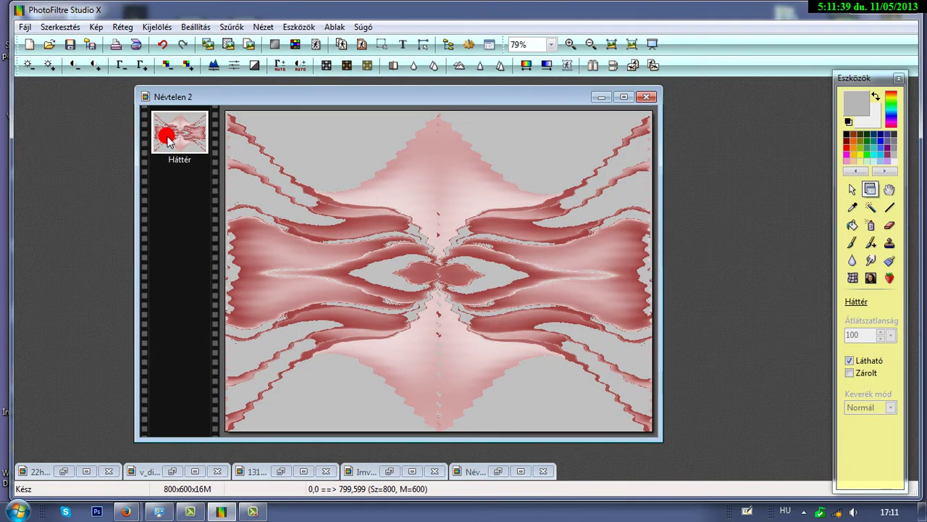
Step: Duplicate the background layer of the mirrored image and apply the Ellipse distortion to the duplicate
{"action": "left_click", "coordinate": [122, 27]}
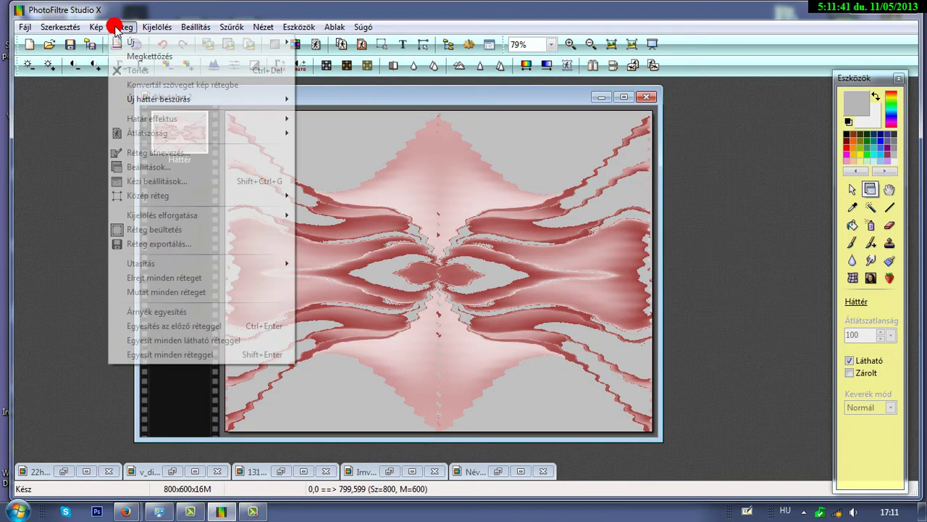
{"action": "left_click", "coordinate": [127, 56]}
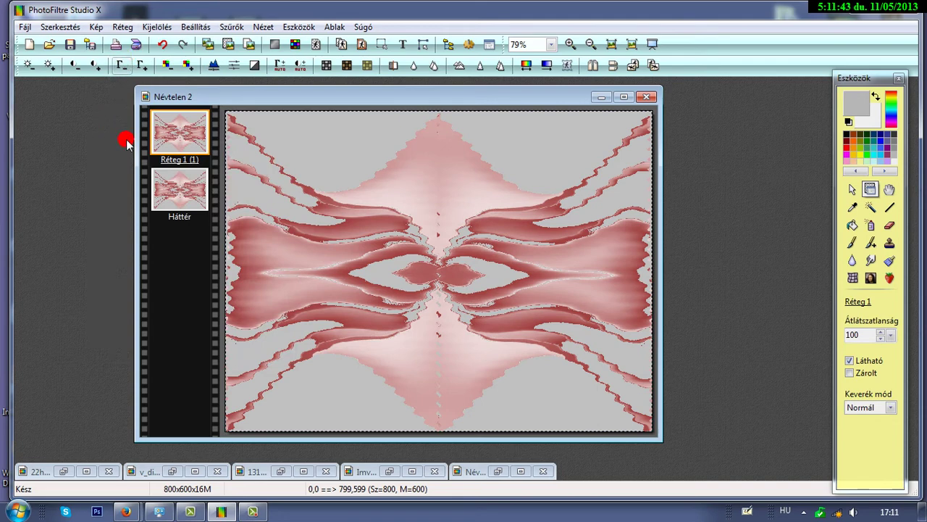
{"action": "left_click", "coordinate": [228, 28]}
{"action": "mouse_move", "coordinate": [262, 177]}
{"action": "mouse_move", "coordinate": [249, 147]}
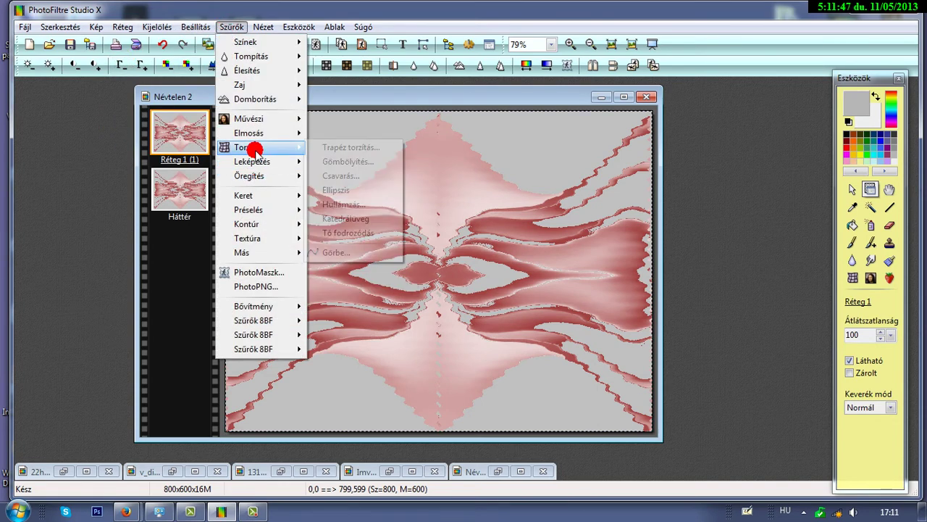
{"action": "left_click", "coordinate": [348, 191]}
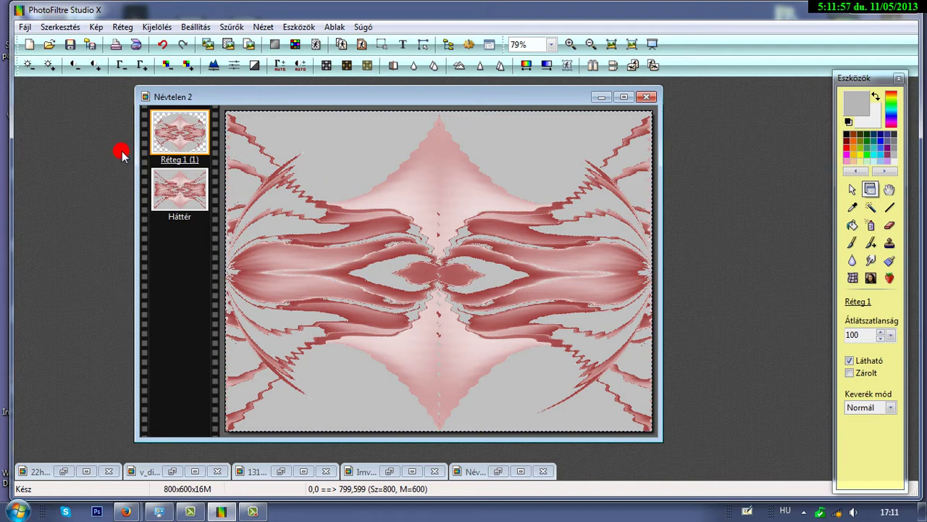
Step: Apply the Ellipse distortion a second time to the duplicated layer
{"action": "left_click", "coordinate": [232, 27]}
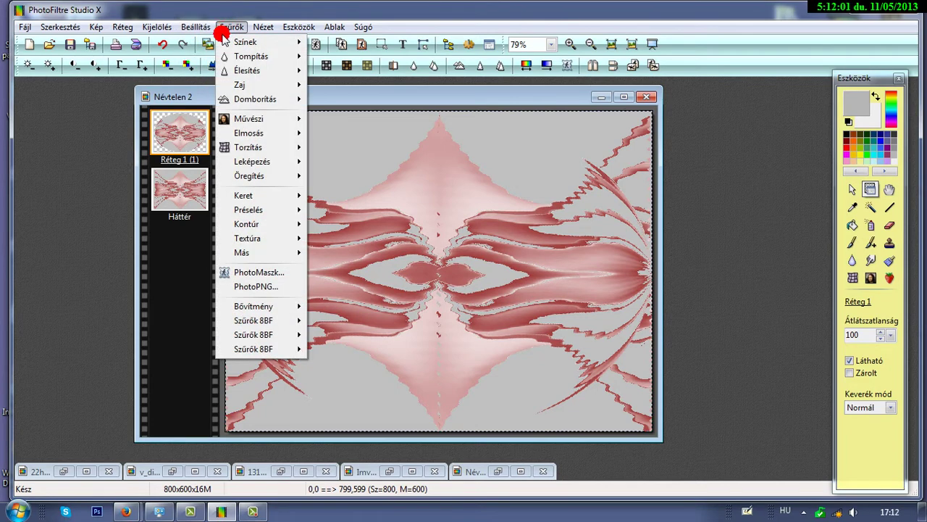
{"action": "mouse_move", "coordinate": [255, 148]}
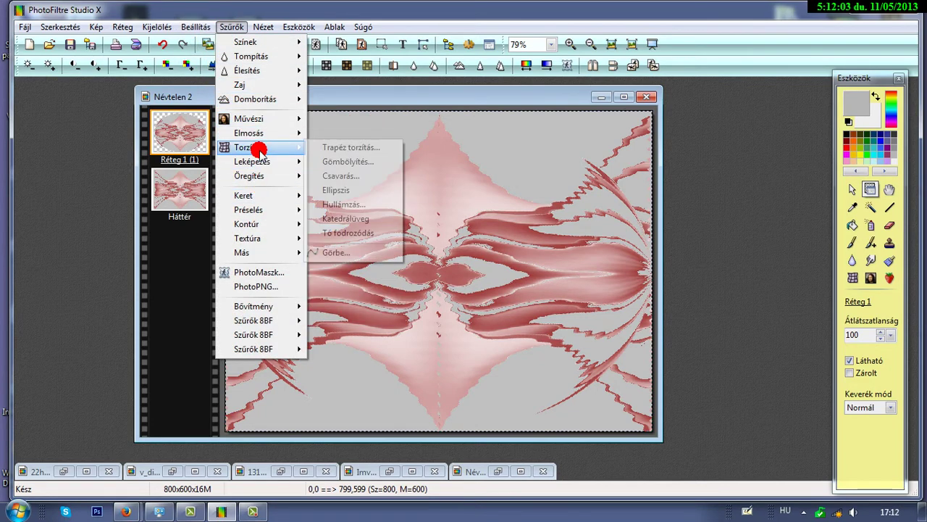
{"action": "left_click", "coordinate": [337, 191]}
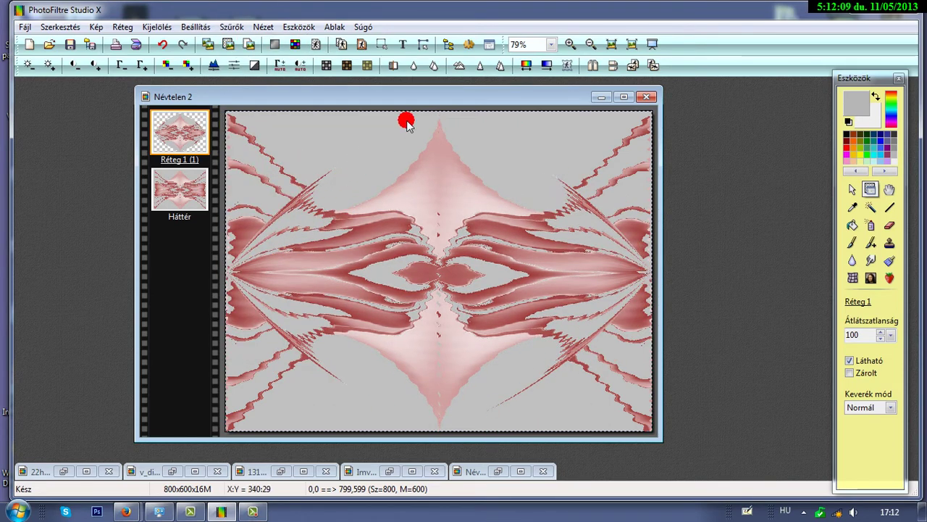
Step: Add a black drop shadow to the distorted layer with X and Y offsets of 7, 80% opacity and radius 6
{"action": "left_click", "coordinate": [121, 27]}
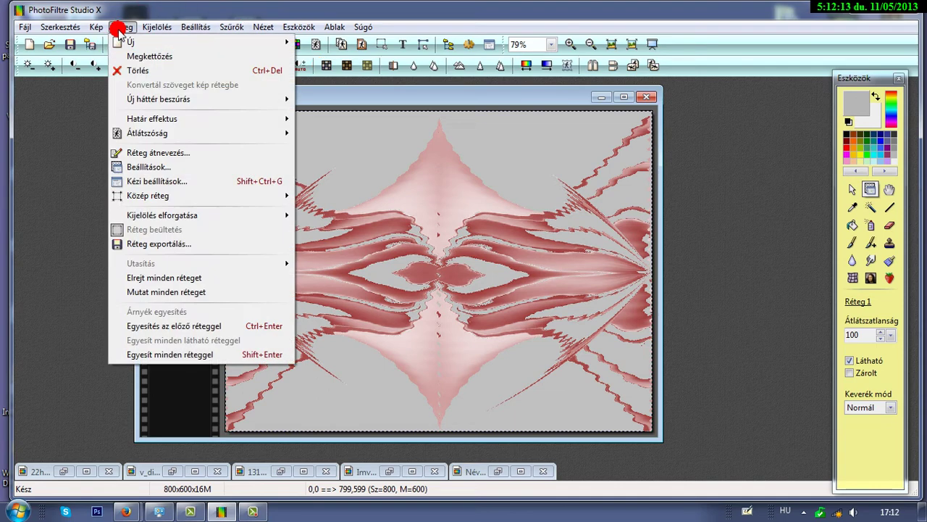
{"action": "left_click", "coordinate": [160, 168]}
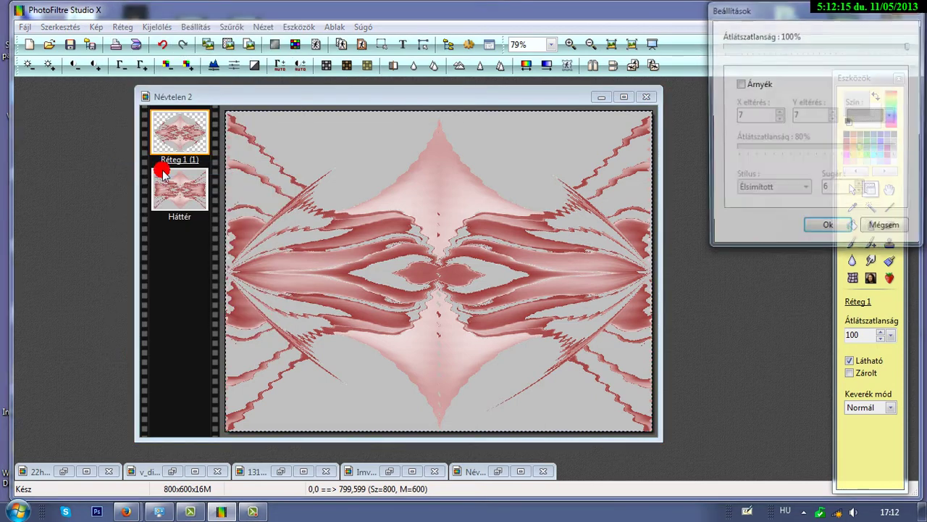
{"action": "left_click", "coordinate": [739, 84]}
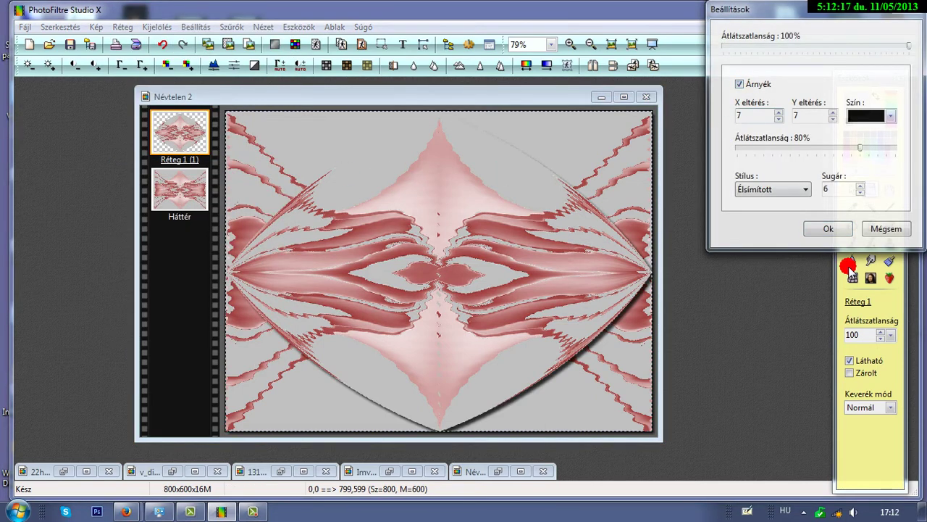
{"action": "left_click", "coordinate": [829, 228]}
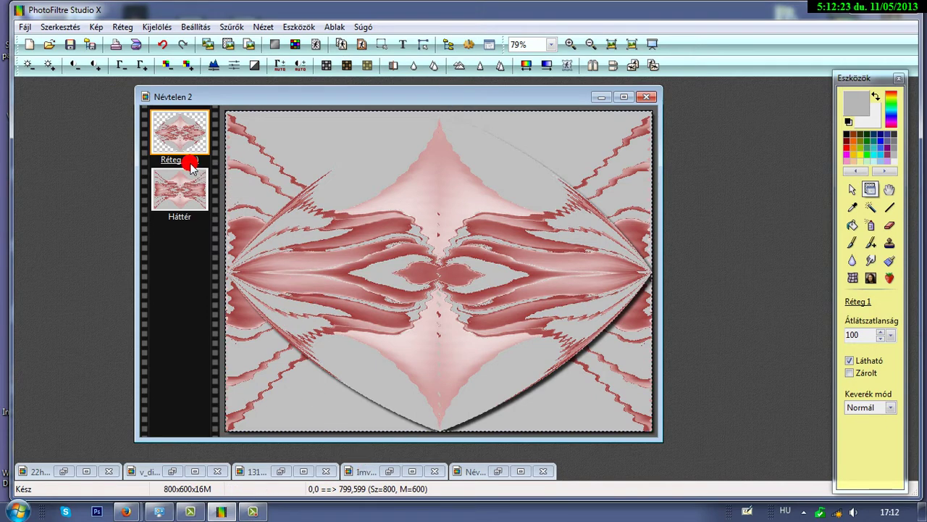
{"action": "double_click", "coordinate": [178, 137]}
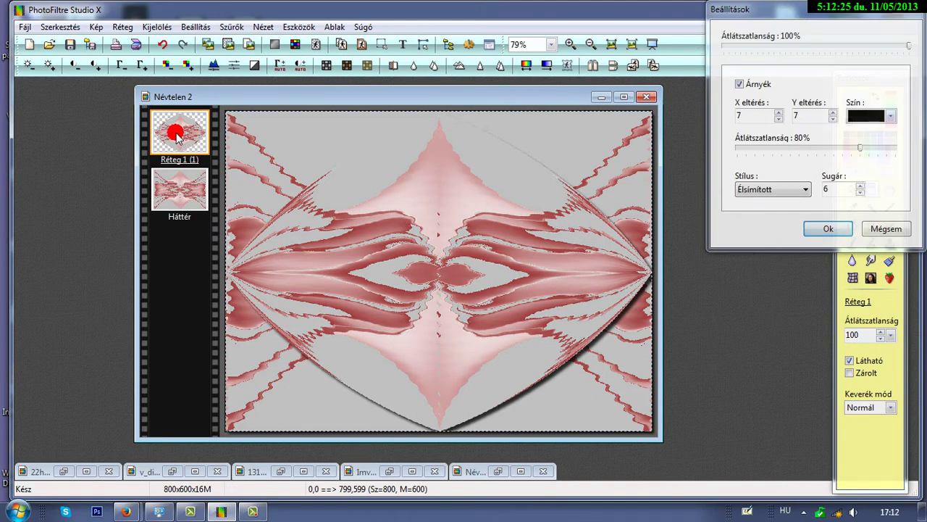
{"action": "key", "text": "Return"}
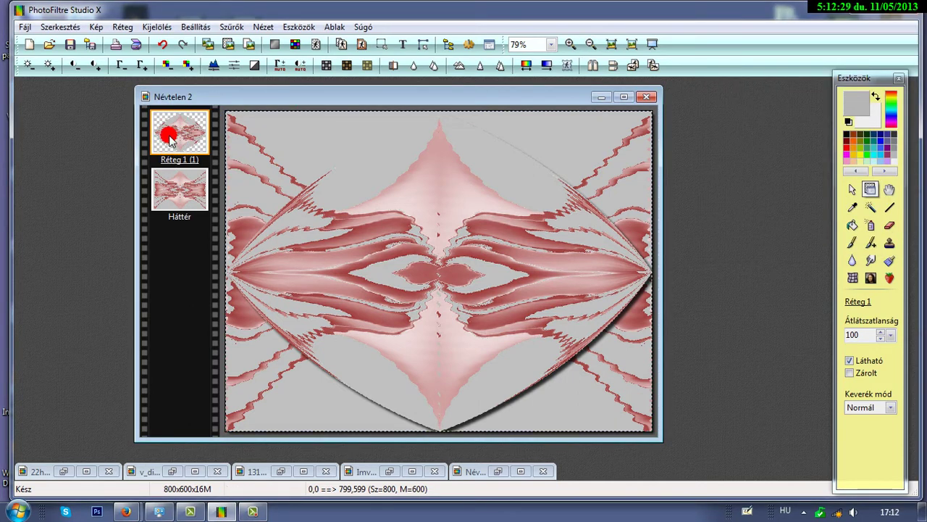
Step: Apply the Flaming Pear Flood filter to the distorted layer with Altitude set to 59
{"action": "left_click", "coordinate": [231, 27]}
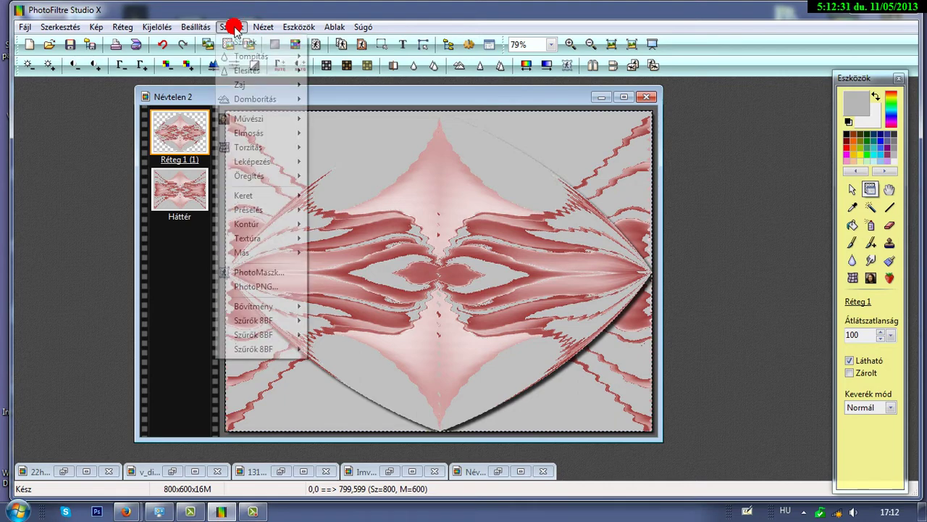
{"action": "left_click", "coordinate": [253, 319]}
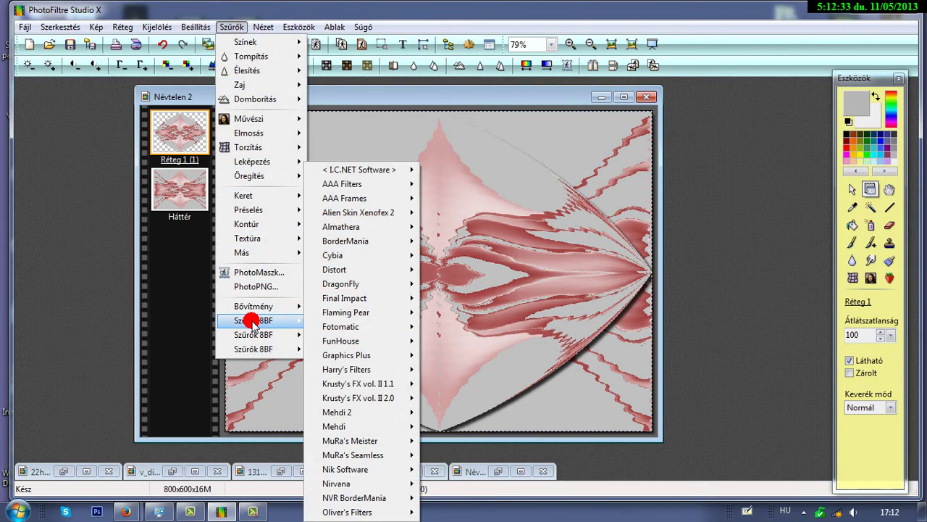
{"action": "left_click", "coordinate": [328, 313]}
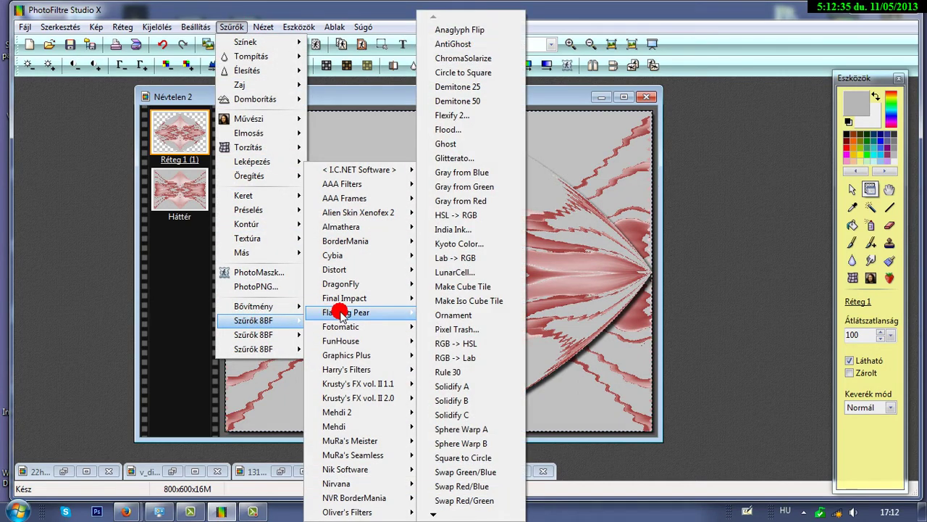
{"action": "left_click", "coordinate": [481, 129]}
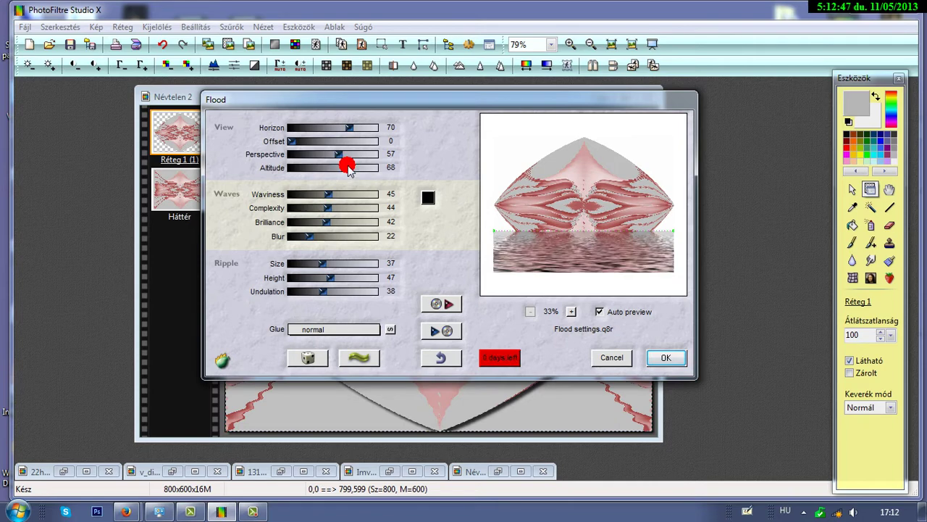
{"action": "left_click_drag", "start_coordinate": [351, 166], "coordinate": [329, 170]}
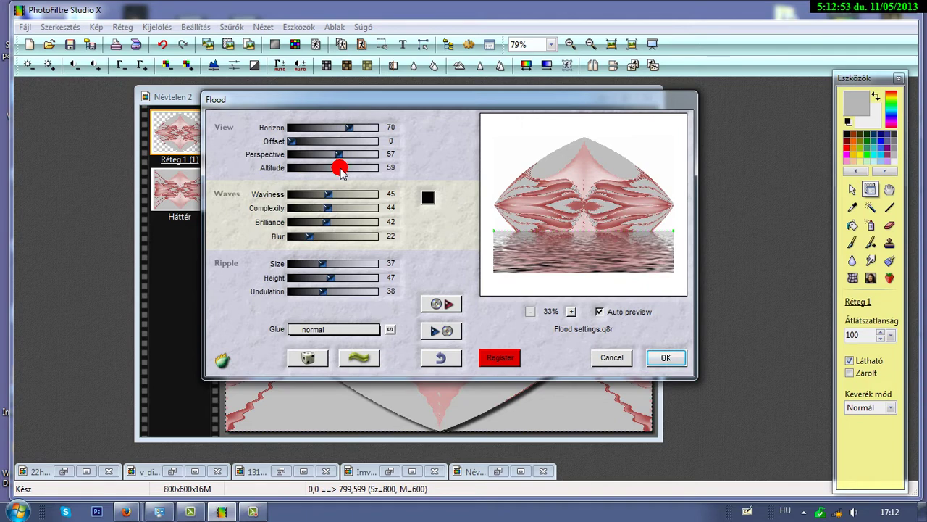
{"action": "left_click", "coordinate": [297, 140]}
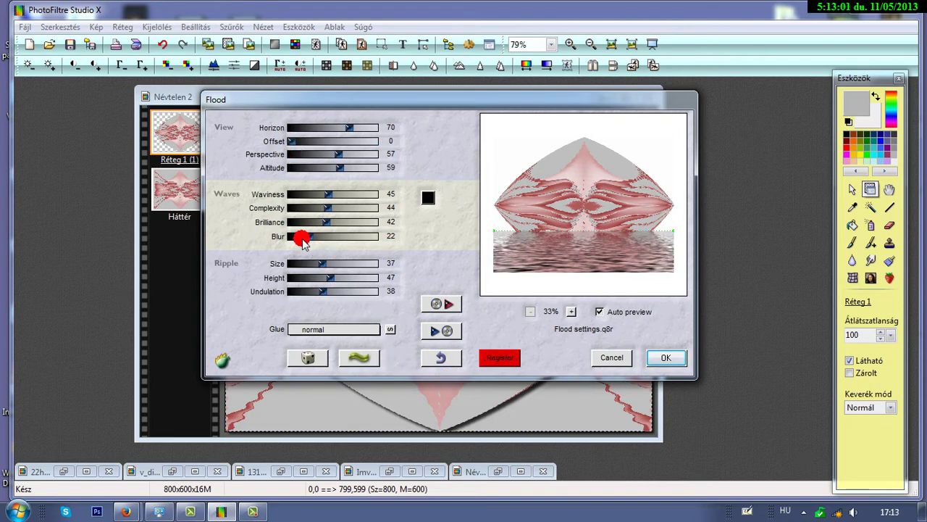
{"action": "left_click", "coordinate": [665, 358]}
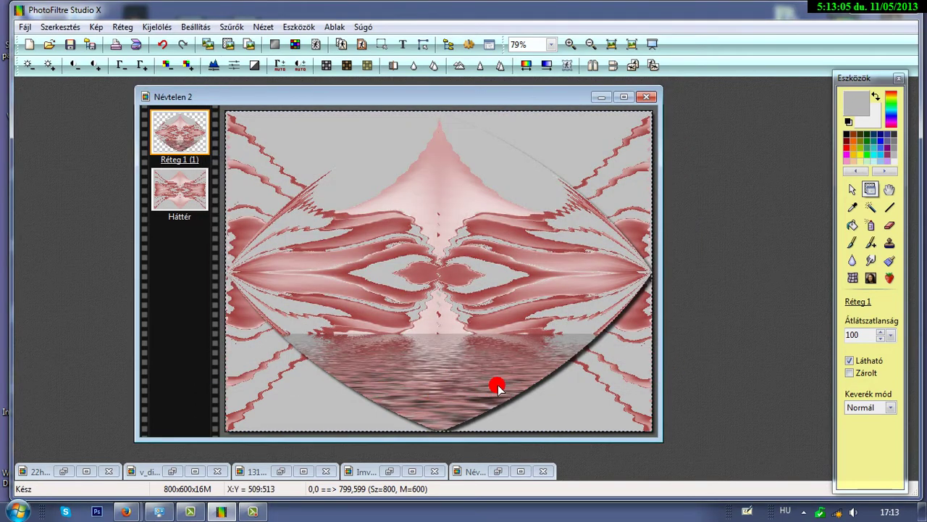
Step: Shift the mirrored image in the workspace and restore the minimised 22h.png image beside it
{"action": "left_click_drag", "start_coordinate": [414, 96], "coordinate": [447, 96]}
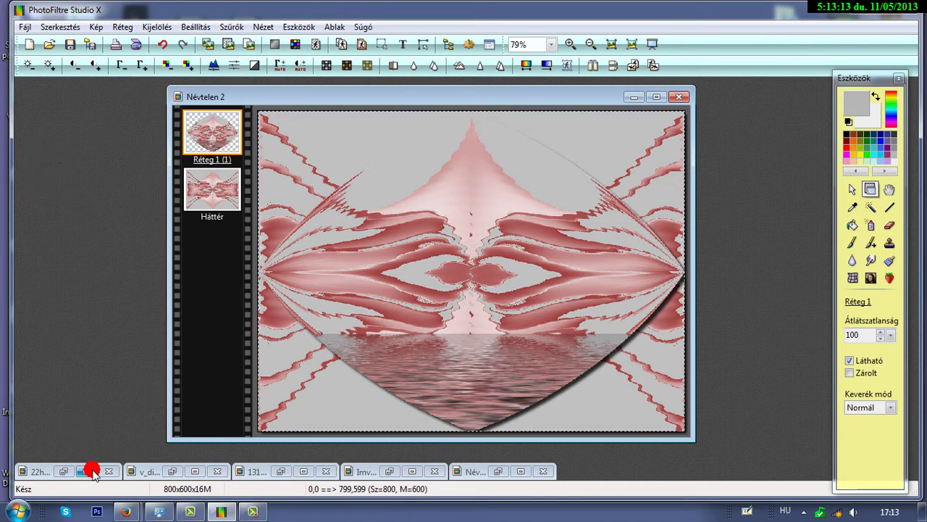
{"action": "left_click", "coordinate": [62, 471]}
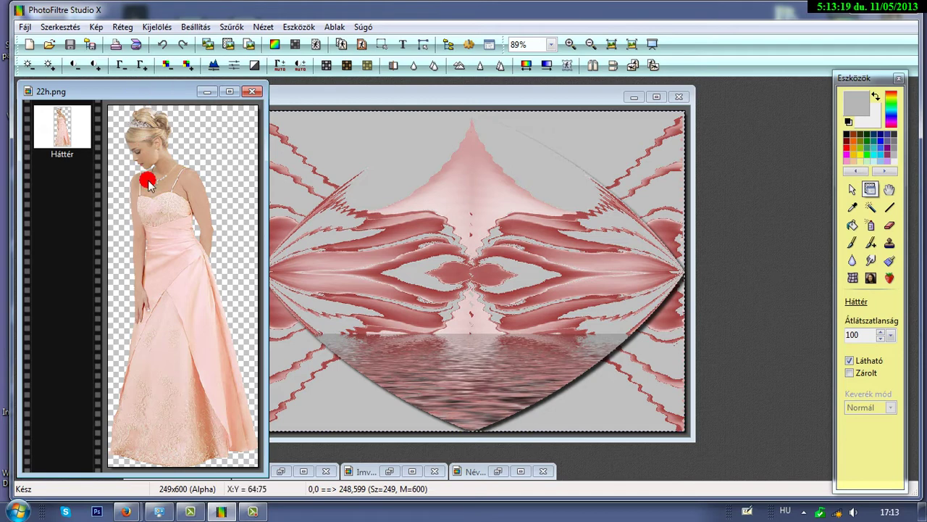
{"action": "left_click", "coordinate": [279, 97]}
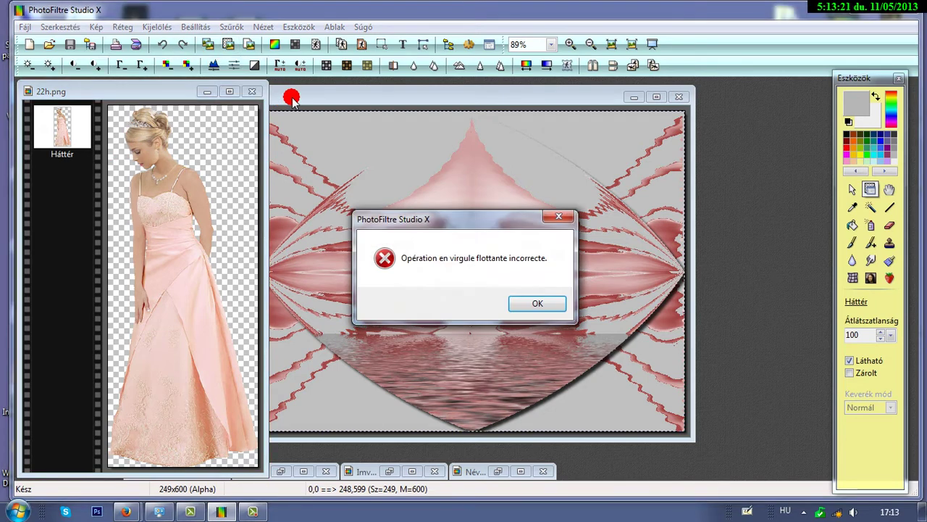
{"action": "left_click", "coordinate": [543, 302]}
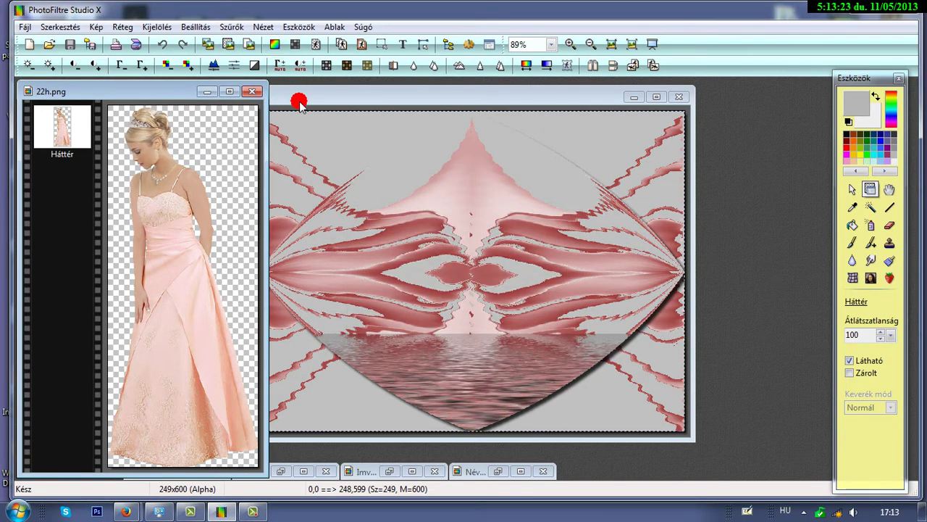
Step: Paste the wave graphic from the clipboard into the mirrored image as a new layer and move it completely off the canvas
{"action": "left_click", "coordinate": [294, 94]}
{"action": "left_click", "coordinate": [229, 45]}
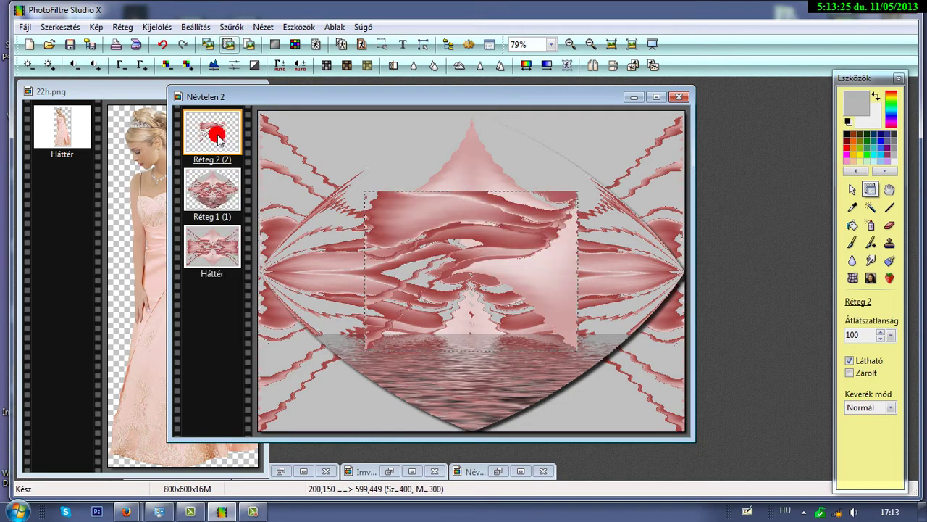
{"action": "left_click_drag", "start_coordinate": [468, 227], "coordinate": [1, 371]}
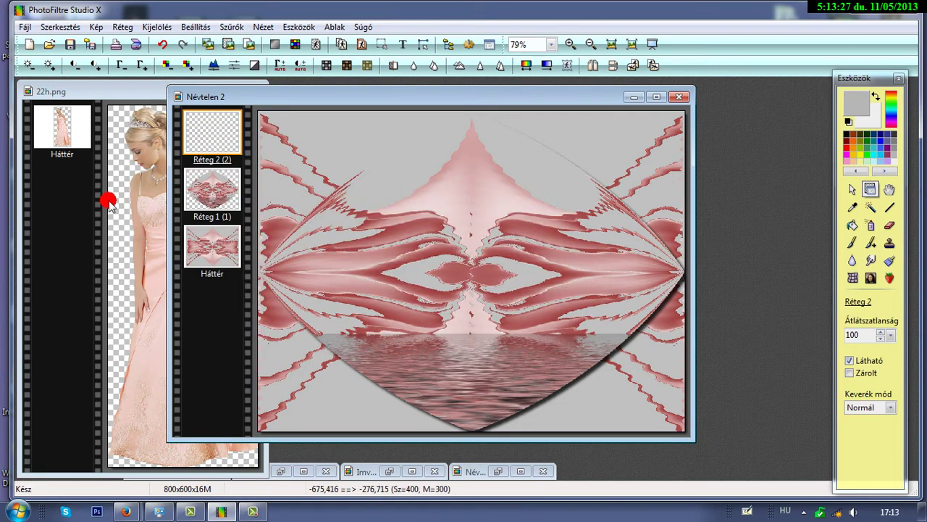
Step: Copy the woman in the pink dress from 22h.png and paste her into the mirrored image as a new layer
{"action": "left_click", "coordinate": [109, 203]}
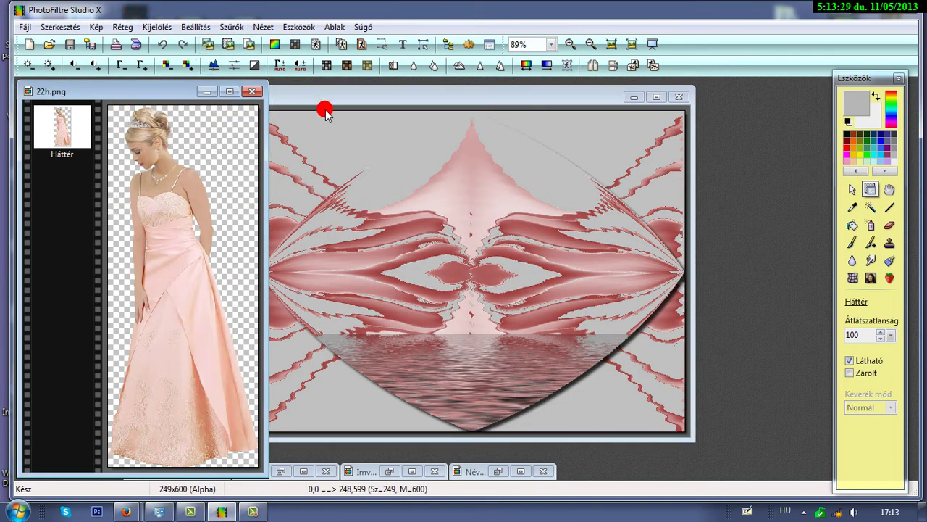
{"action": "left_click_drag", "start_coordinate": [161, 89], "coordinate": [139, 91]}
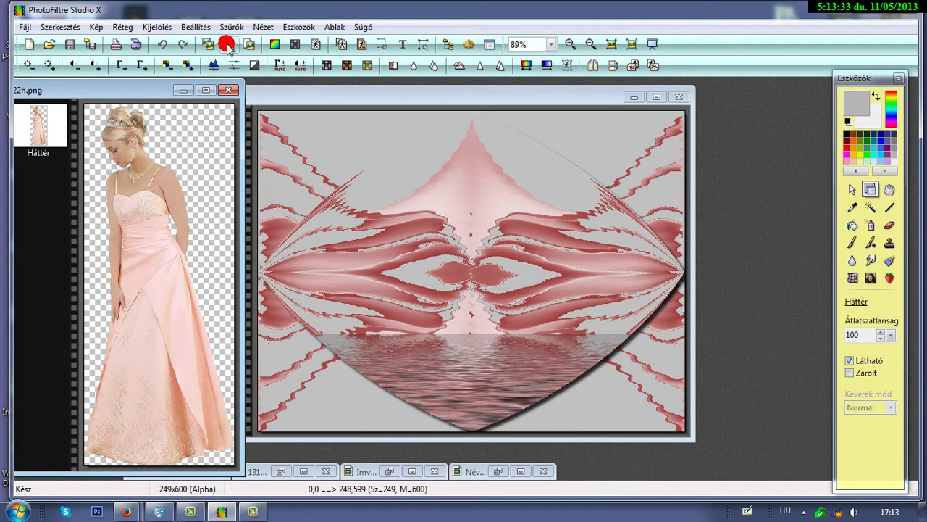
{"action": "left_click", "coordinate": [299, 98]}
{"action": "left_click", "coordinate": [229, 46]}
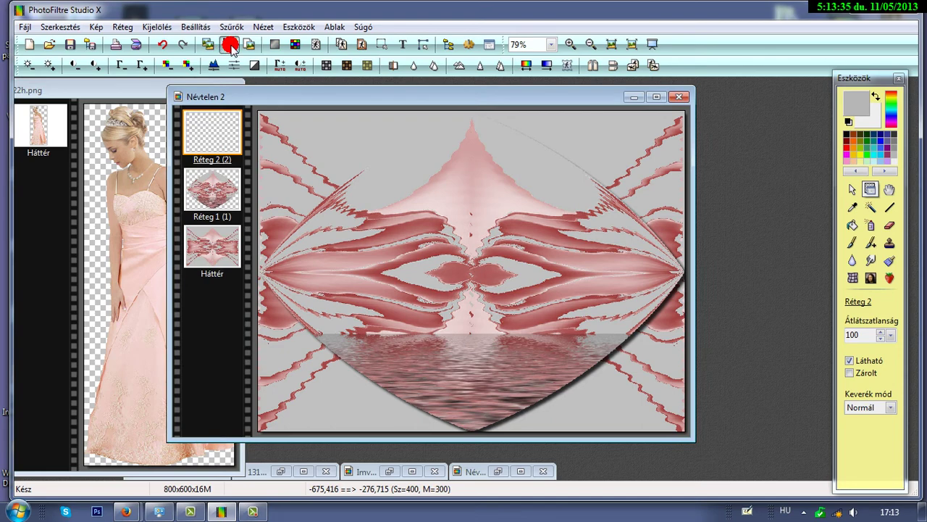
Step: Place the woman on the left part of the canvas at about X 54, Y -6 and flip her horizontally
{"action": "left_click_drag", "start_coordinate": [483, 286], "coordinate": [364, 284]}
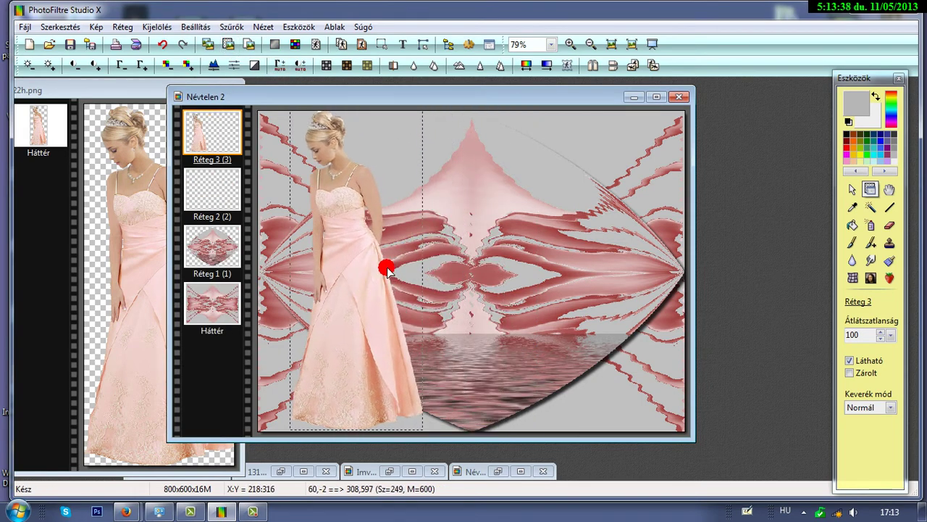
{"action": "left_click", "coordinate": [593, 65]}
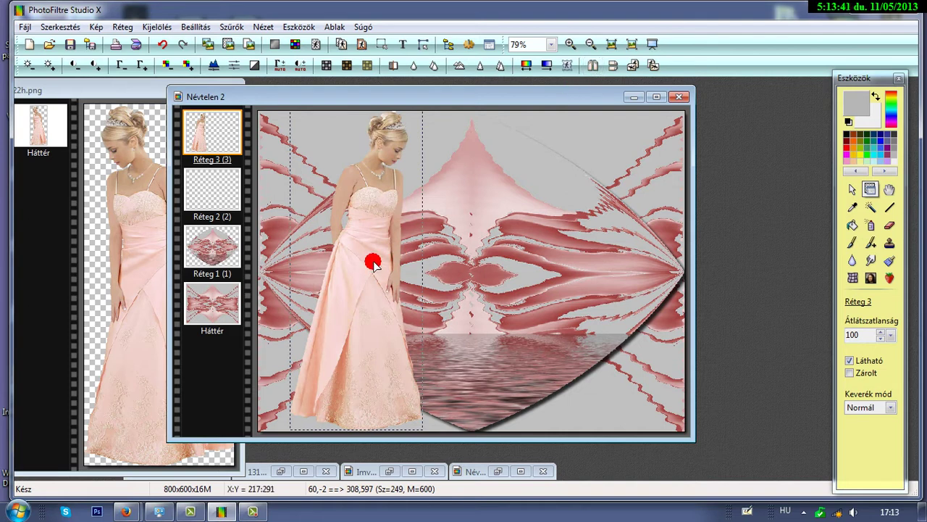
{"action": "left_click_drag", "start_coordinate": [375, 271], "coordinate": [371, 267]}
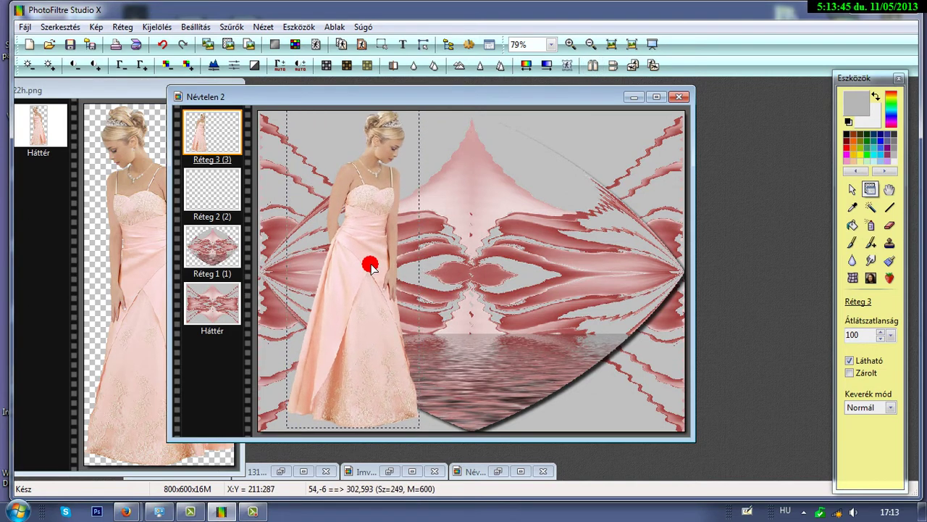
Step: Minimise the 22h.png image and move the composite image to the left of the workspace
{"action": "left_click", "coordinate": [129, 93]}
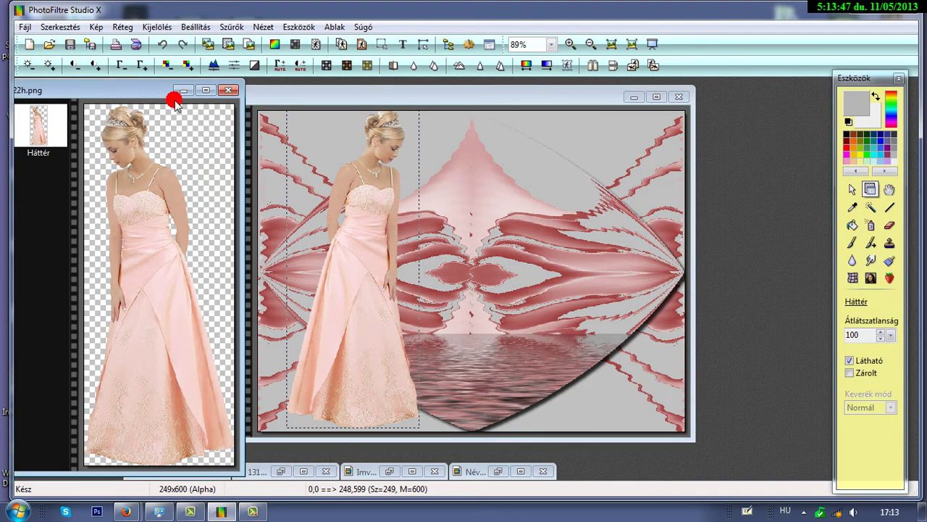
{"action": "left_click", "coordinate": [180, 89]}
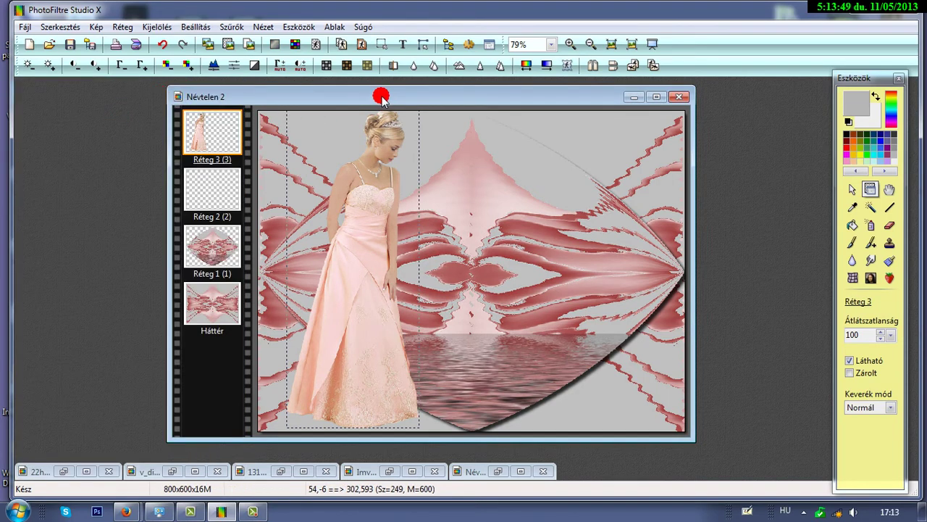
{"action": "left_click_drag", "start_coordinate": [382, 98], "coordinate": [248, 93]}
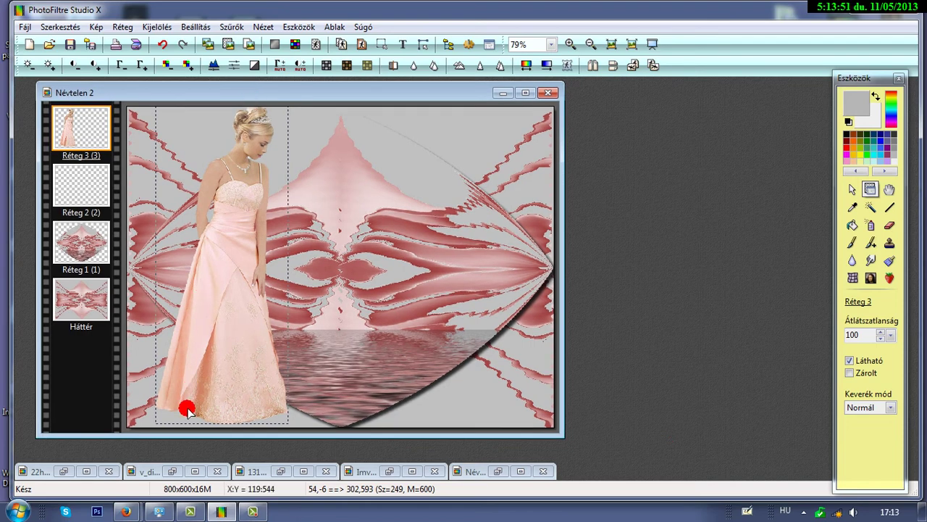
Step: Copy the flower-and-hearts ornament from v_diszek_232.png and paste it into the composite as a new layer
{"action": "left_click", "coordinate": [168, 472]}
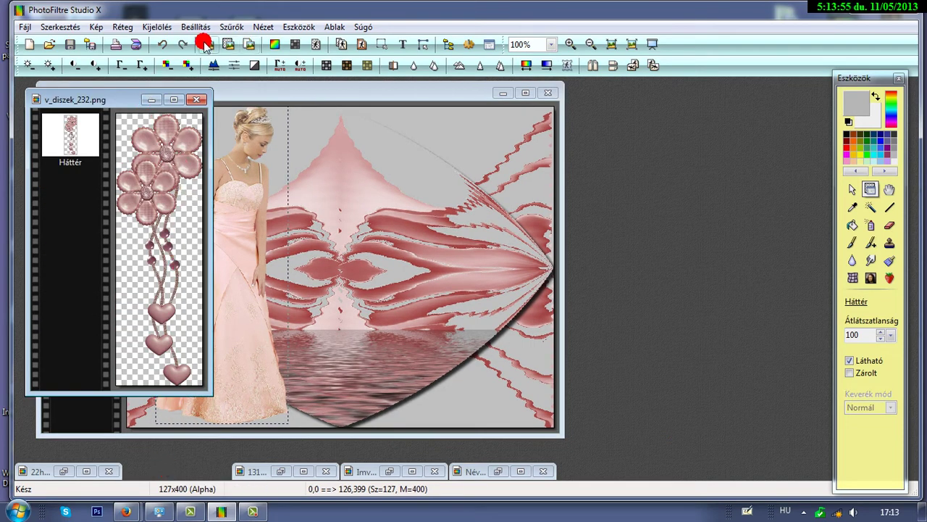
{"action": "left_click", "coordinate": [377, 90]}
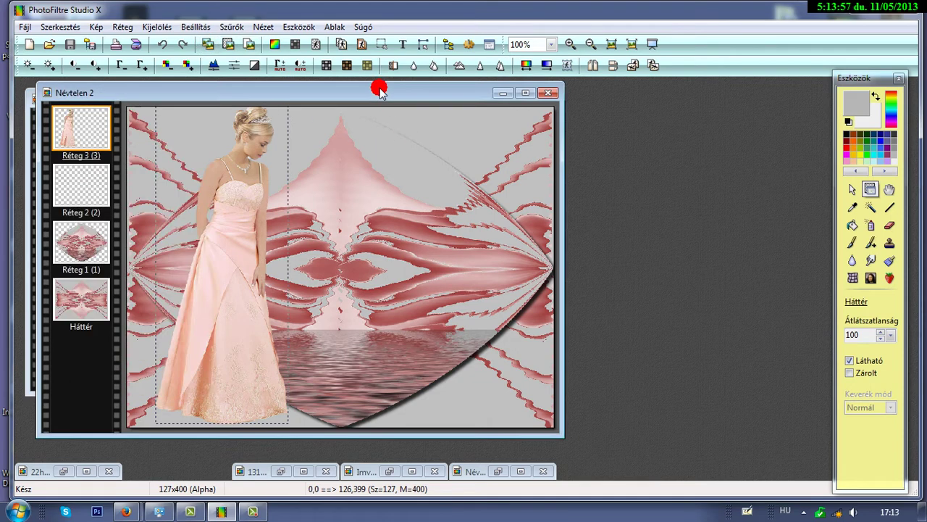
{"action": "left_click", "coordinate": [228, 48]}
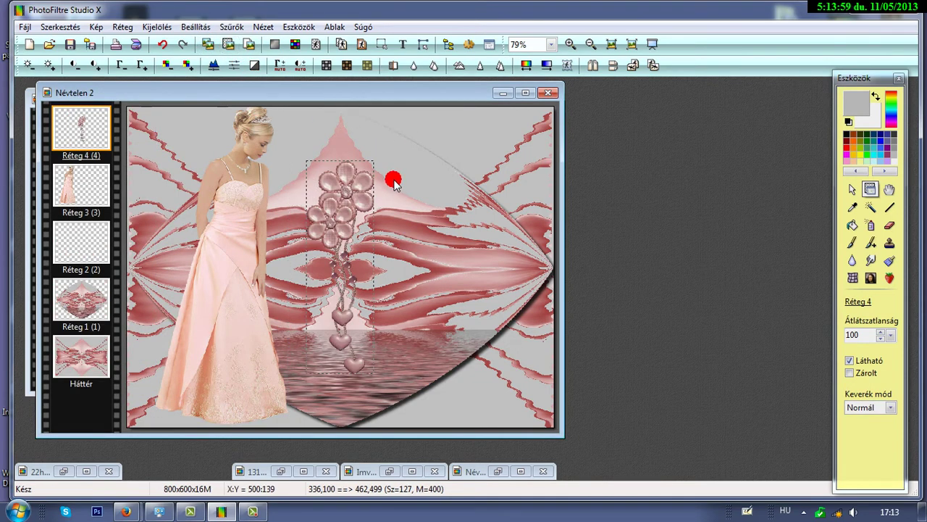
Step: Place the flower ornament along the right edge of the canvas at about X 674, Y 197 and flip it horizontally
{"action": "left_click_drag", "start_coordinate": [342, 182], "coordinate": [517, 244]}
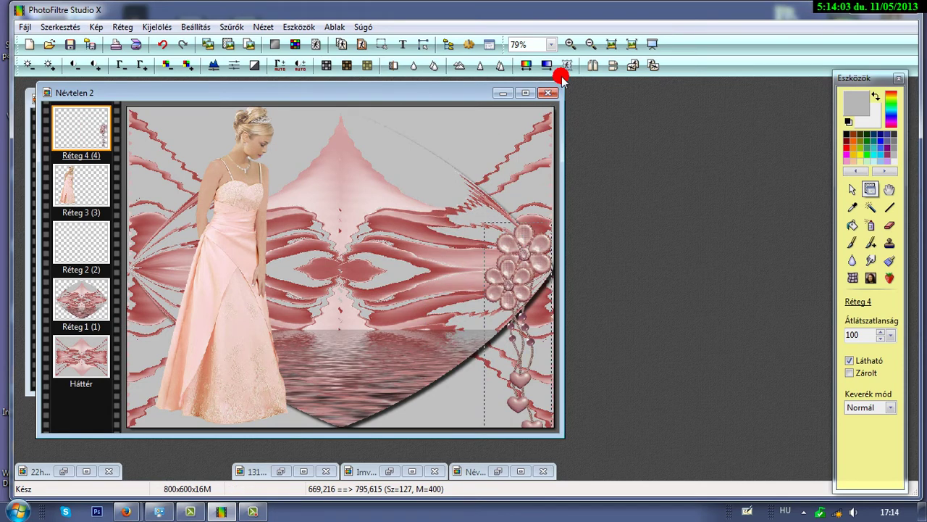
{"action": "left_click", "coordinate": [591, 65]}
{"action": "mouse_move", "coordinate": [517, 263]}
{"action": "left_mouse_down"}
{"action": "mouse_move", "coordinate": [503, 253]}
{"action": "mouse_move", "coordinate": [523, 255]}
{"action": "left_mouse_up"}
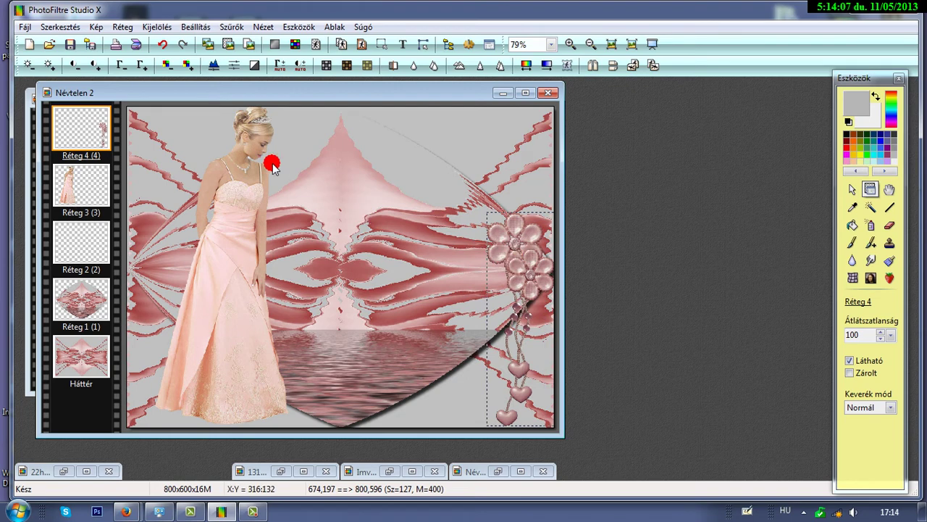
Step: Give the woman's layer a black drop shadow with X and Y offsets 7, 80% opacity, Élsimított style and radius 6
{"action": "left_click", "coordinate": [218, 203]}
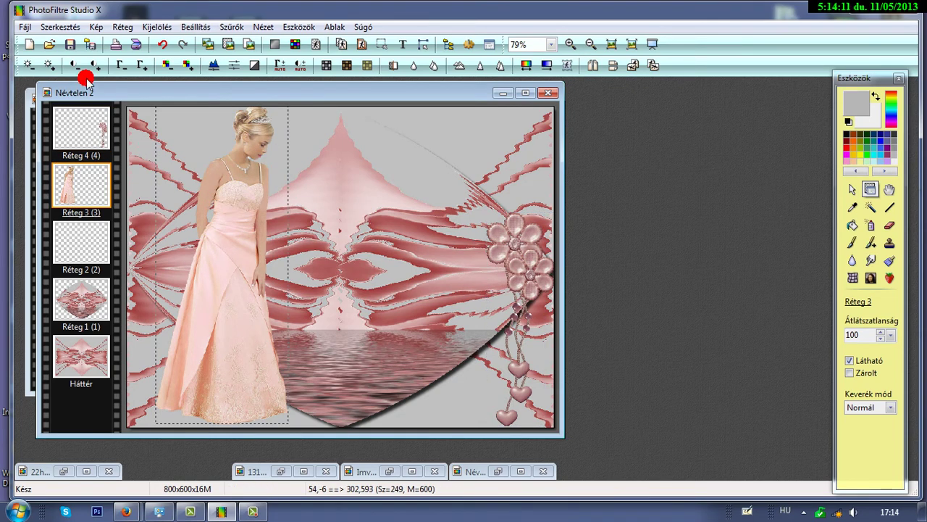
{"action": "left_click", "coordinate": [122, 27]}
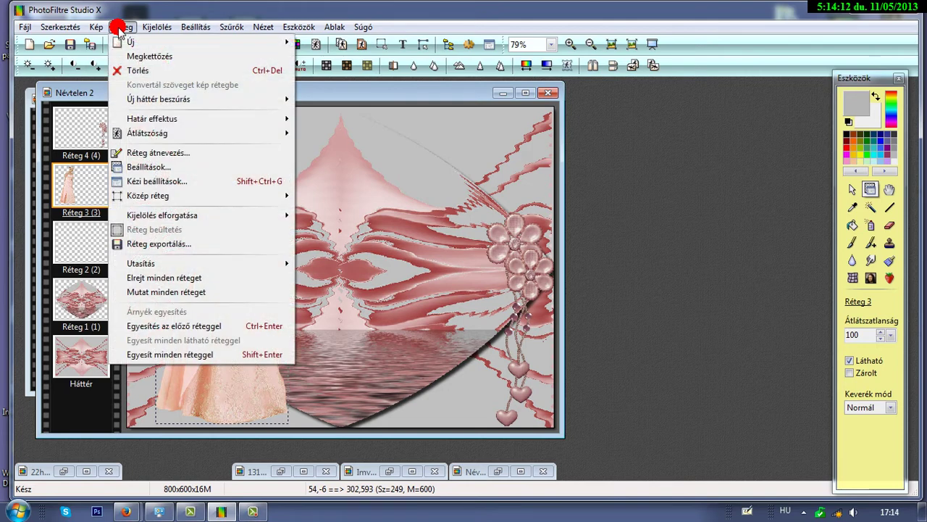
{"action": "left_click", "coordinate": [130, 167]}
{"action": "left_click", "coordinate": [742, 86]}
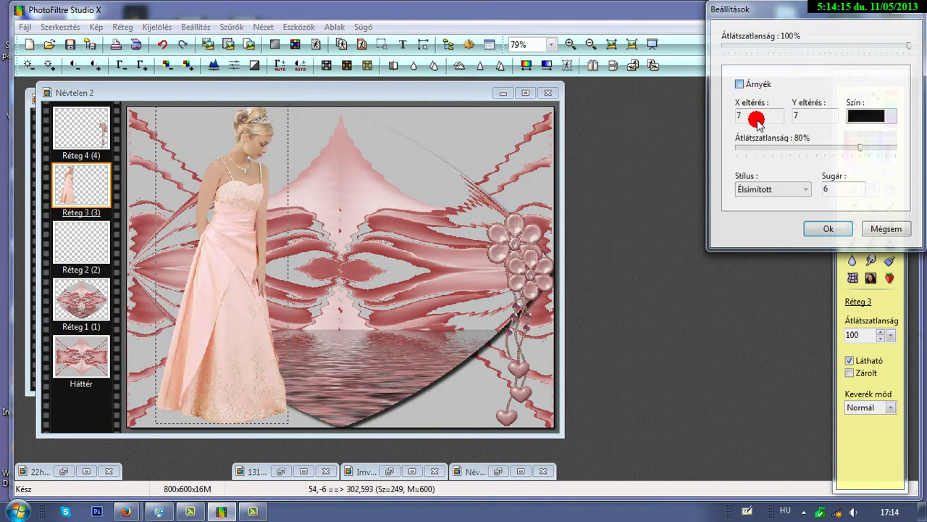
{"action": "left_click", "coordinate": [827, 229]}
Step: Add a black drop shadow to the flower ornament layer with offsets 7 and 7, 80% opacity, Élsimított style and radius 6
{"action": "left_click", "coordinate": [538, 273]}
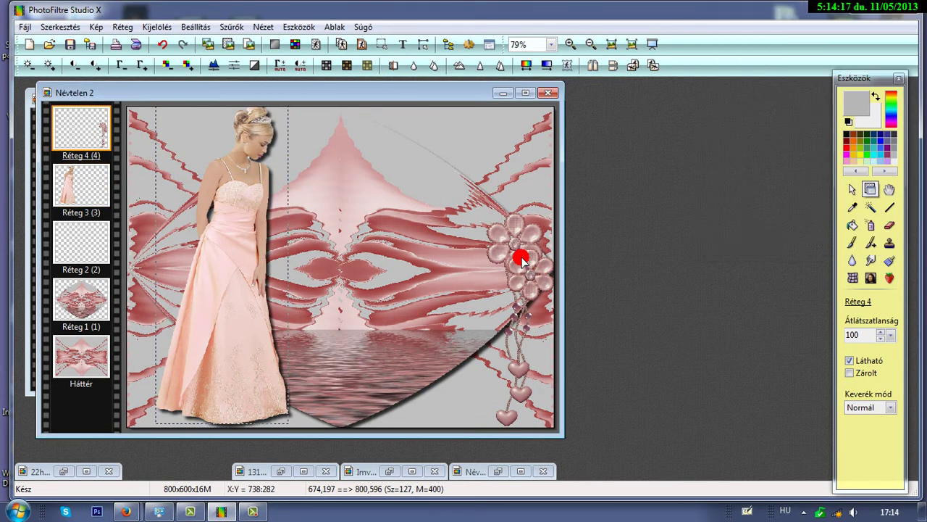
{"action": "left_click", "coordinate": [118, 26]}
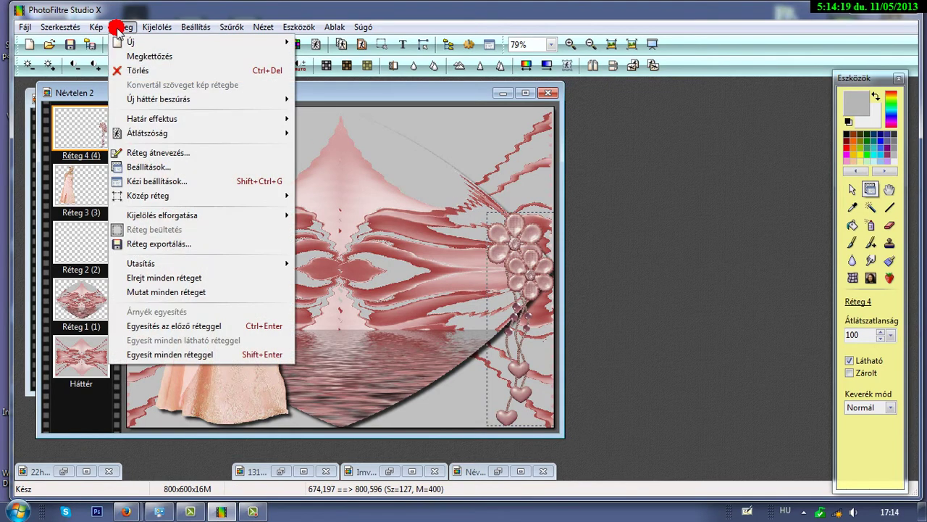
{"action": "left_click", "coordinate": [134, 169]}
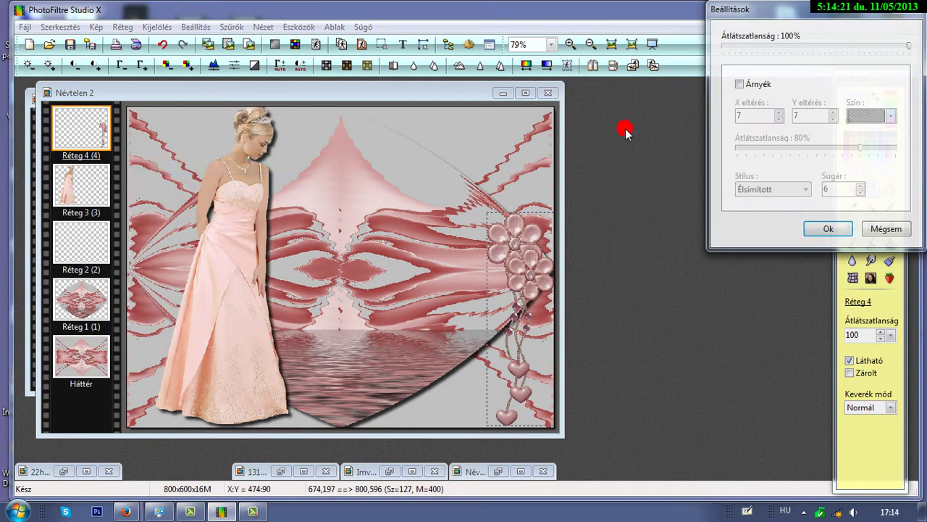
{"action": "left_click", "coordinate": [739, 84]}
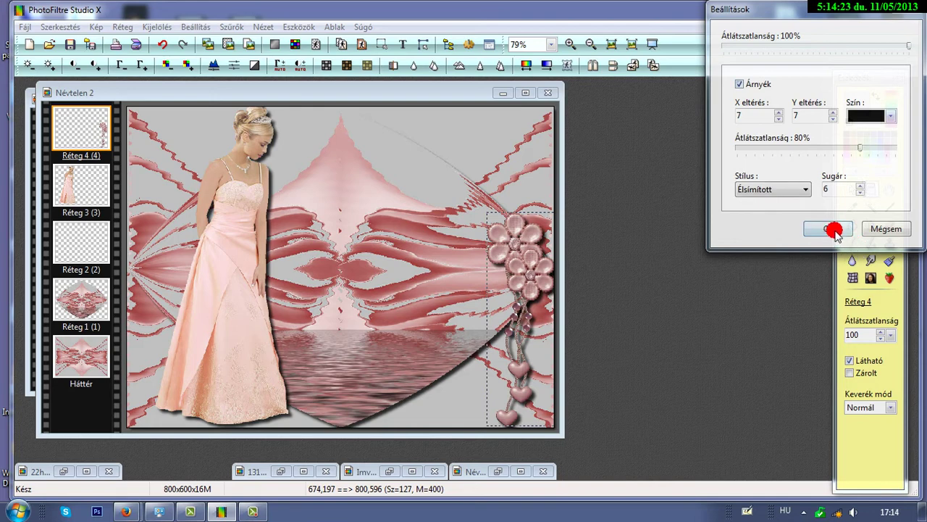
{"action": "left_click", "coordinate": [833, 229]}
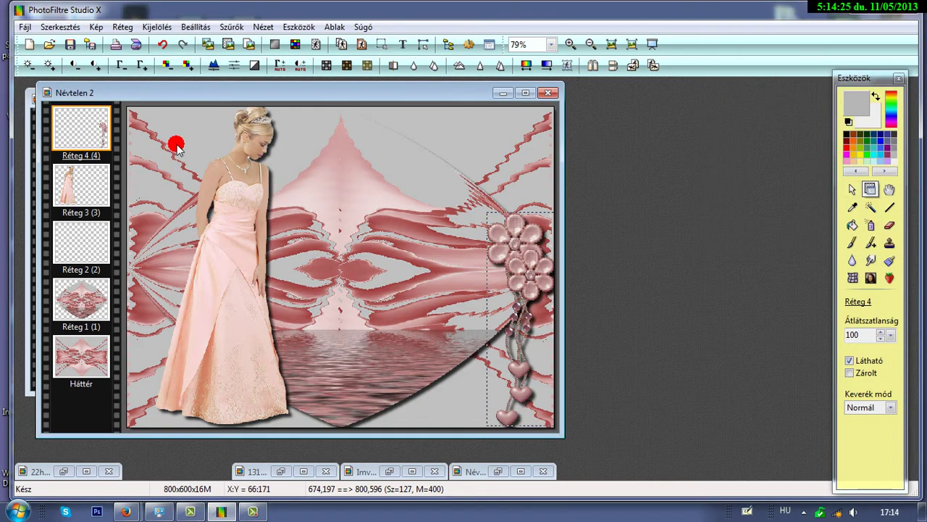
{"action": "left_click_drag", "start_coordinate": [139, 94], "coordinate": [278, 99]}
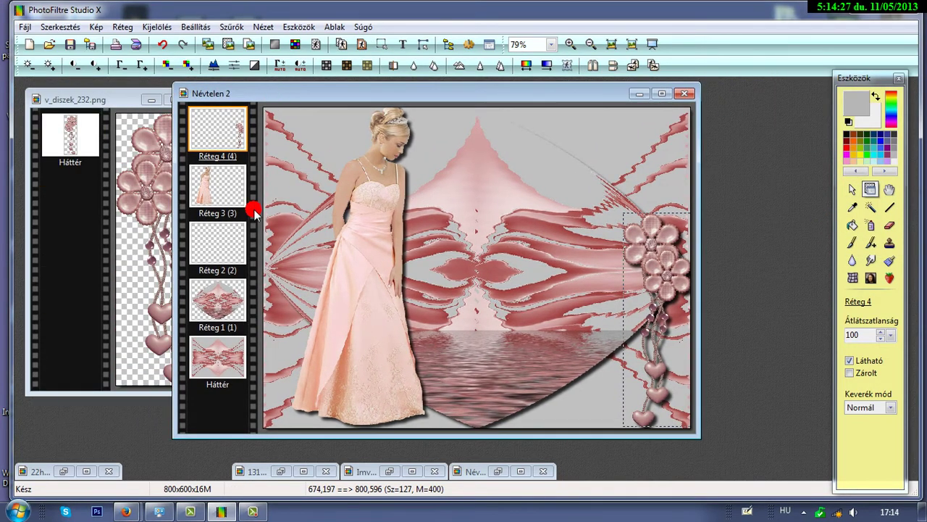
{"action": "double_click", "coordinate": [268, 468]}
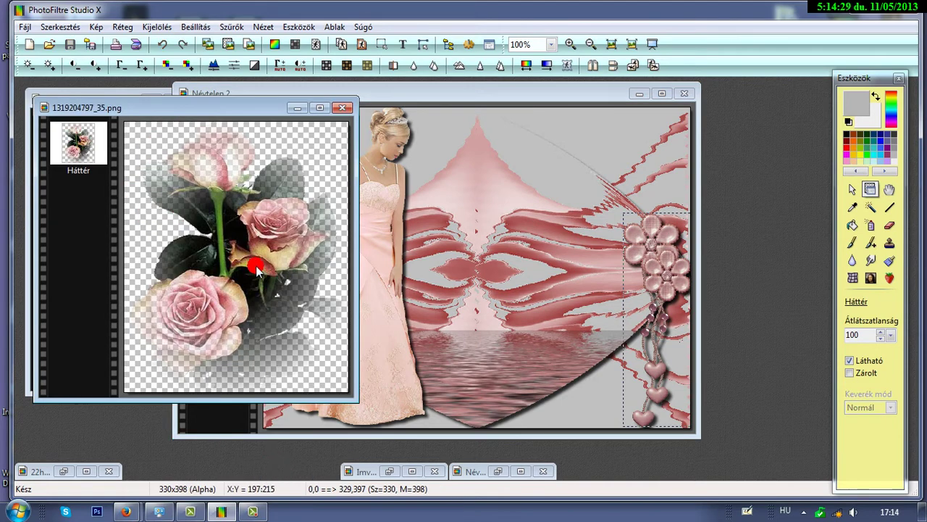
{"action": "left_click", "coordinate": [410, 95]}
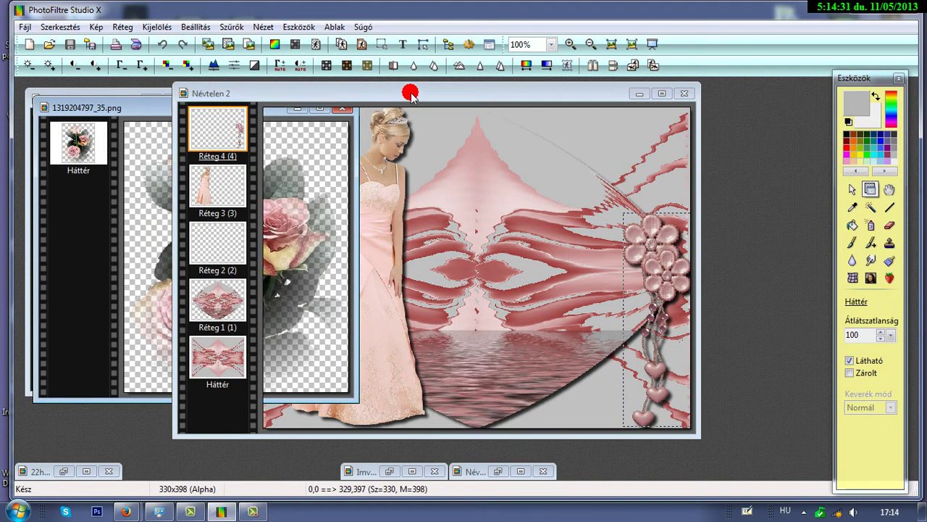
{"action": "left_click_drag", "start_coordinate": [299, 88], "coordinate": [276, 89]}
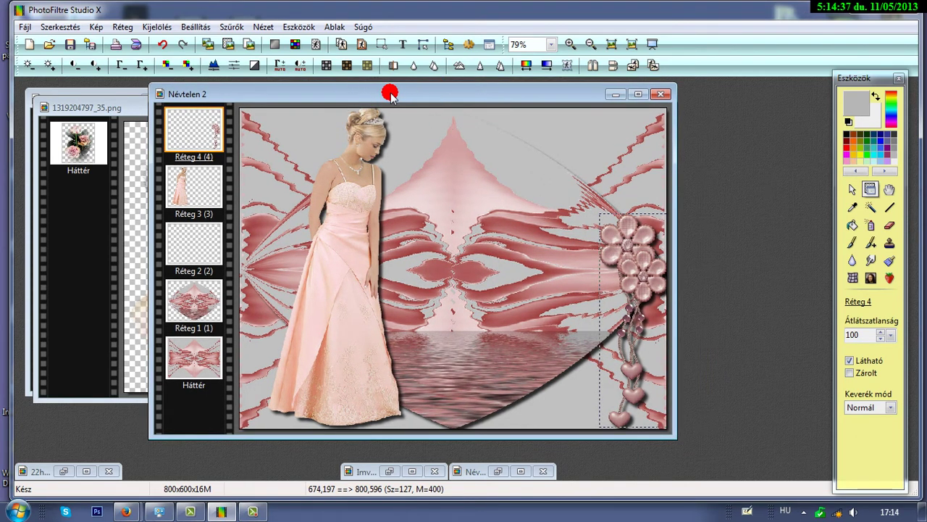
{"action": "left_click_drag", "start_coordinate": [390, 94], "coordinate": [386, 97]}
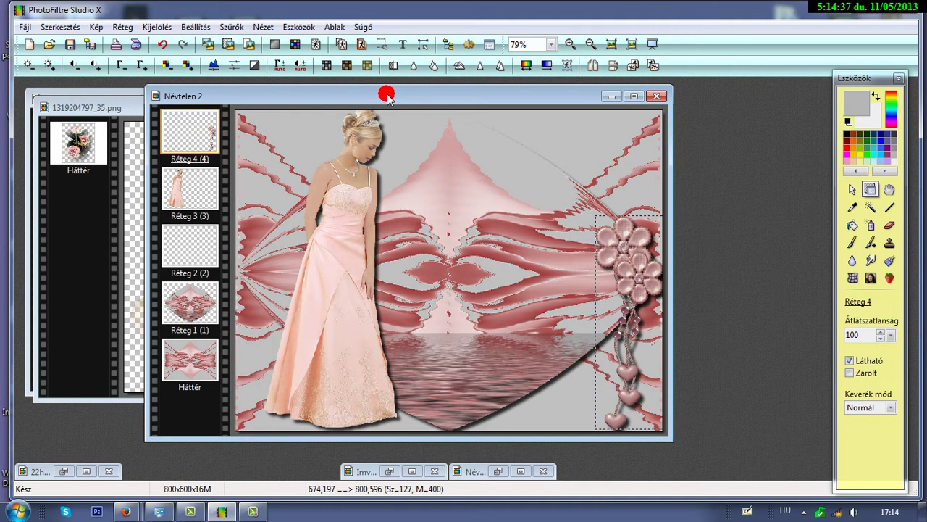
{"action": "left_click", "coordinate": [228, 45]}
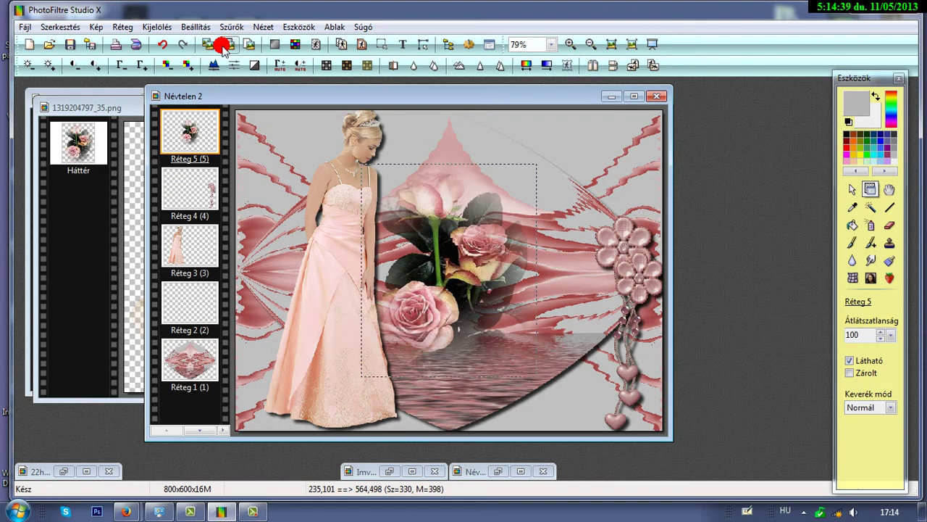
Step: Free-transform the rose layer, scaling it to 71% and rotating it by 100°
{"action": "right_click", "coordinate": [474, 288]}
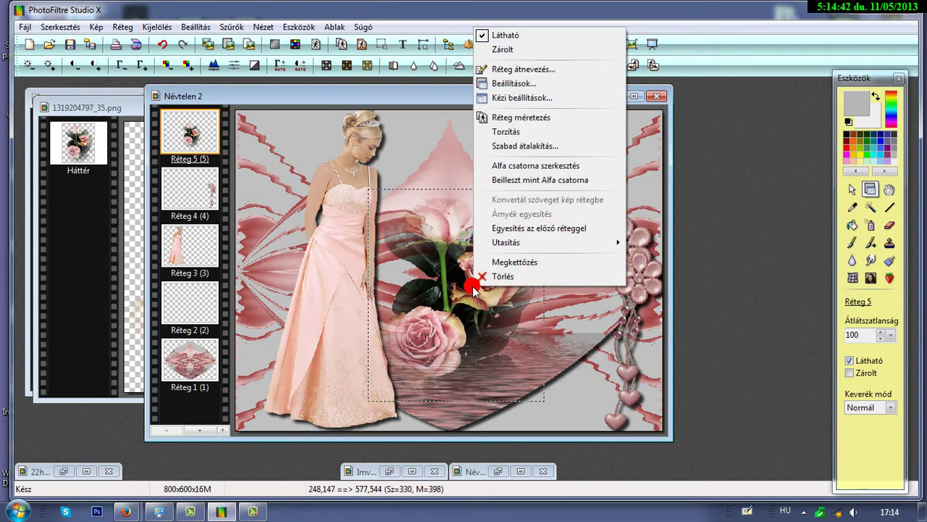
{"action": "left_click", "coordinate": [526, 145]}
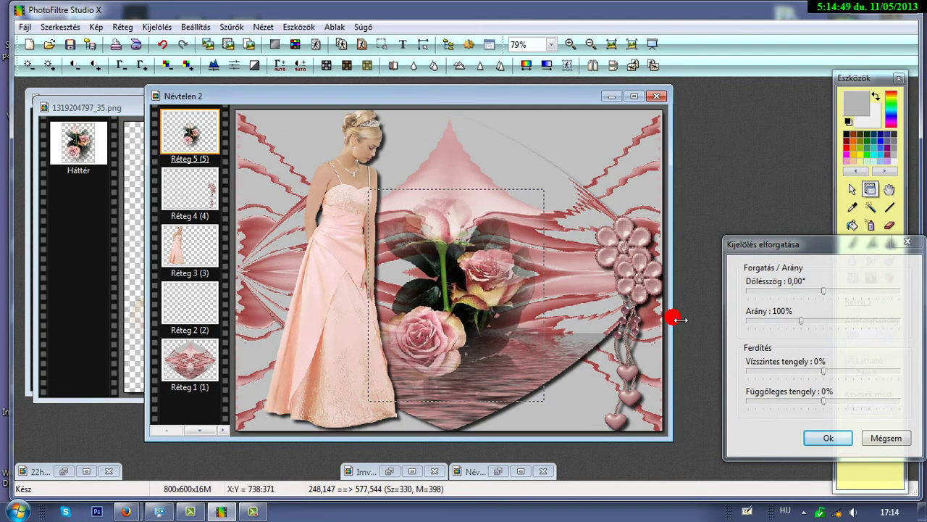
{"action": "left_click_drag", "start_coordinate": [798, 321], "coordinate": [789, 321]}
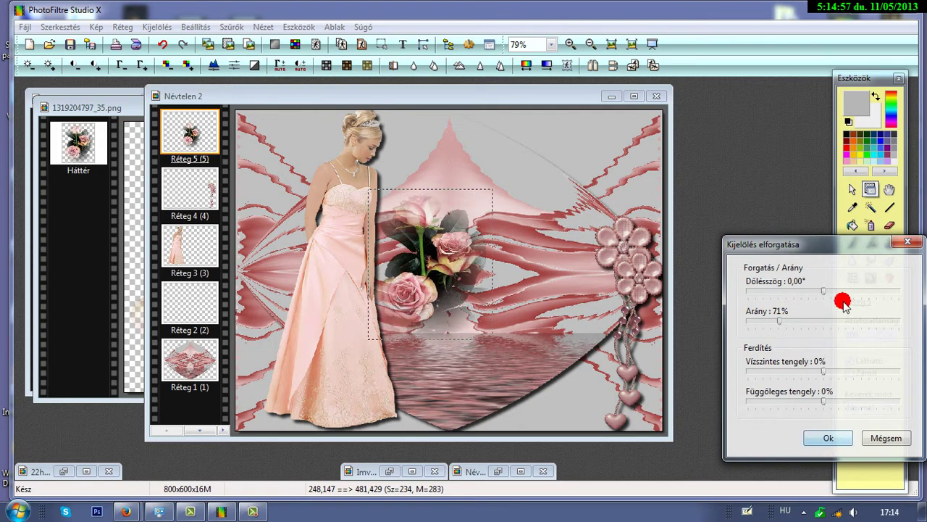
{"action": "left_click_drag", "start_coordinate": [829, 296], "coordinate": [882, 297]}
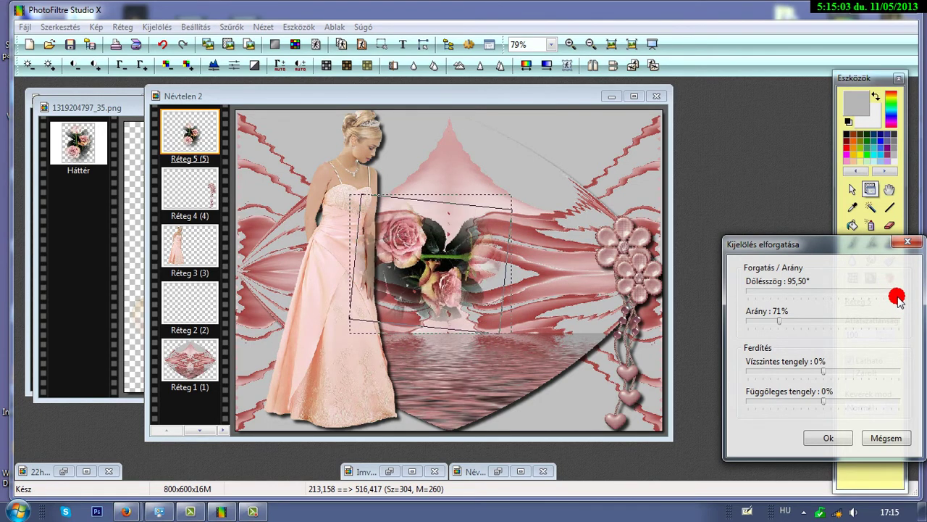
{"action": "left_click_drag", "start_coordinate": [899, 297], "coordinate": [903, 293]}
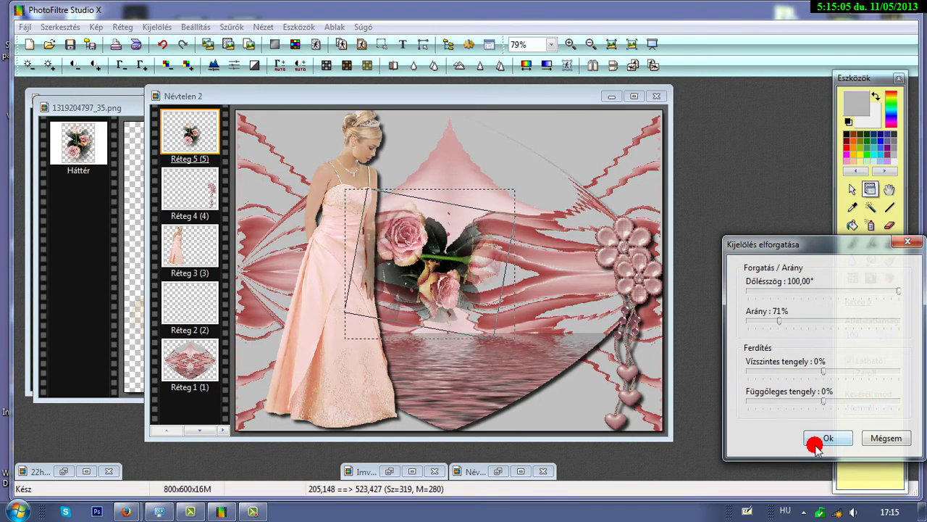
{"action": "left_click", "coordinate": [816, 440]}
Step: Move the roses over the water at about X 276, Y 316 and shift the woman to about X 69, Y -9
{"action": "left_click_drag", "start_coordinate": [427, 268], "coordinate": [463, 389]}
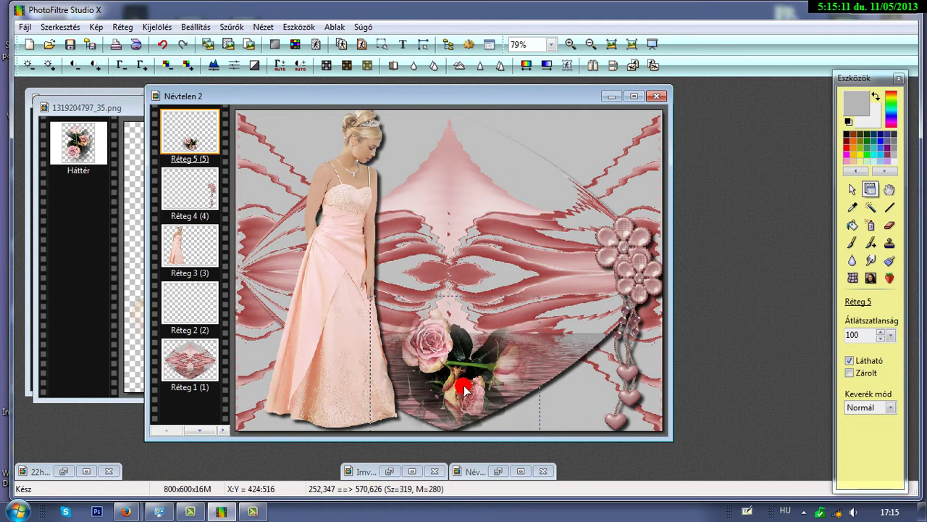
{"action": "left_click_drag", "start_coordinate": [433, 339], "coordinate": [450, 322]}
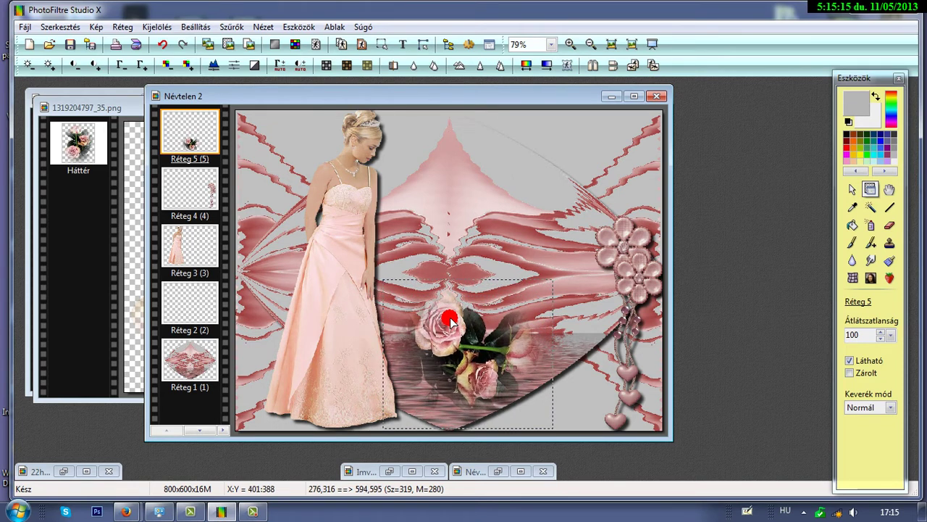
{"action": "left_click_drag", "start_coordinate": [356, 331], "coordinate": [361, 343]}
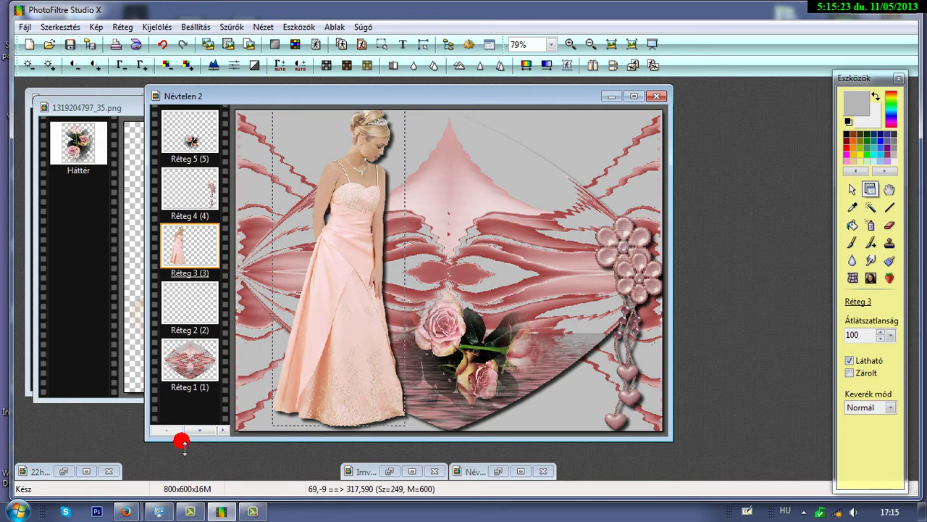
Step: Copy the signature graphic from Imvicus.png and paste it into the composite as a new layer above the woman
{"action": "double_click", "coordinate": [478, 473]}
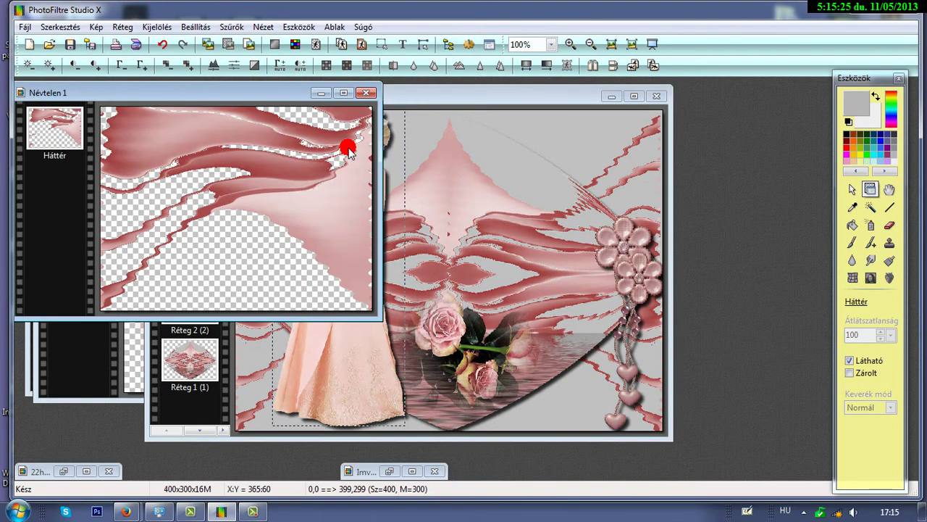
{"action": "left_click", "coordinate": [322, 93]}
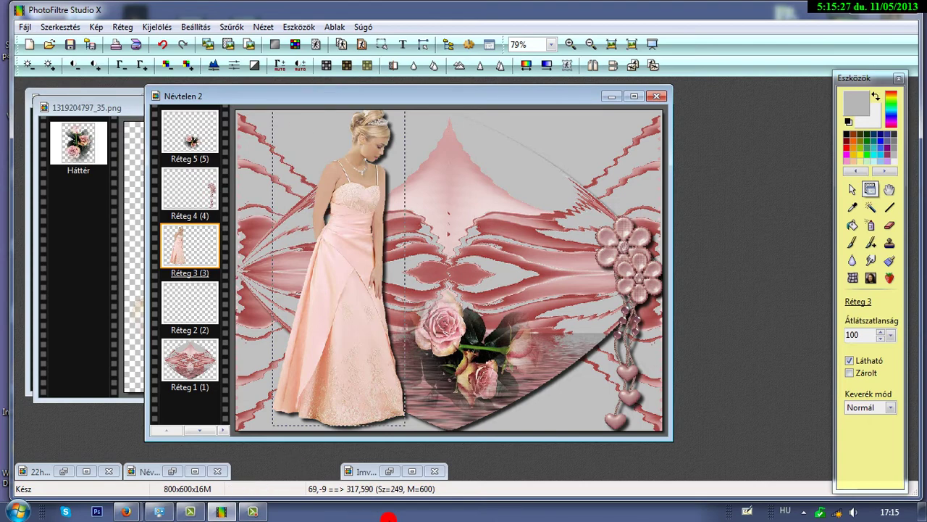
{"action": "left_click", "coordinate": [391, 472]}
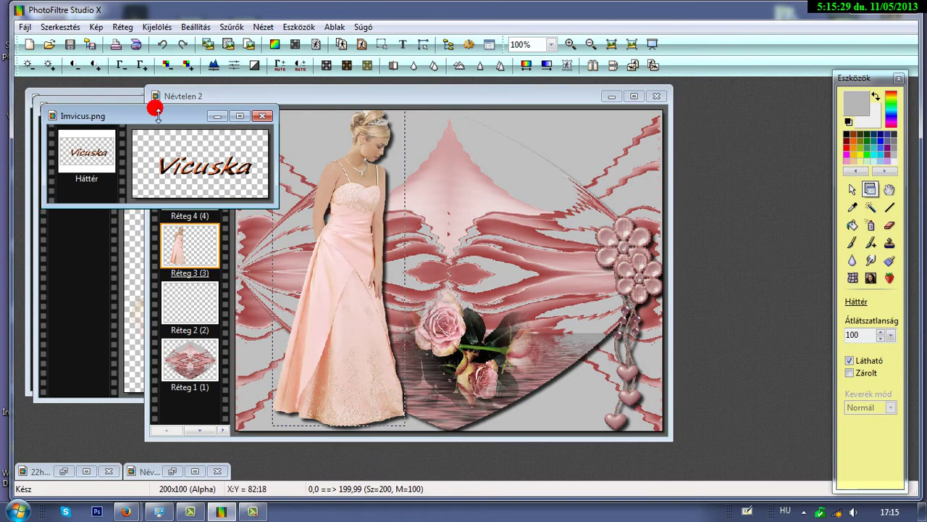
{"action": "left_click", "coordinate": [205, 45]}
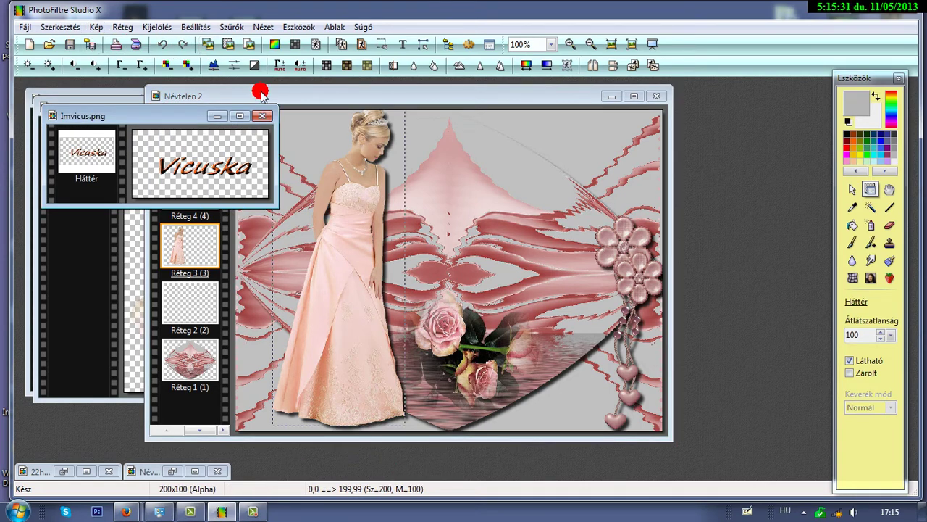
{"action": "left_click", "coordinate": [257, 94]}
{"action": "left_click", "coordinate": [227, 44]}
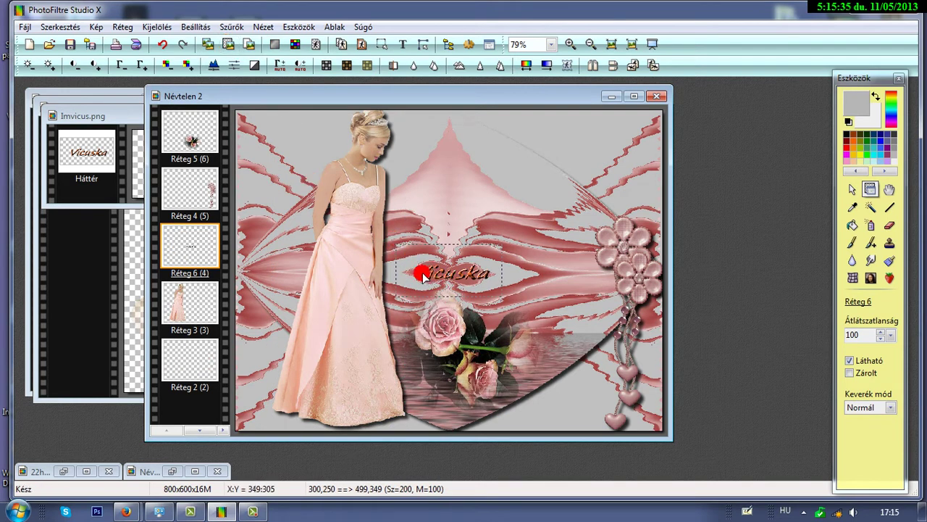
Step: Scale the signature layer to 55% and place it near the composite's lower edge at about X 566, Y 532
{"action": "left_click_drag", "start_coordinate": [422, 277], "coordinate": [531, 410]}
{"action": "right_click", "coordinate": [531, 410]}
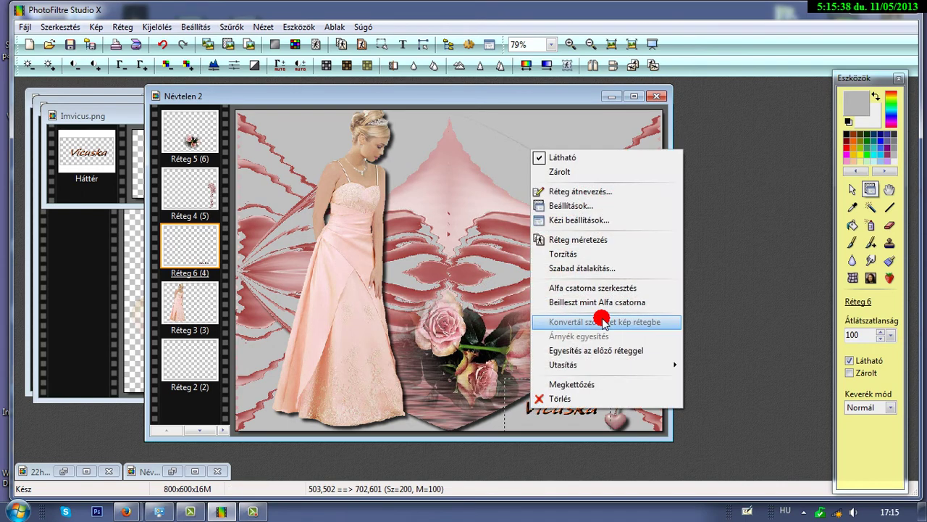
{"action": "left_click", "coordinate": [597, 265]}
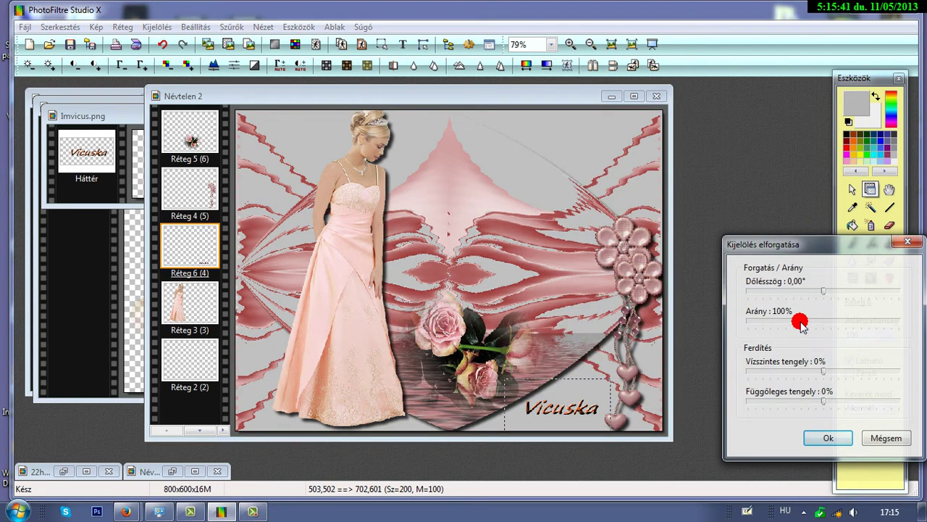
{"action": "left_click_drag", "start_coordinate": [801, 321], "coordinate": [775, 323]}
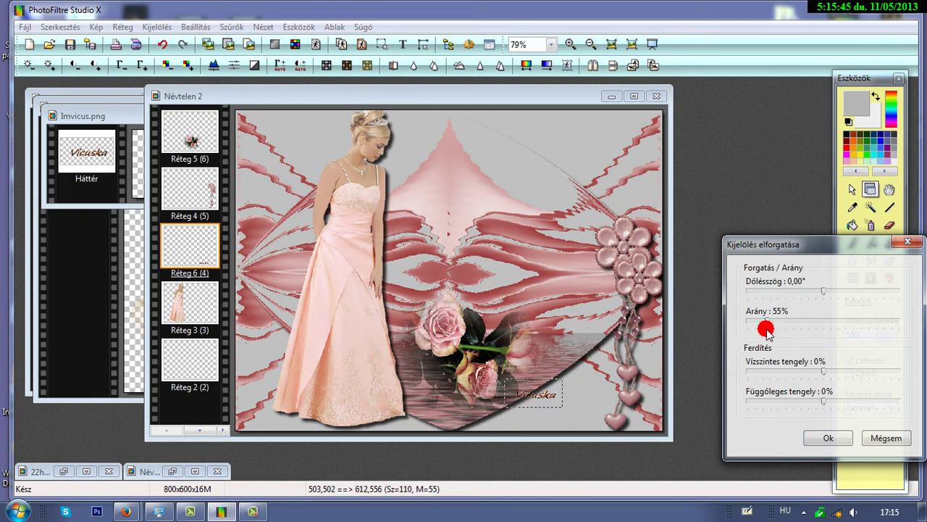
{"action": "left_click", "coordinate": [824, 437]}
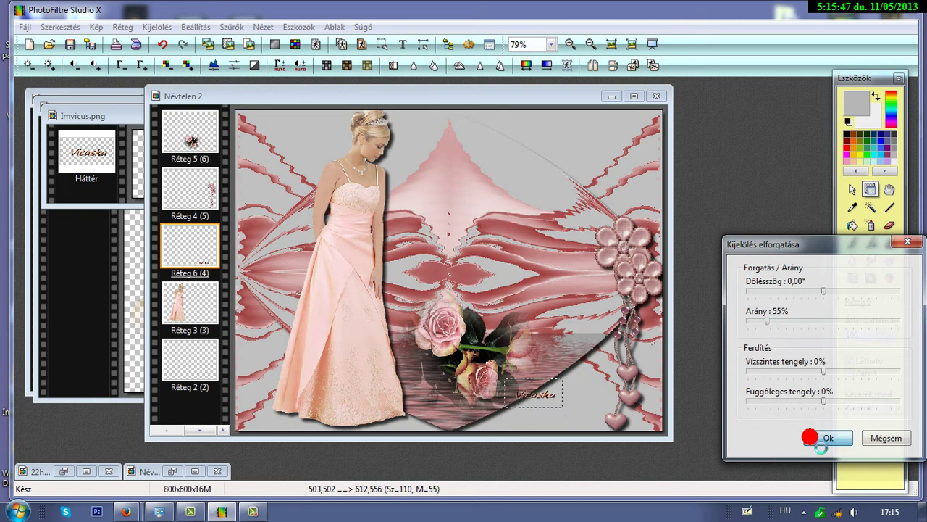
{"action": "left_click_drag", "start_coordinate": [556, 395], "coordinate": [580, 413]}
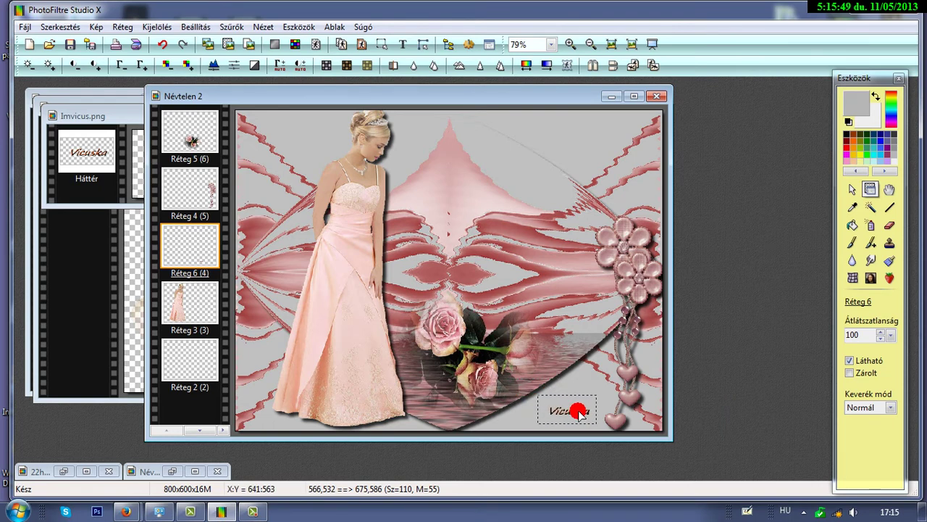
Step: Select the background layer and merge all layers of the composite
{"action": "left_click", "coordinate": [601, 383]}
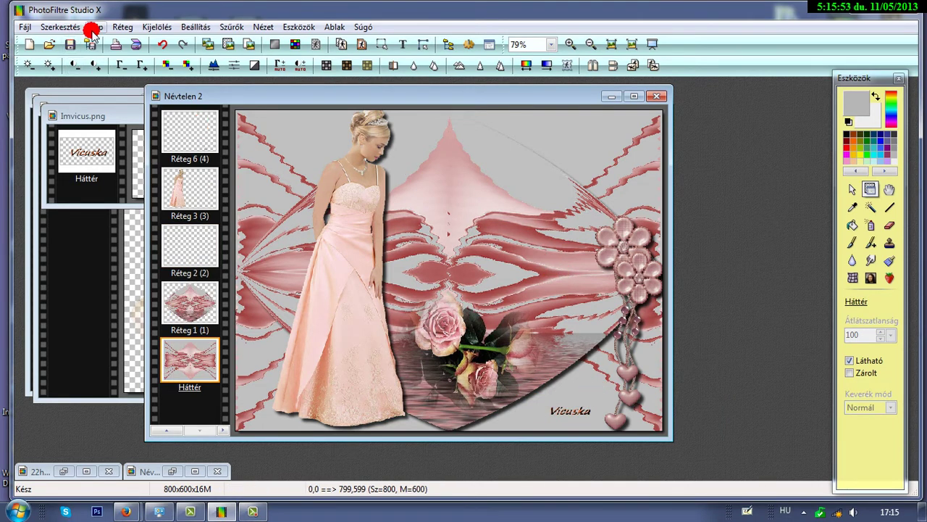
{"action": "left_click", "coordinate": [122, 27]}
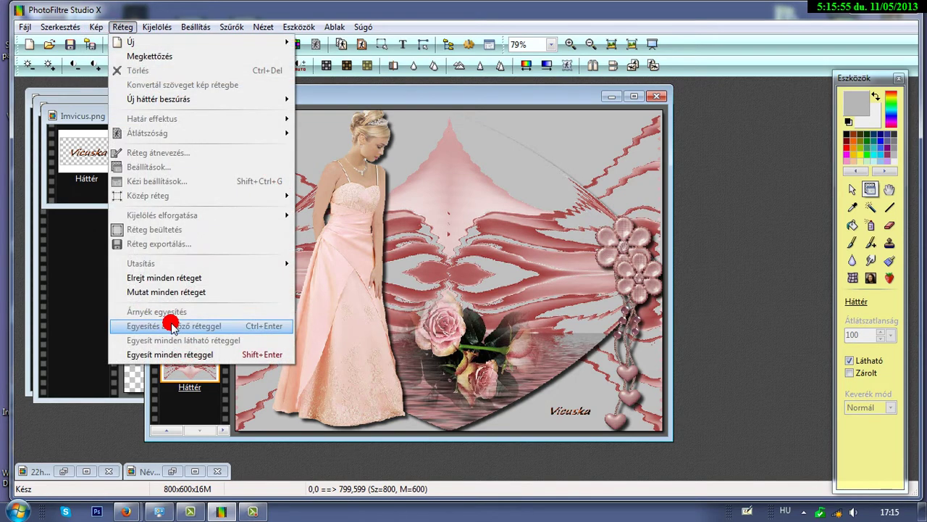
{"action": "left_click", "coordinate": [174, 353]}
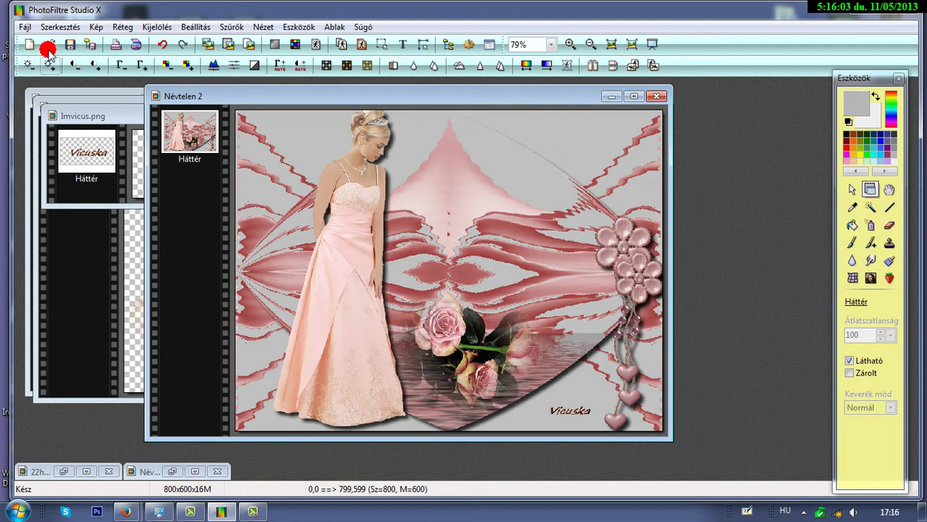
Step: Add a dark red outer frame 2 pixels wide around the composite
{"action": "left_click", "coordinate": [96, 27]}
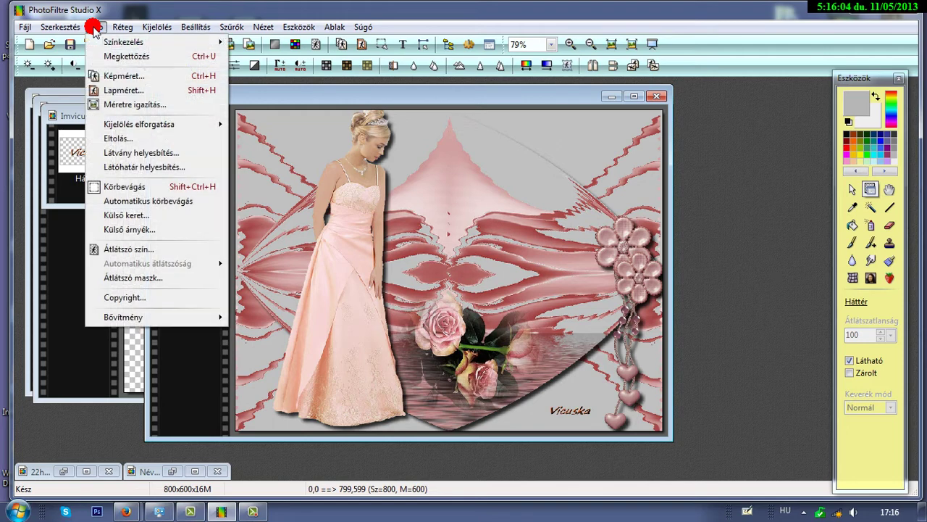
{"action": "left_click", "coordinate": [137, 216]}
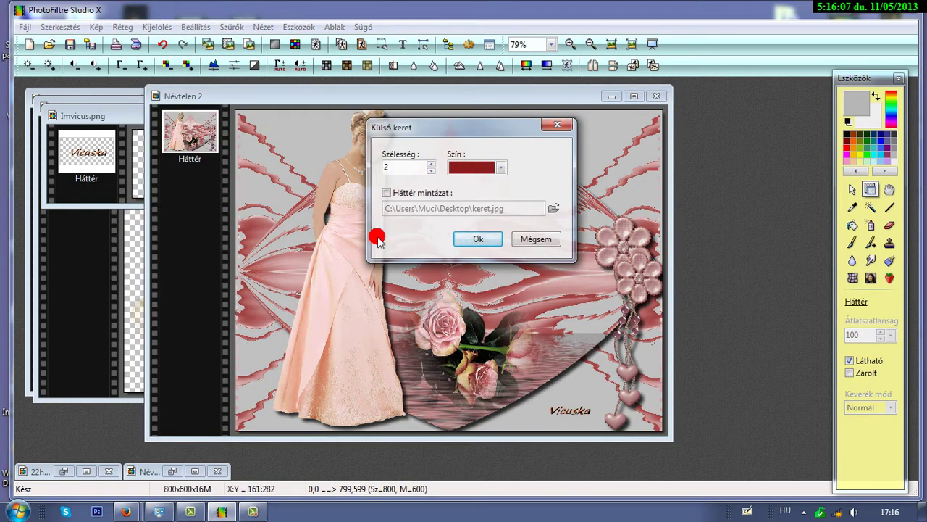
{"action": "left_click", "coordinate": [479, 240]}
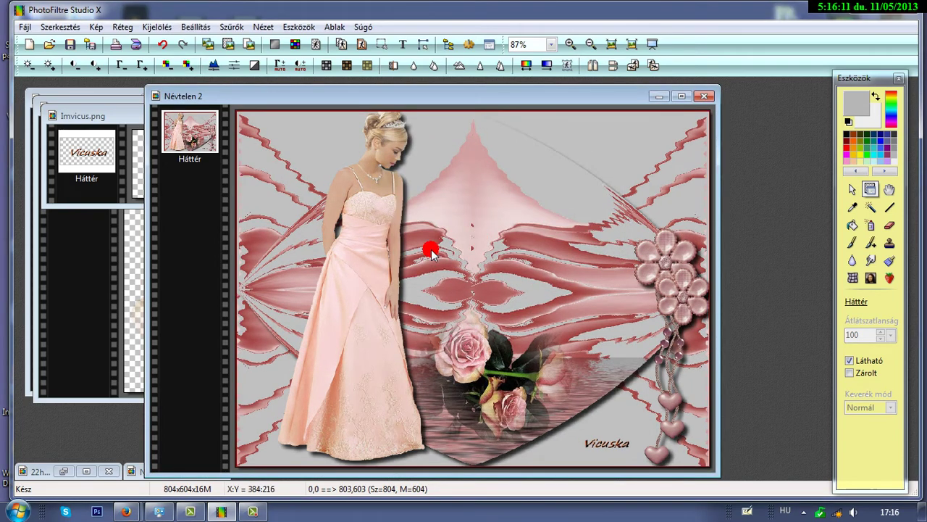
Step: Add a second outer frame 2 pixels wide, using a light pink sampled from the woman's dress
{"action": "left_click", "coordinate": [96, 27]}
{"action": "left_click", "coordinate": [120, 215]}
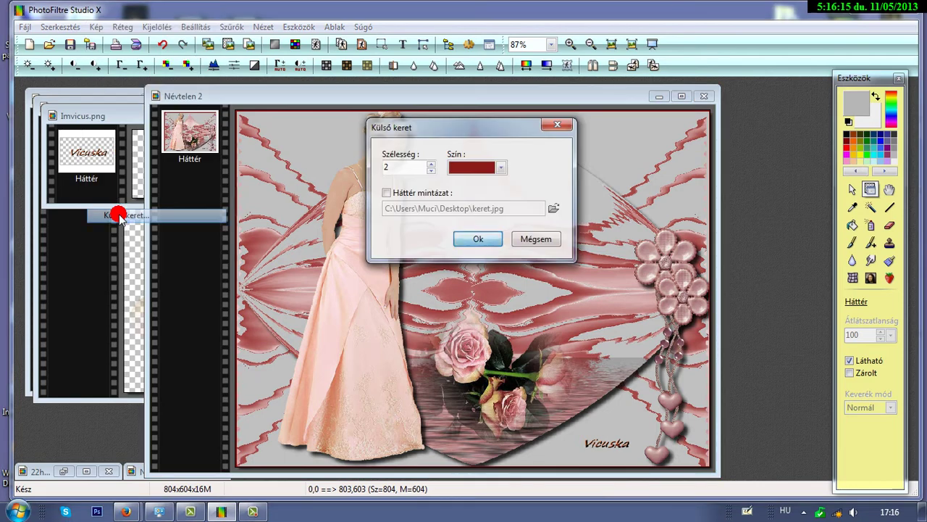
{"action": "left_click", "coordinate": [354, 334]}
{"action": "left_click", "coordinate": [481, 239]}
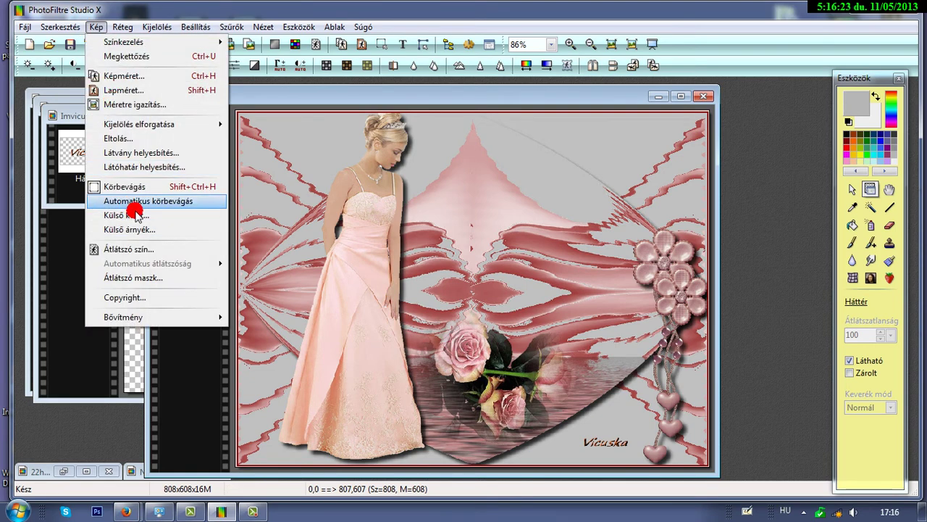
Step: Add a third outer frame 2 pixels wide in a red sampled from the image
{"action": "left_click", "coordinate": [129, 215]}
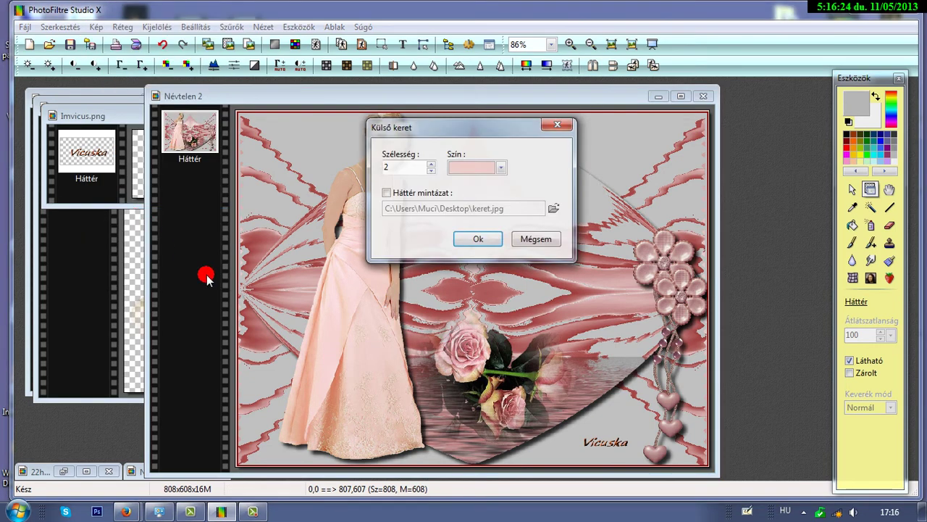
{"action": "left_click", "coordinate": [588, 239]}
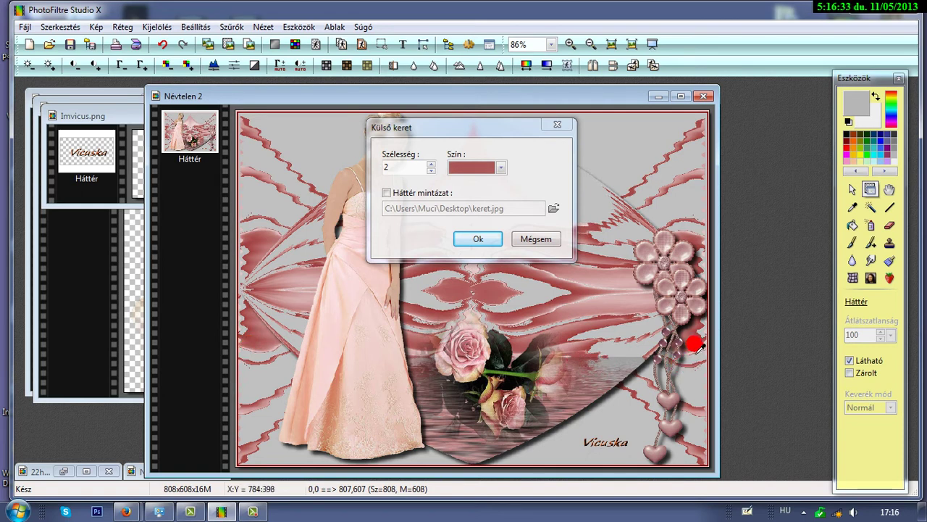
{"action": "left_click", "coordinate": [472, 241]}
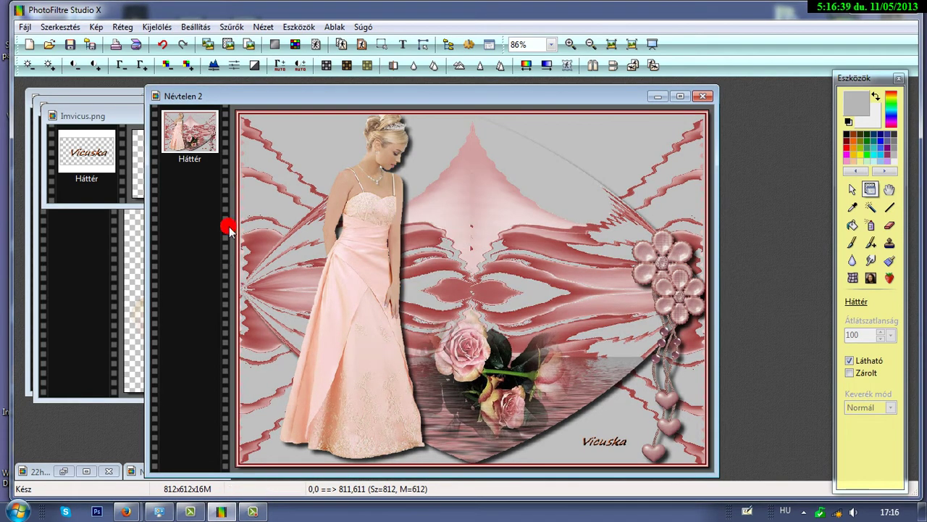
{"action": "left_click_drag", "start_coordinate": [325, 97], "coordinate": [438, 93]}
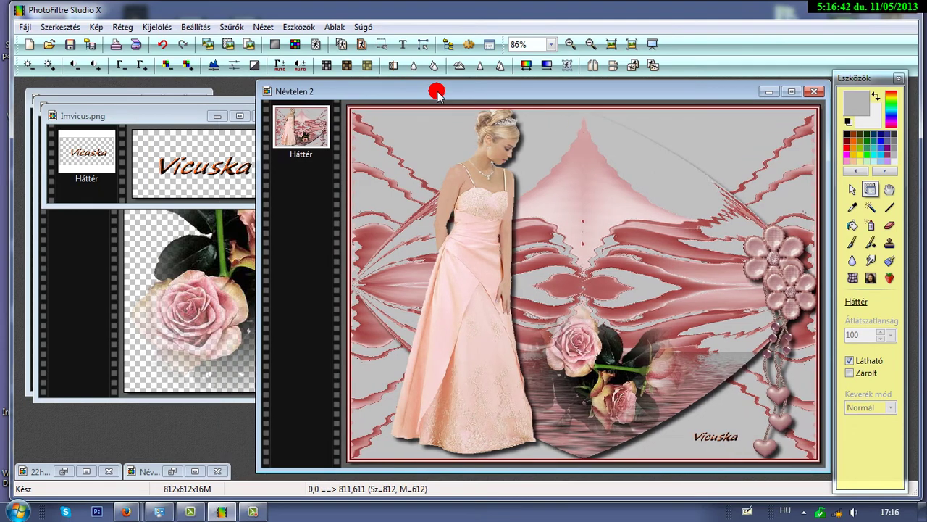
{"action": "left_click", "coordinate": [141, 118]}
{"action": "left_click", "coordinate": [216, 116]}
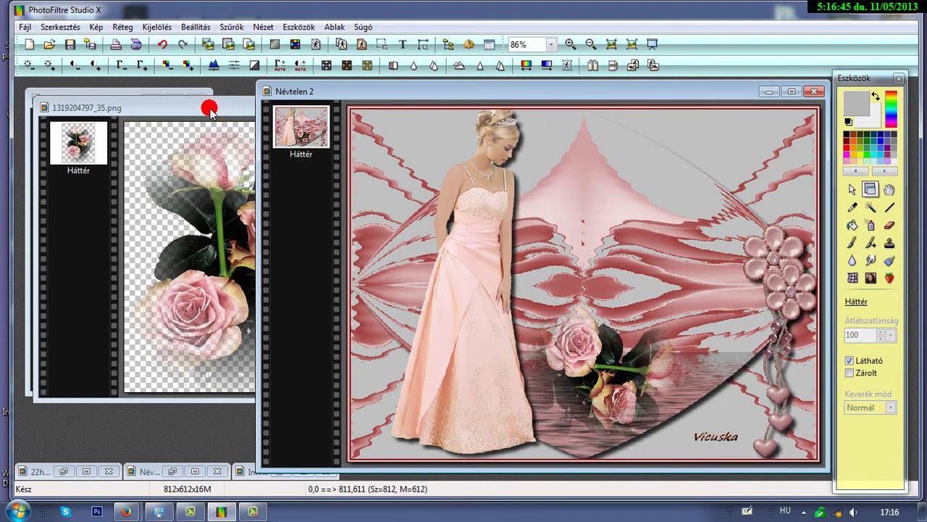
{"action": "left_click", "coordinate": [209, 108]}
{"action": "left_click", "coordinate": [297, 108]}
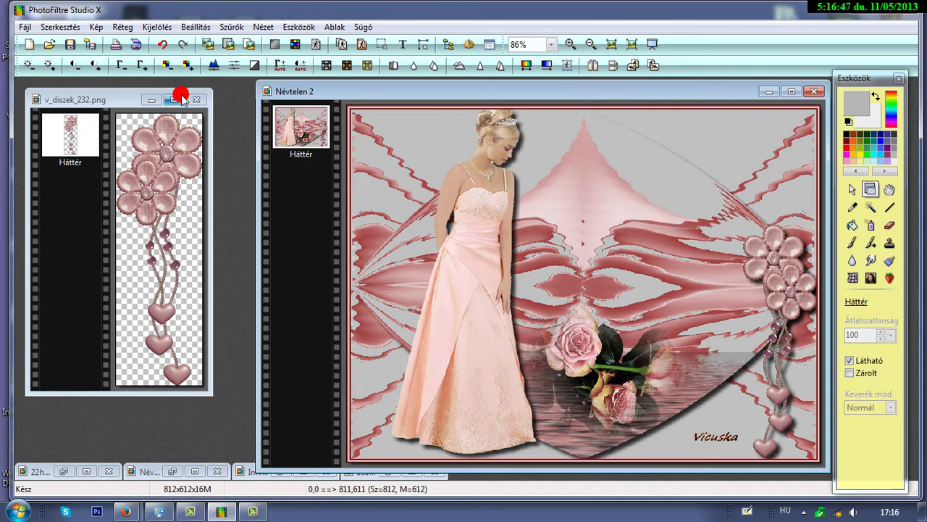
{"action": "left_click", "coordinate": [153, 97]}
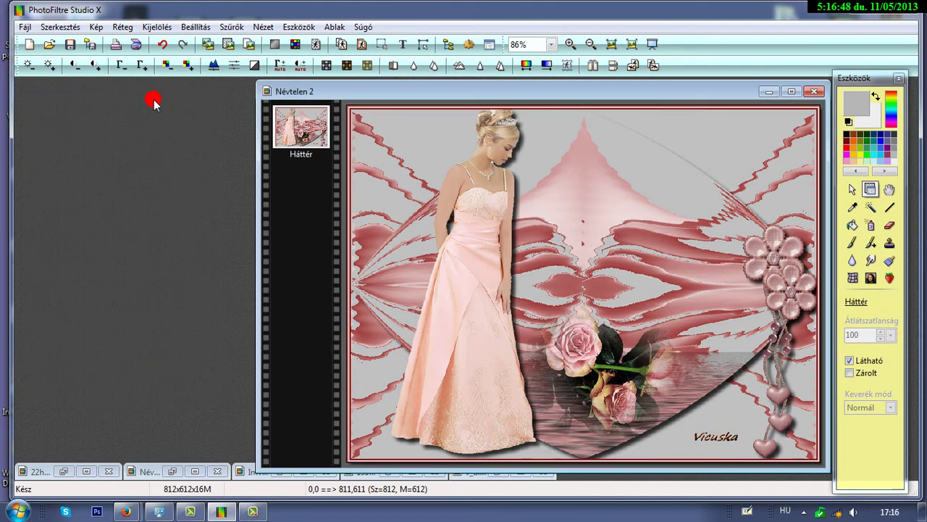
Step: Close the woman's source image and restore the Névtelen 1 pattern image beside the composite
{"action": "left_click", "coordinate": [64, 472]}
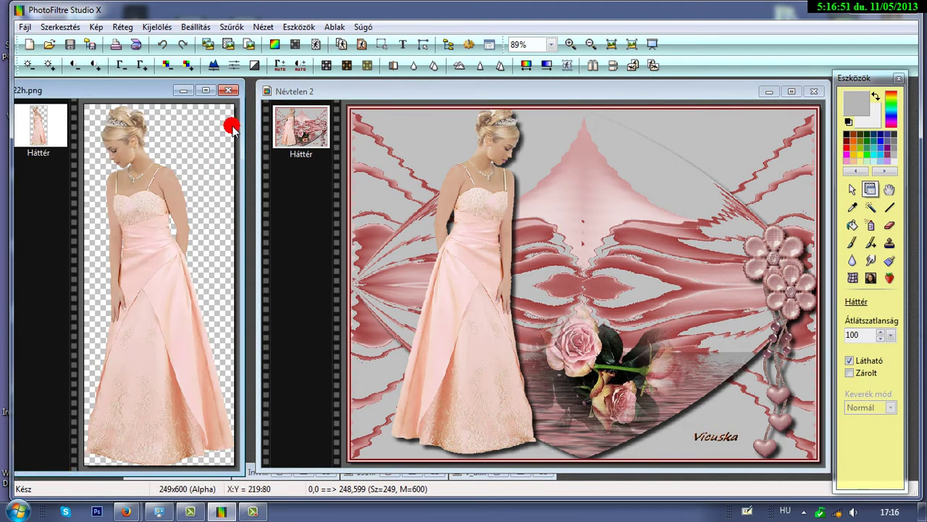
{"action": "left_click", "coordinate": [229, 89]}
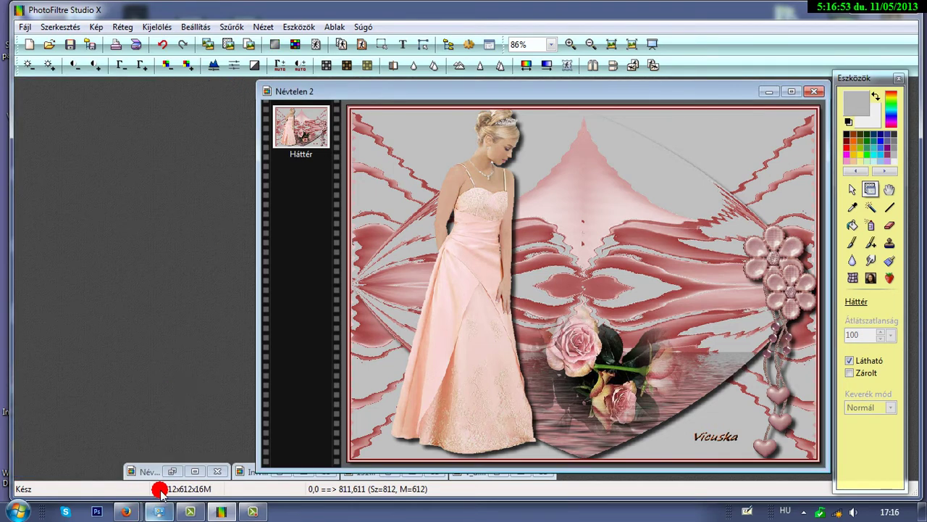
{"action": "left_click", "coordinate": [181, 472]}
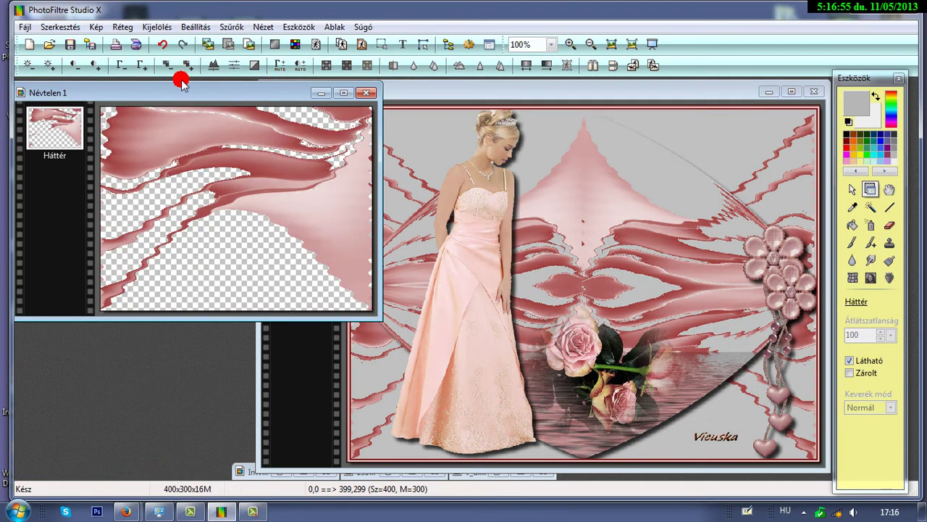
{"action": "left_click_drag", "start_coordinate": [177, 93], "coordinate": [164, 108]}
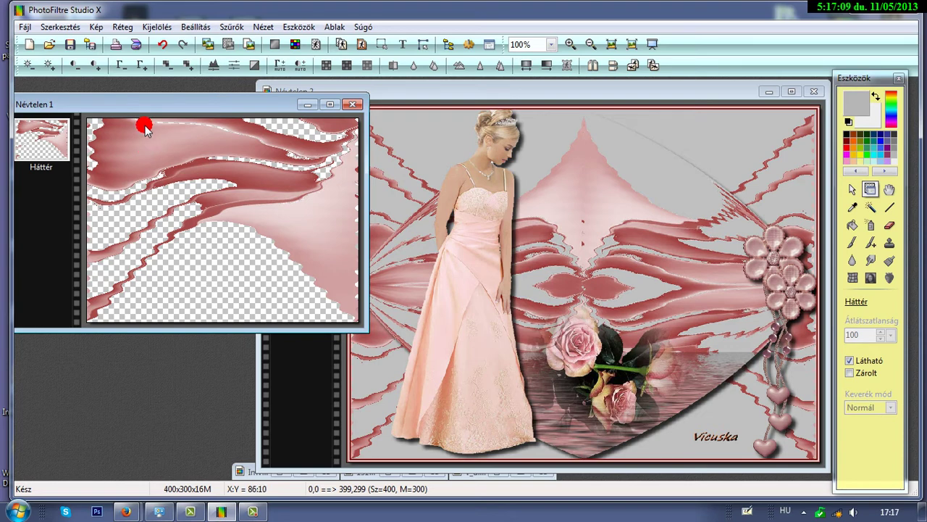
Step: Undo all edits in Névtelen 1, from the image resize back through the PhotoMask, to the blank white canvas
{"action": "left_click", "coordinate": [162, 44]}
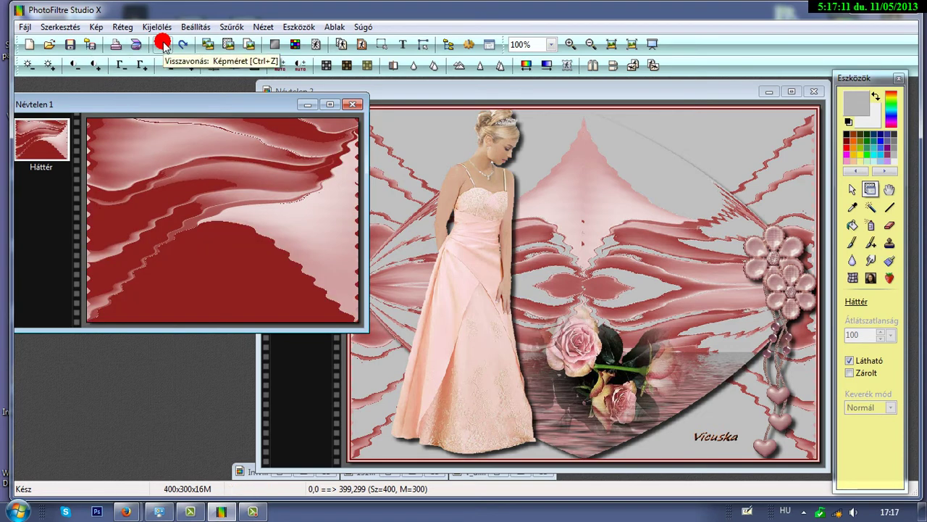
{"action": "left_click", "coordinate": [162, 45]}
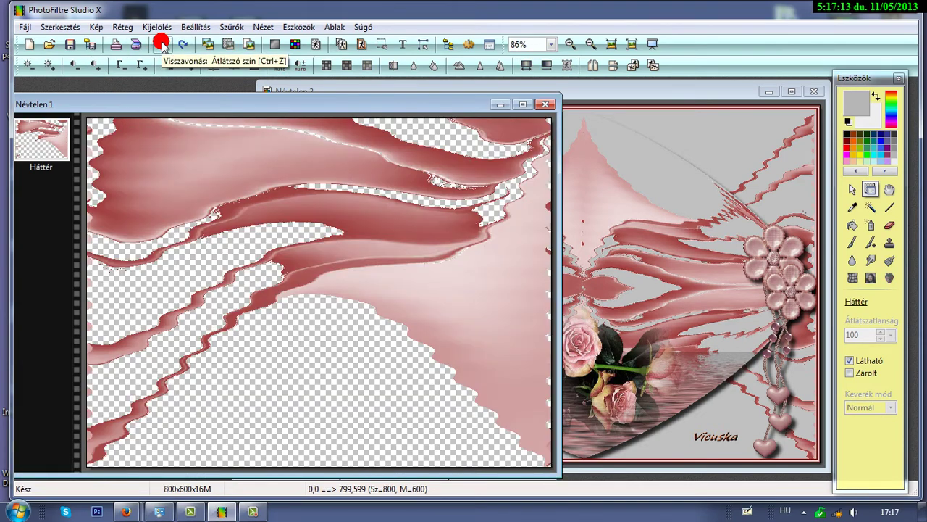
{"action": "left_click", "coordinate": [162, 44]}
{"action": "left_click", "coordinate": [162, 44]}
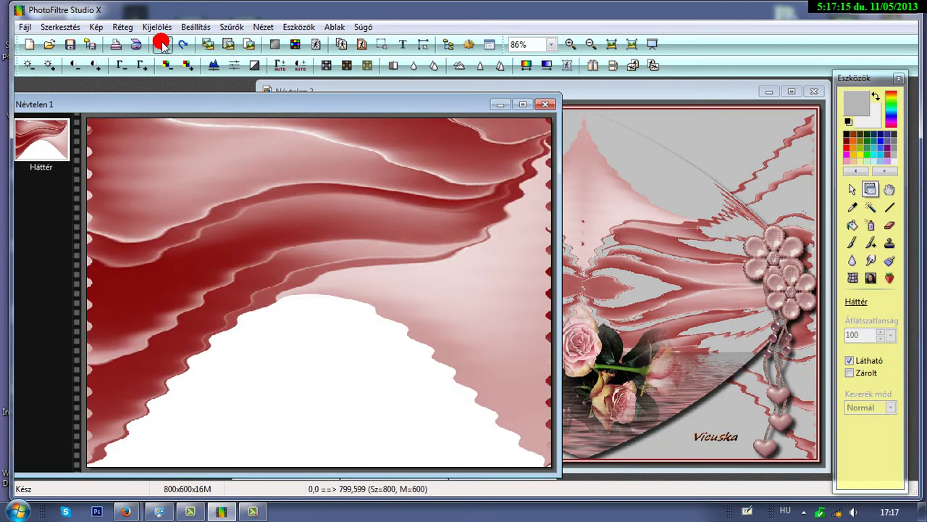
{"action": "left_click", "coordinate": [162, 45]}
{"action": "left_click", "coordinate": [163, 44]}
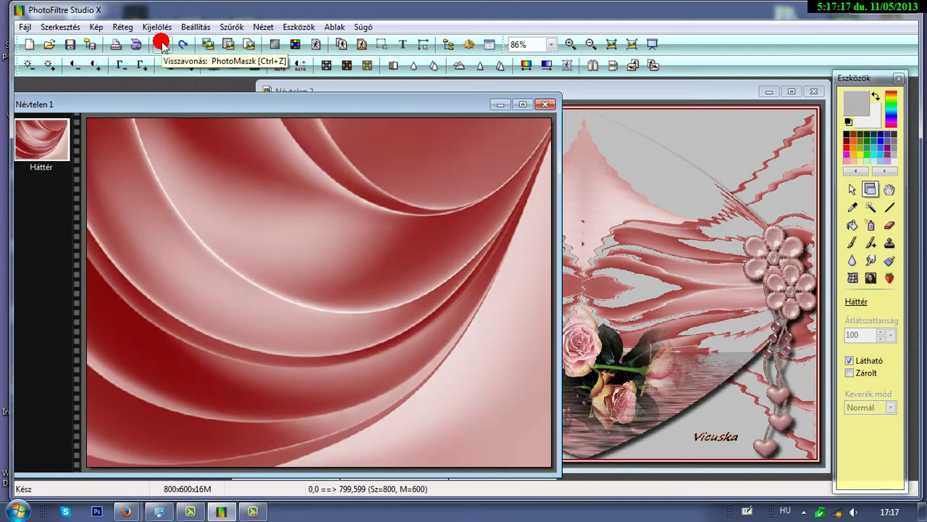
{"action": "left_click", "coordinate": [162, 44]}
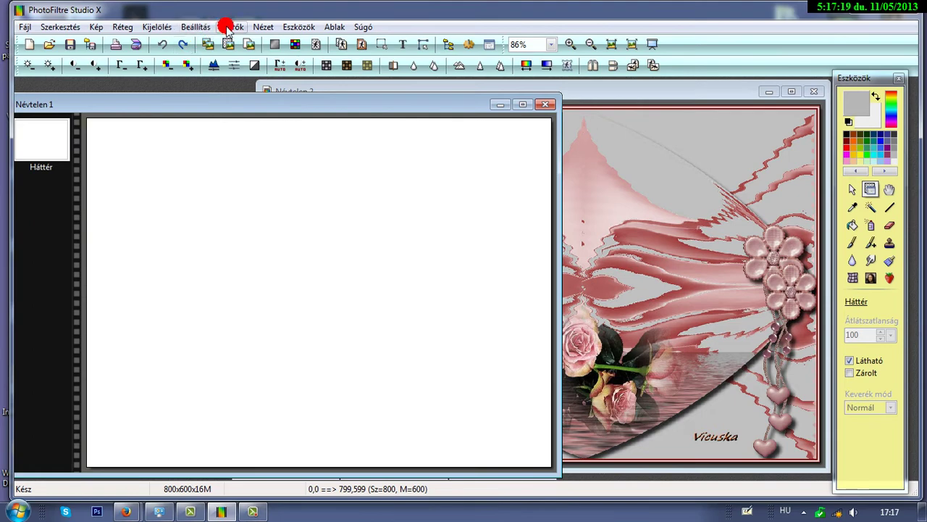
Step: Apply the Mask1 PhotoMask to the blank image in dark red at 100 opacity with the mask inverted
{"action": "left_click", "coordinate": [231, 28]}
{"action": "left_click", "coordinate": [259, 269]}
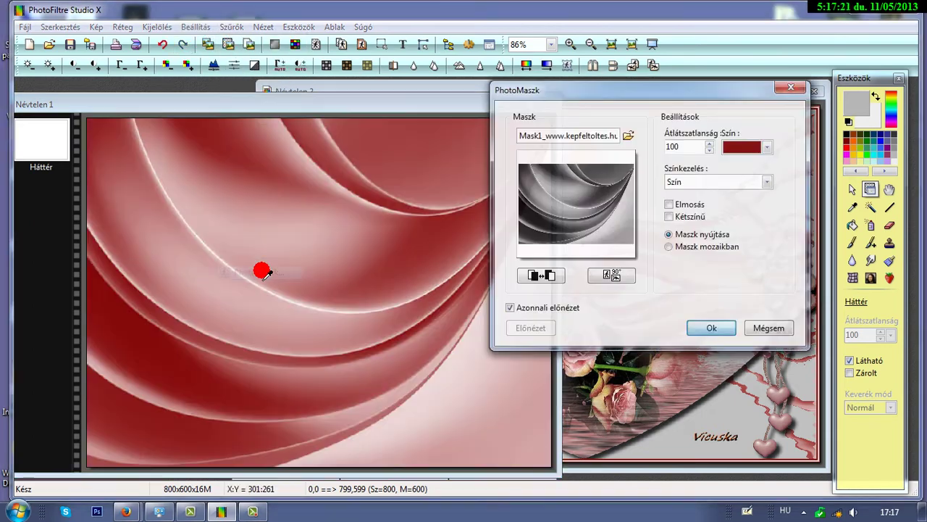
{"action": "left_click", "coordinate": [542, 276]}
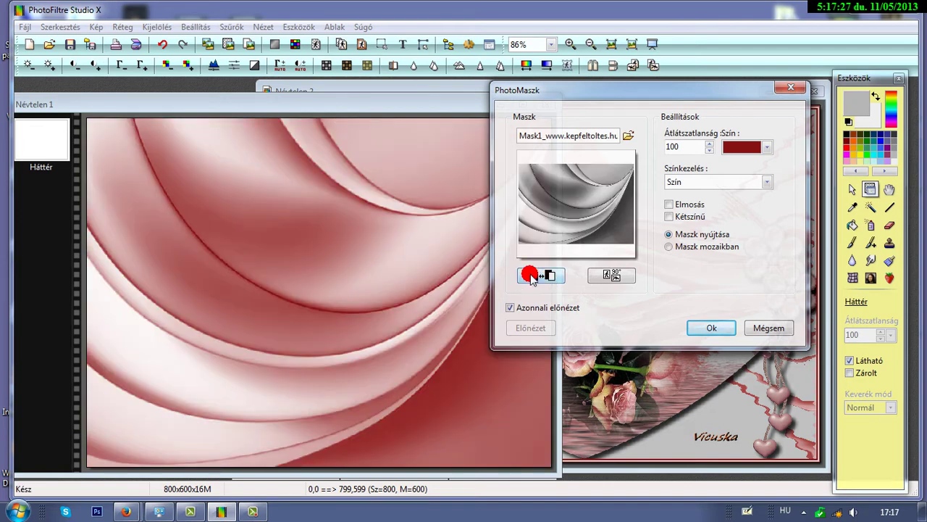
{"action": "left_click", "coordinate": [712, 327]}
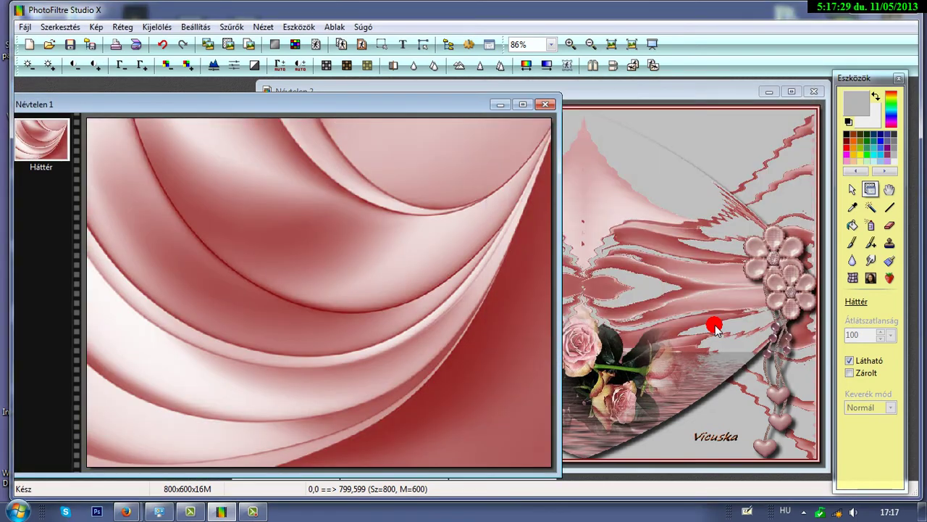
Step: Distort the Névtelen 1 pattern with the Curve (Görbe) filter on the horizontal axis, pulling the curve's middle up to the grid's upper edge
{"action": "left_click", "coordinate": [232, 28]}
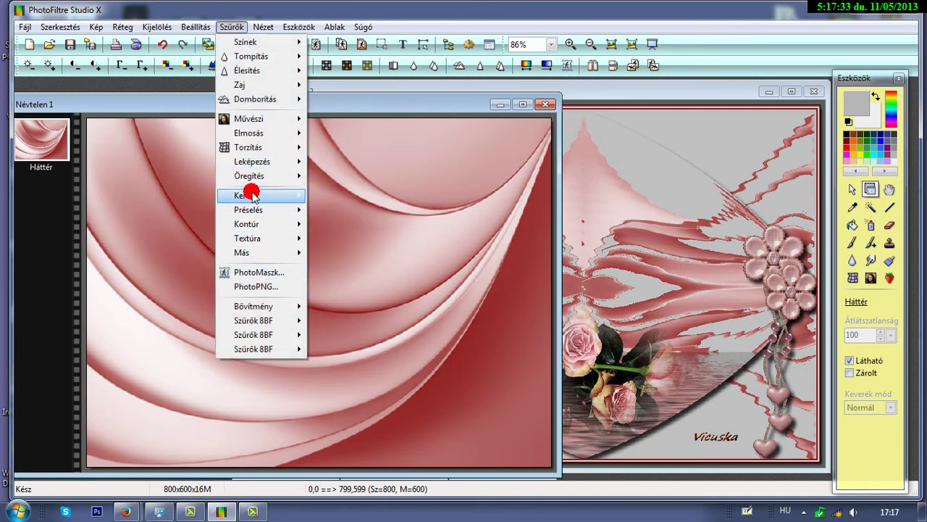
{"action": "mouse_move", "coordinate": [249, 147]}
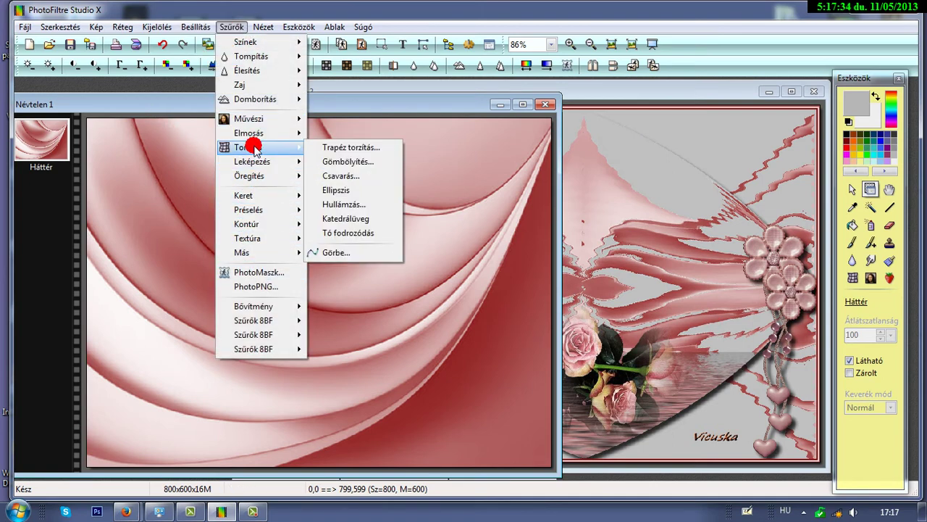
{"action": "left_click", "coordinate": [345, 251]}
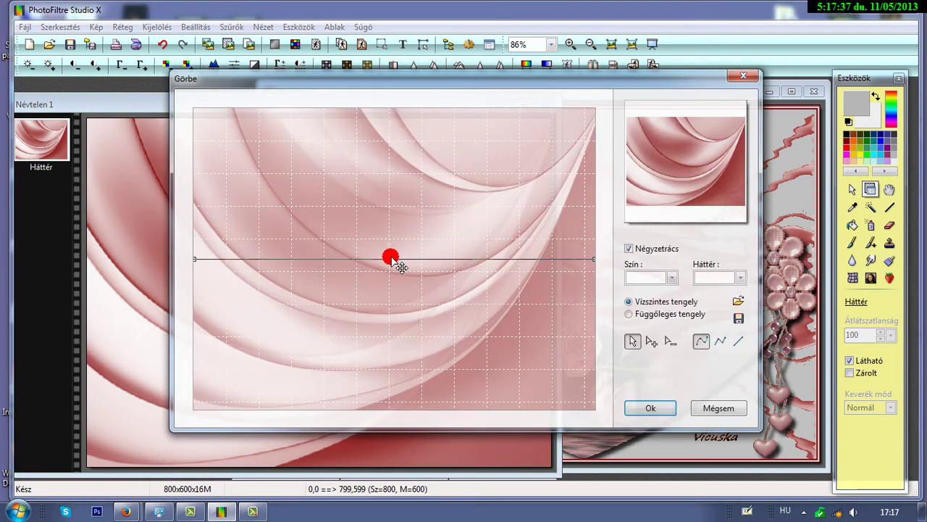
{"action": "left_click_drag", "start_coordinate": [393, 261], "coordinate": [389, 108]}
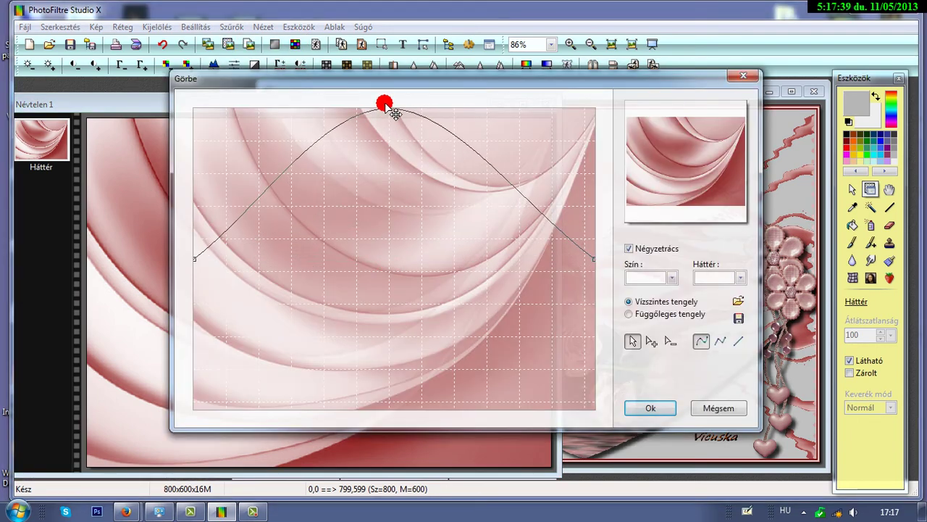
{"action": "left_click", "coordinate": [642, 407]}
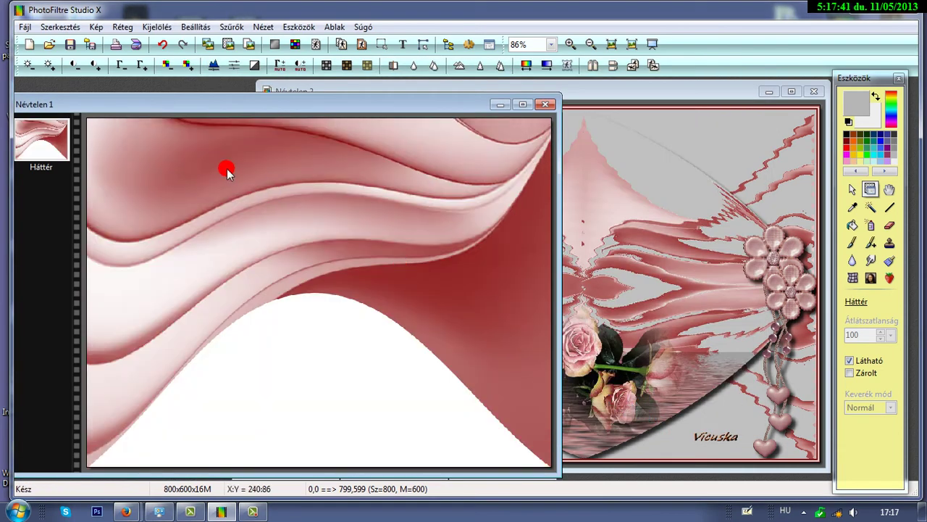
Step: Shift the Névtelen 1 window aside to compare it with the composite, then minimize it and move the Névtelen 2 composite to the workspace's middle
{"action": "left_click_drag", "start_coordinate": [226, 105], "coordinate": [169, 99]}
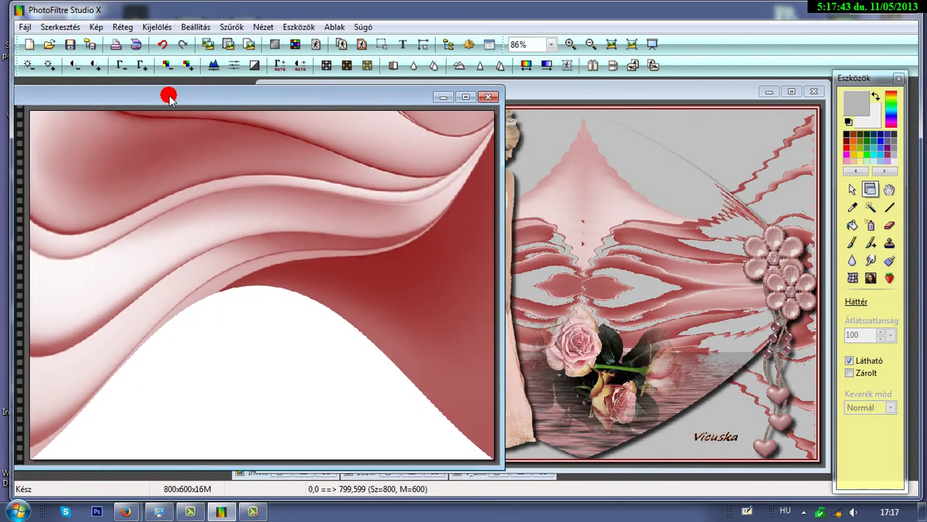
{"action": "left_click_drag", "start_coordinate": [282, 94], "coordinate": [251, 94]}
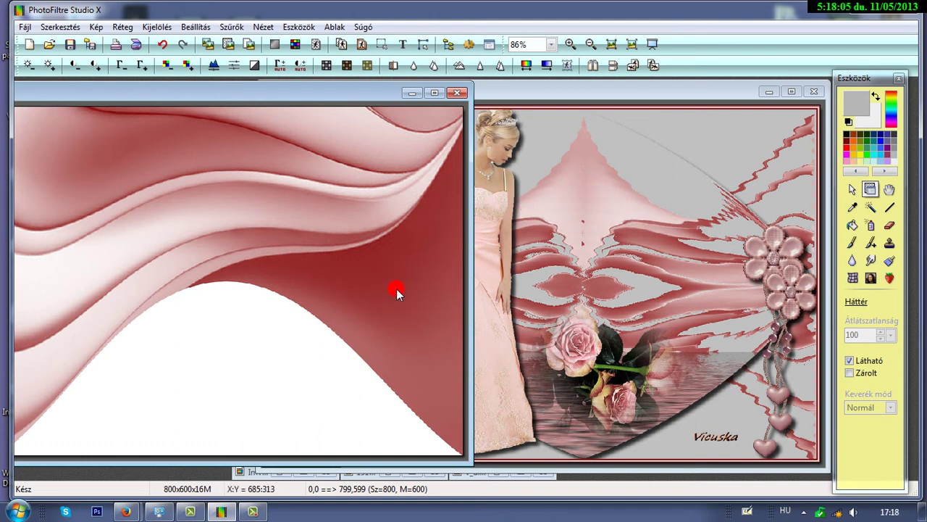
{"action": "left_click_drag", "start_coordinate": [275, 94], "coordinate": [334, 87]}
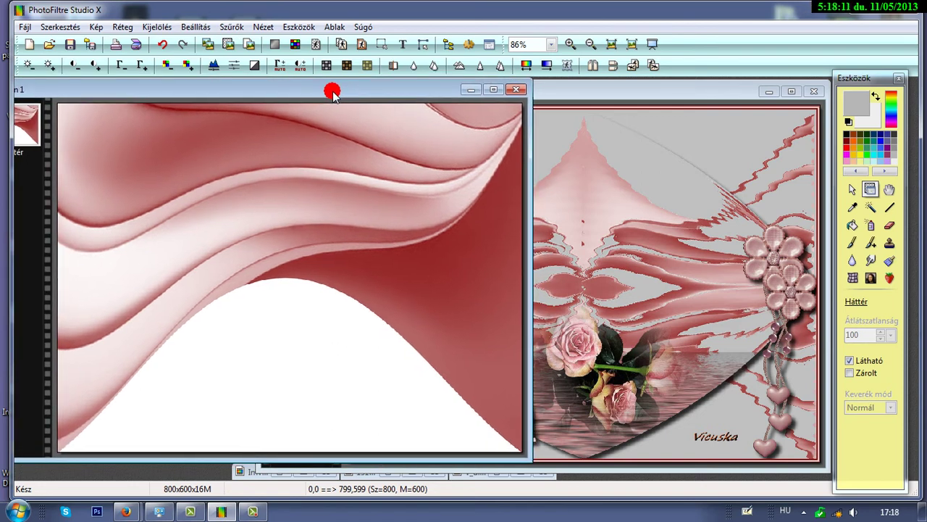
{"action": "mouse_move", "coordinate": [277, 96]}
{"action": "left_mouse_down"}
{"action": "mouse_move", "coordinate": [254, 95]}
{"action": "mouse_move", "coordinate": [138, 167]}
{"action": "mouse_move", "coordinate": [288, 74]}
{"action": "mouse_move", "coordinate": [290, 95]}
{"action": "left_mouse_up"}
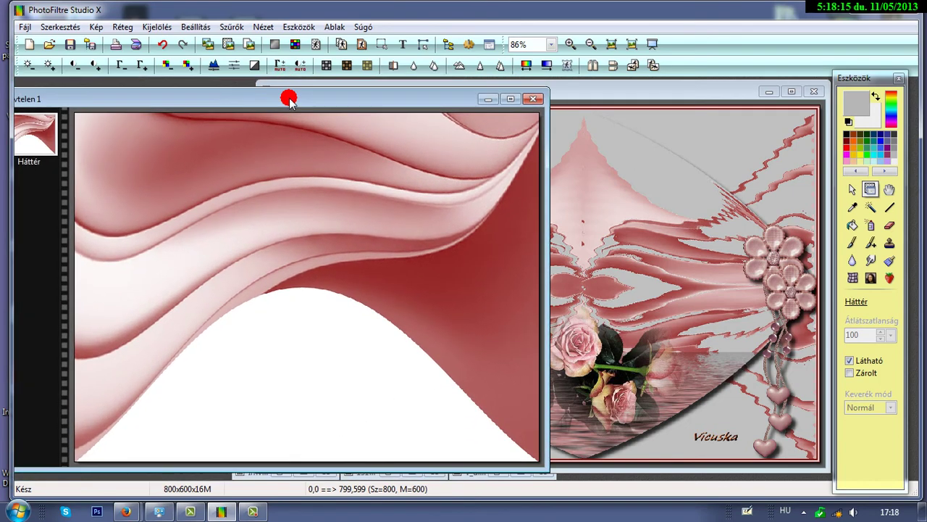
{"action": "left_click", "coordinate": [489, 98]}
{"action": "left_click_drag", "start_coordinate": [486, 99], "coordinate": [325, 99]}
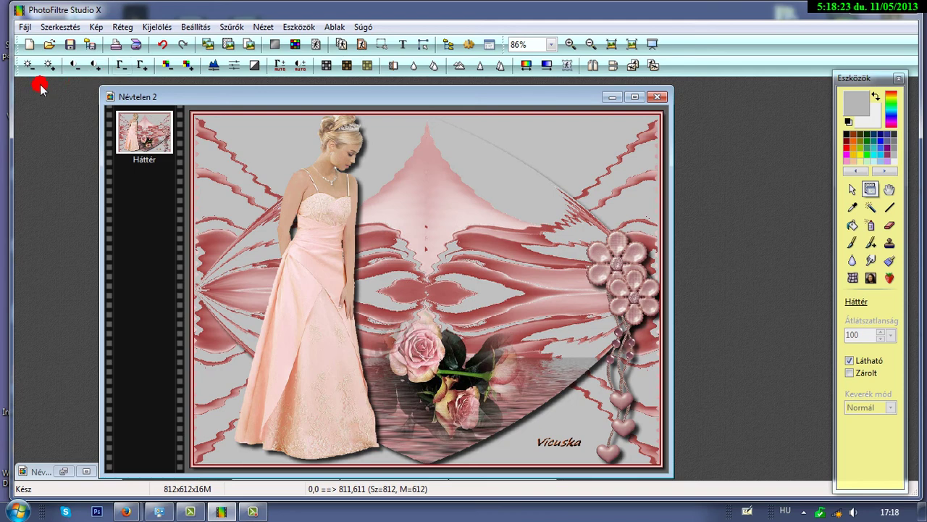
Step: Save the Névtelen 2 composite to the desktop as r.jpg in JPEG format with the compression value at 100
{"action": "left_click", "coordinate": [25, 27]}
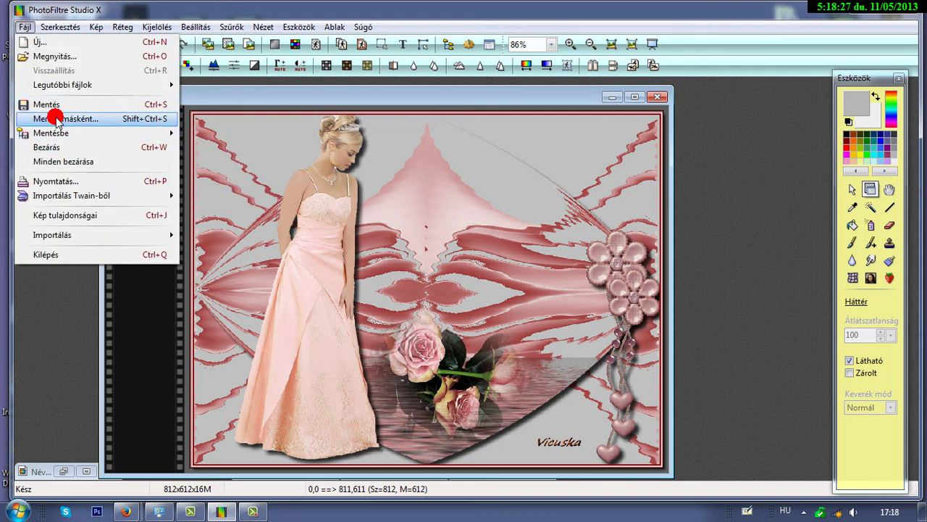
{"action": "left_click", "coordinate": [51, 118]}
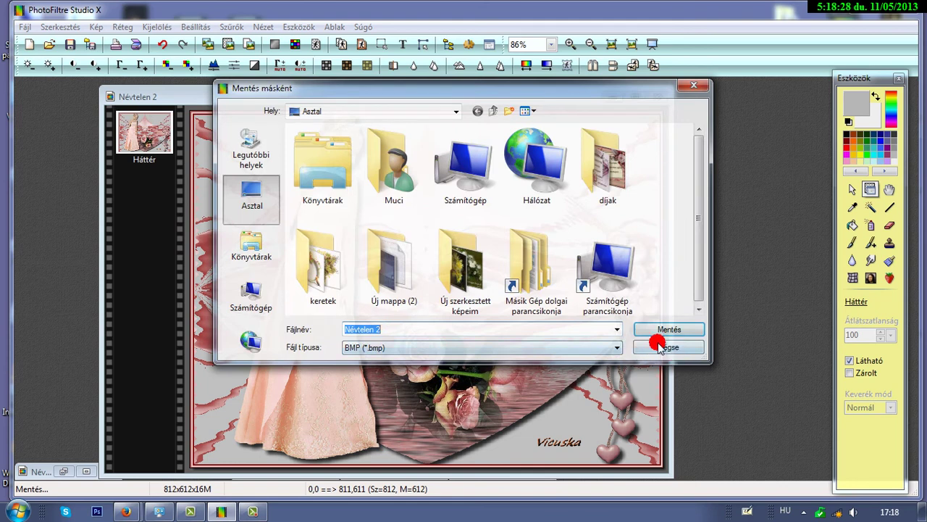
{"action": "left_click", "coordinate": [617, 329]}
{"action": "left_click", "coordinate": [391, 330]}
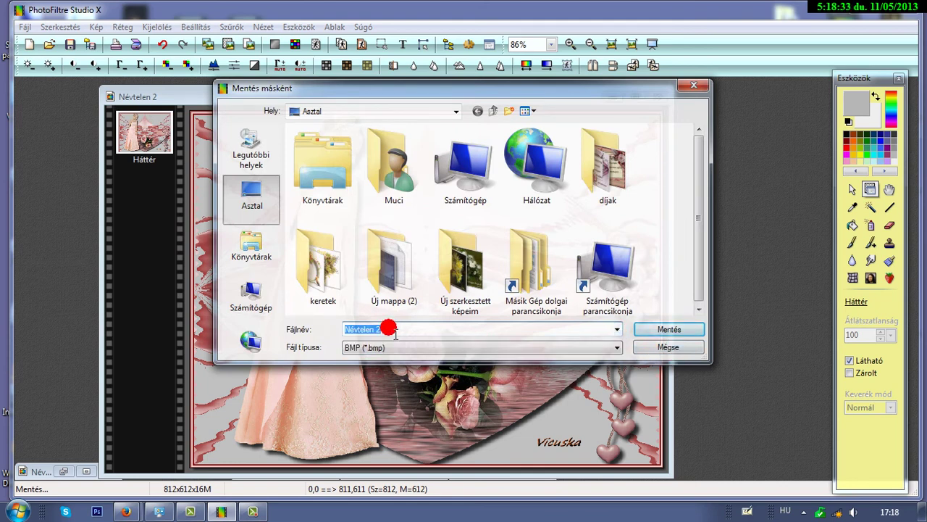
{"action": "type", "text": "r"}
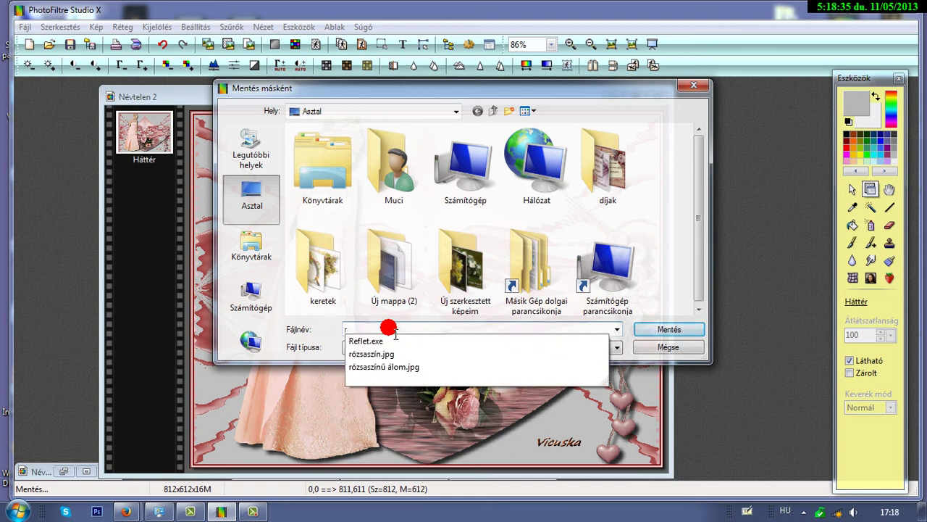
{"action": "left_click", "coordinate": [751, 382]}
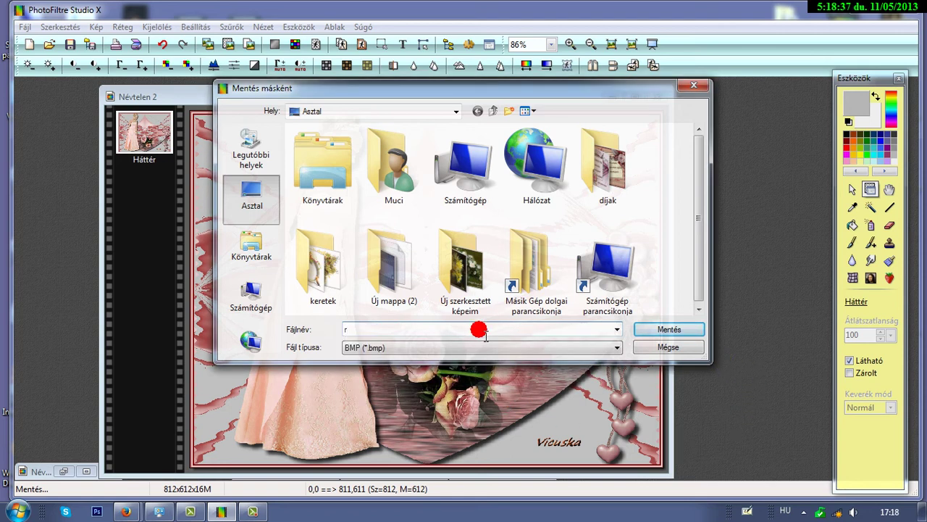
{"action": "left_click", "coordinate": [616, 347]}
{"action": "left_click", "coordinate": [363, 378]}
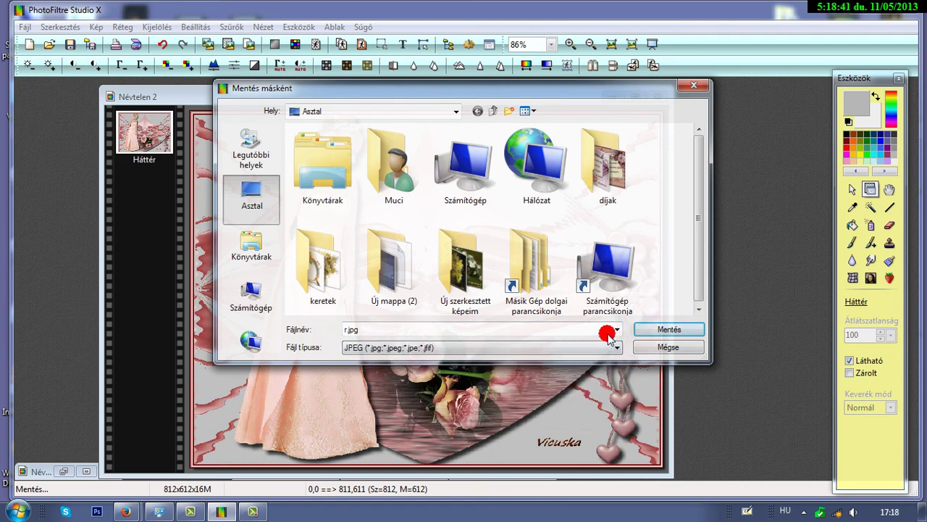
{"action": "left_click", "coordinate": [672, 329]}
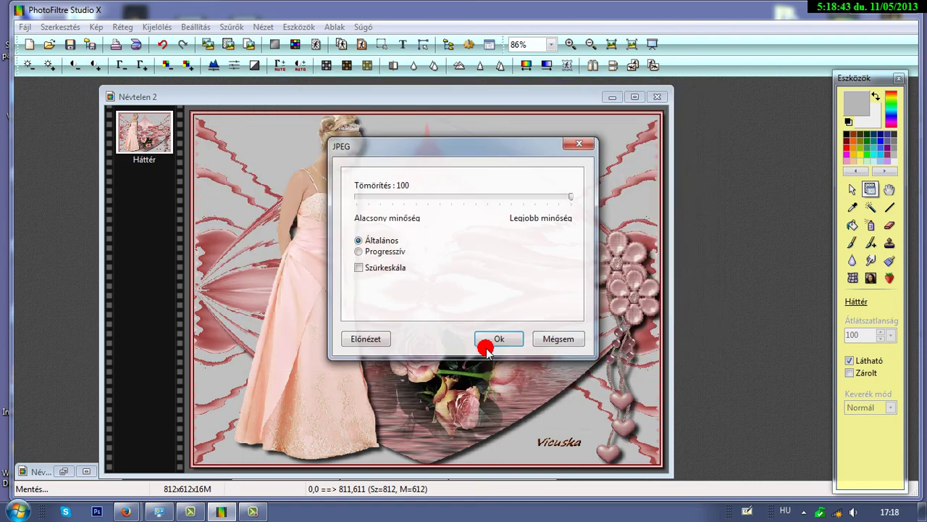
{"action": "left_click", "coordinate": [493, 335]}
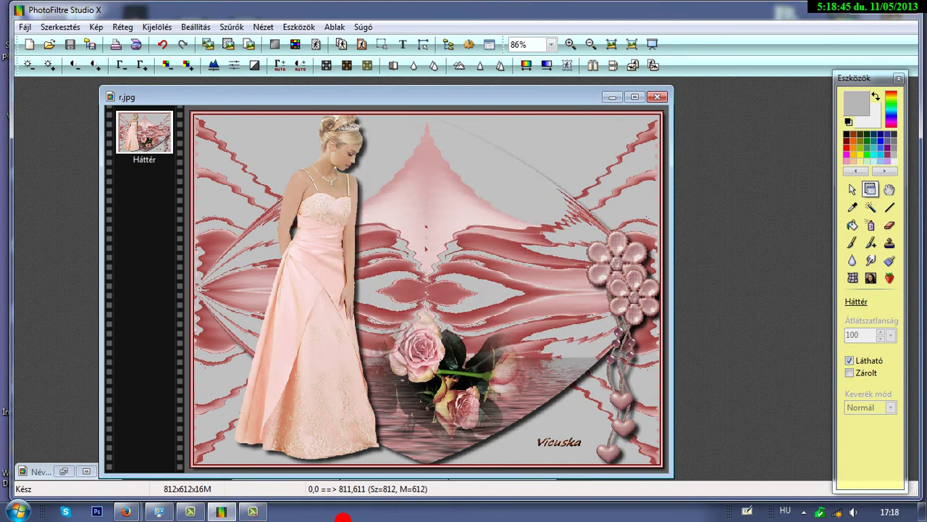
{"action": "left_click", "coordinate": [255, 512]}
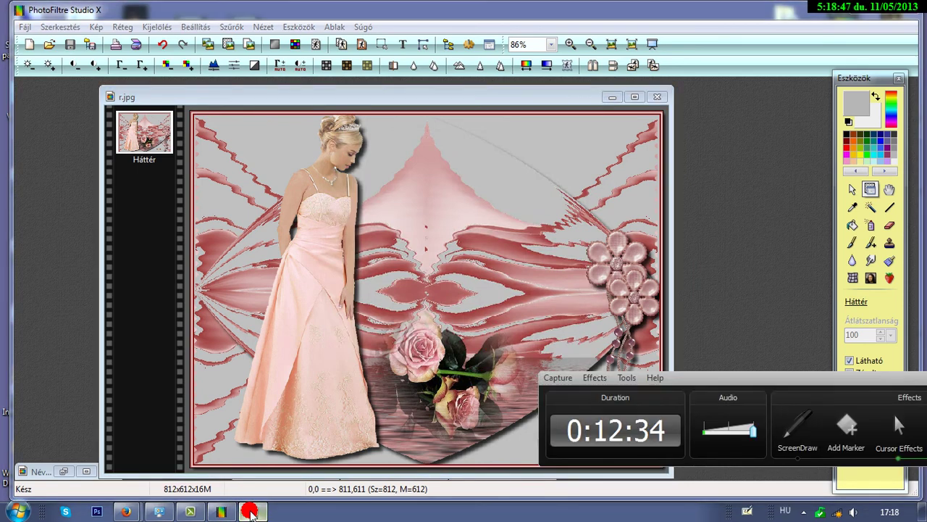
{"action": "left_click", "coordinate": [552, 377]}
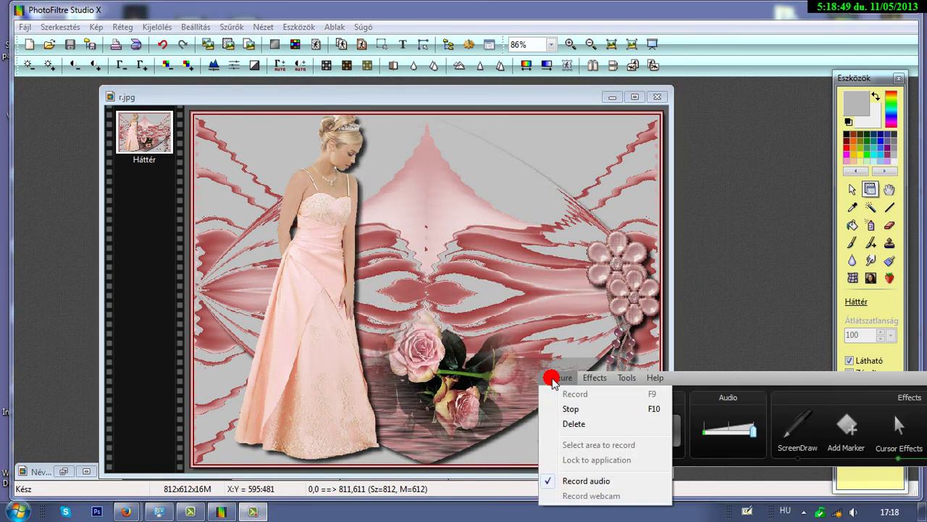